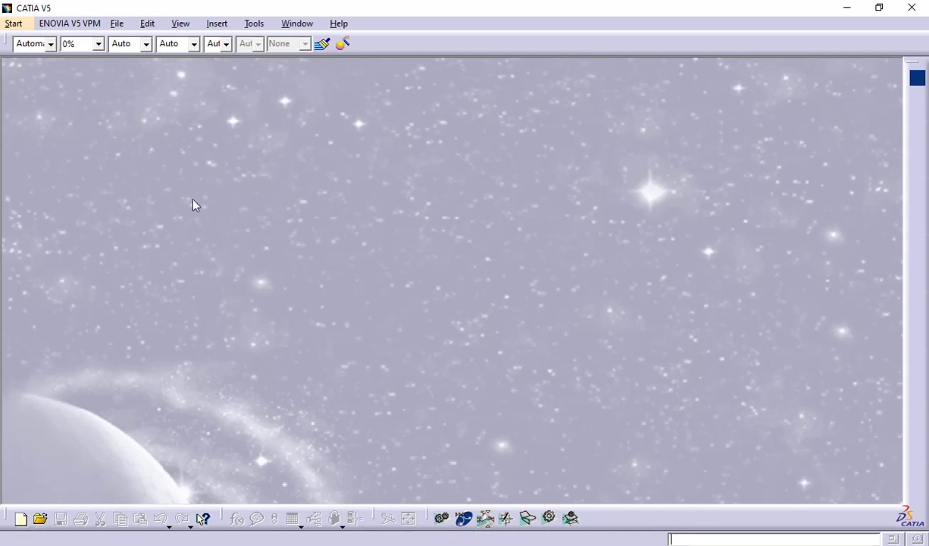
# Step: Create a new assembly product in Assembly Design and insert a new part under Product1
pyautogui.click(13, 24)
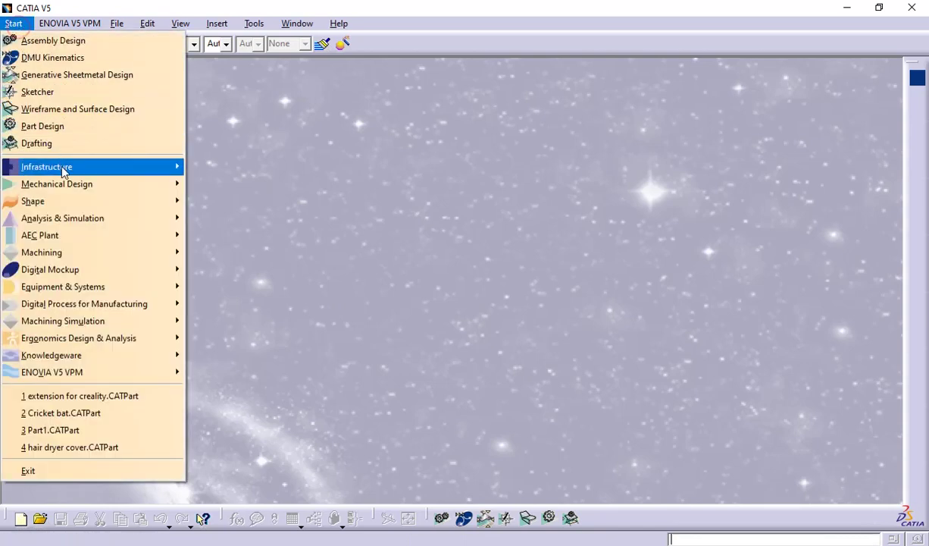
pyautogui.moveTo(74, 188)
pyautogui.click(209, 201)
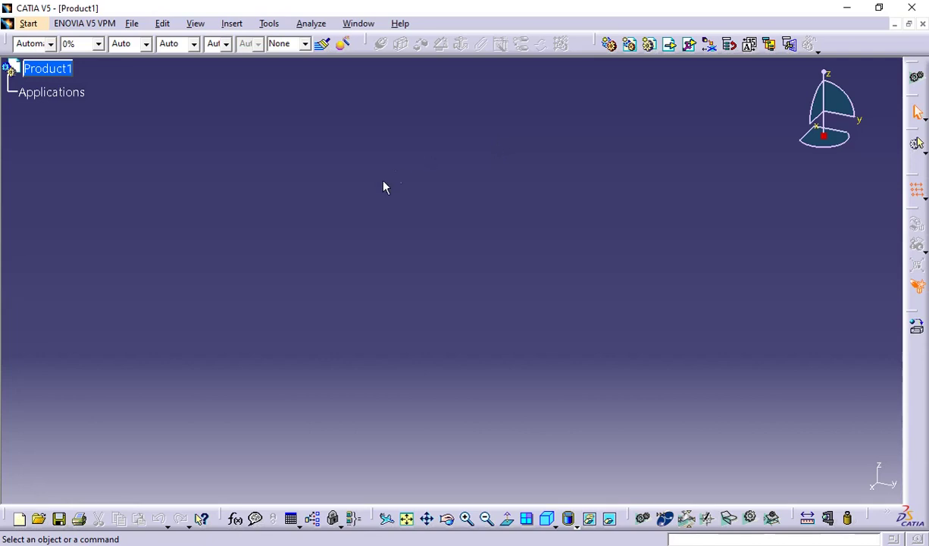
pyautogui.click(650, 47)
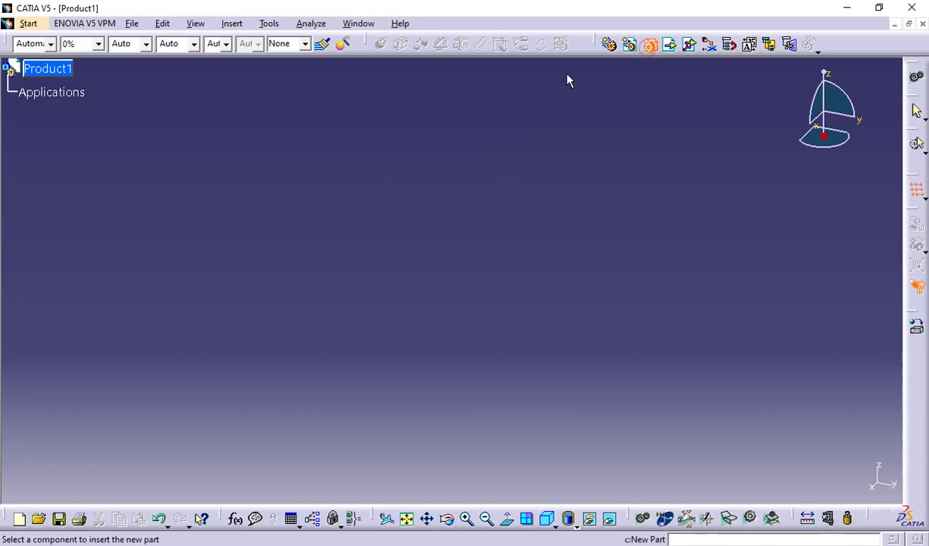
pyautogui.click(35, 72)
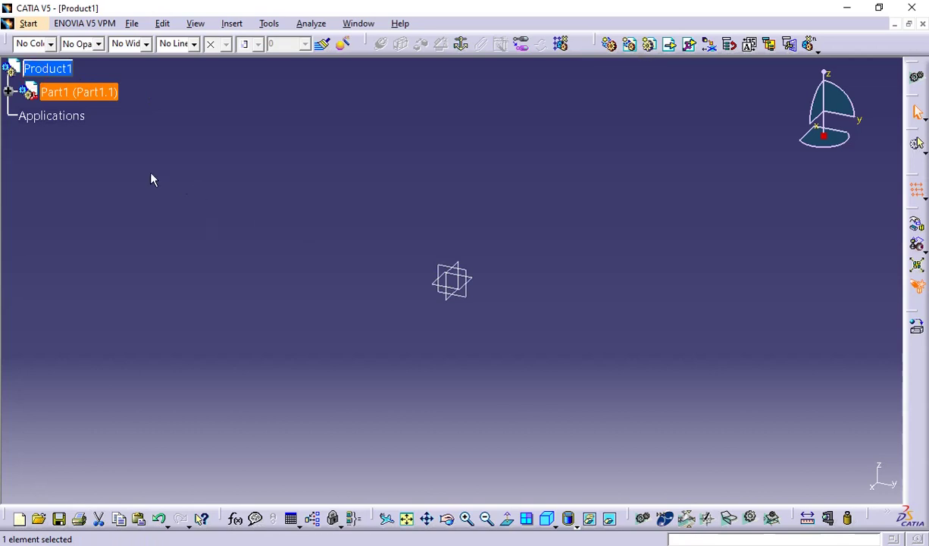
pyautogui.click(115, 93)
pyautogui.click(482, 283)
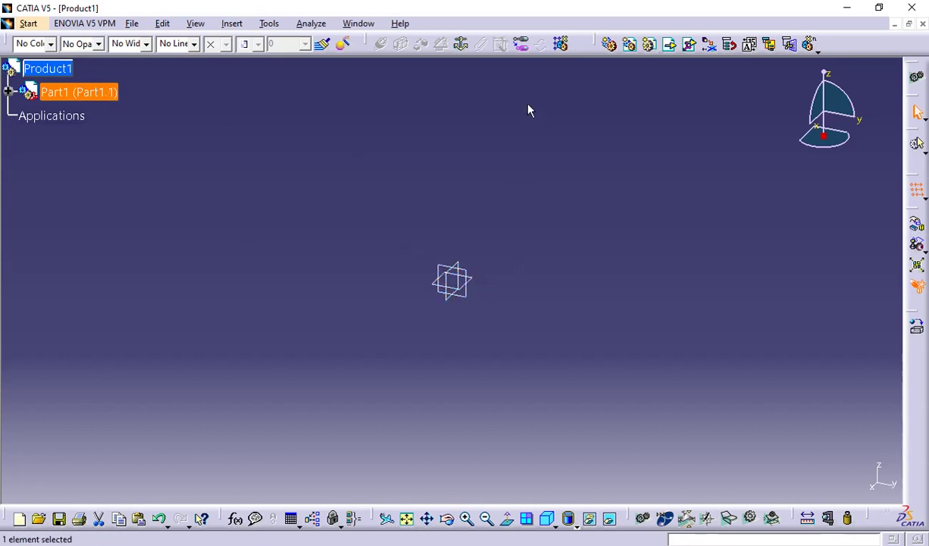
pyautogui.click(362, 38)
pyautogui.moveTo(375, 96); pyautogui.dragTo(385, 89)
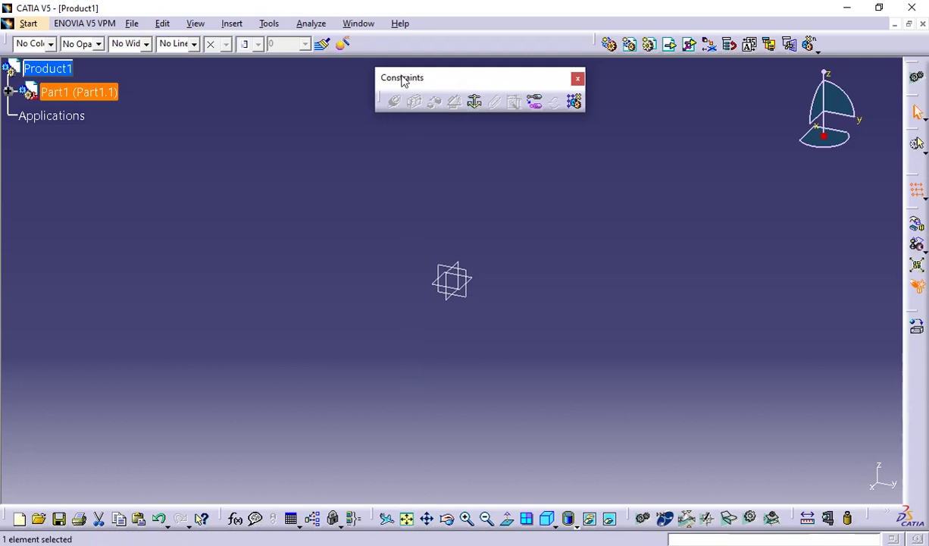
pyautogui.moveTo(392, 82); pyautogui.dragTo(356, 43)
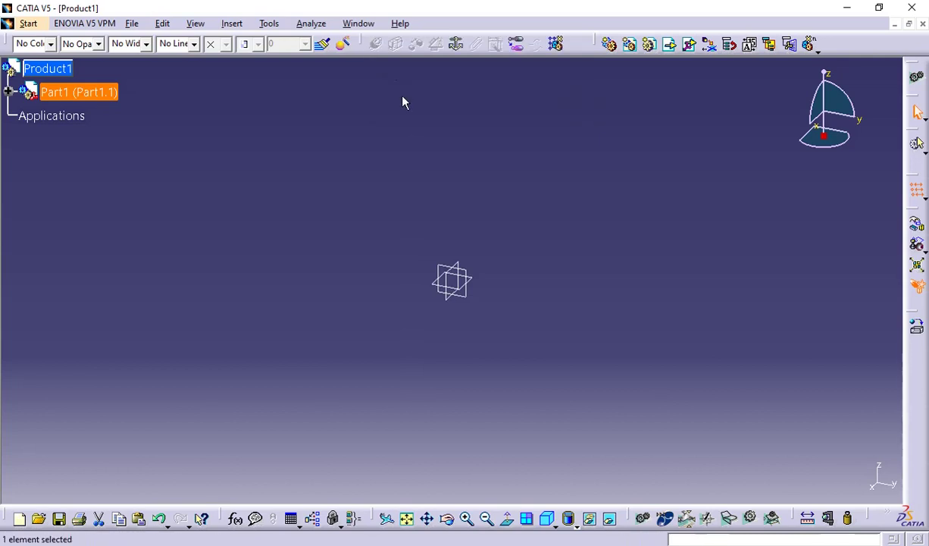
pyautogui.click(481, 284)
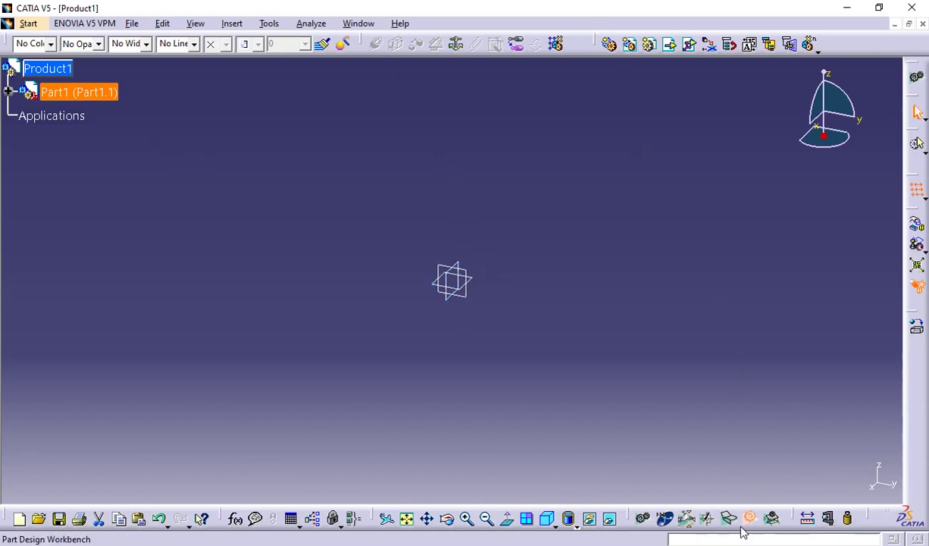
# Step: Switch the assembly to the standard top view and leave nothing selected
pyautogui.click(556, 525)
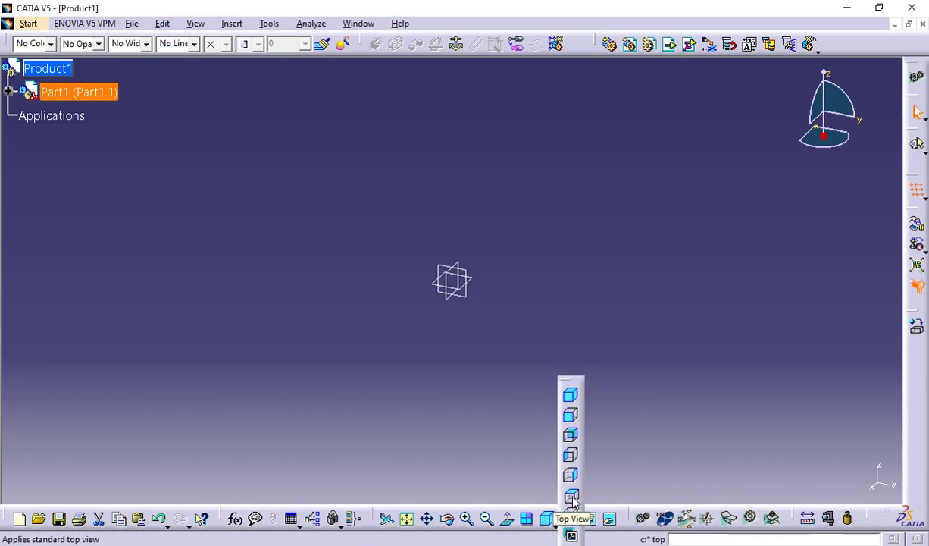
pyautogui.click(571, 497)
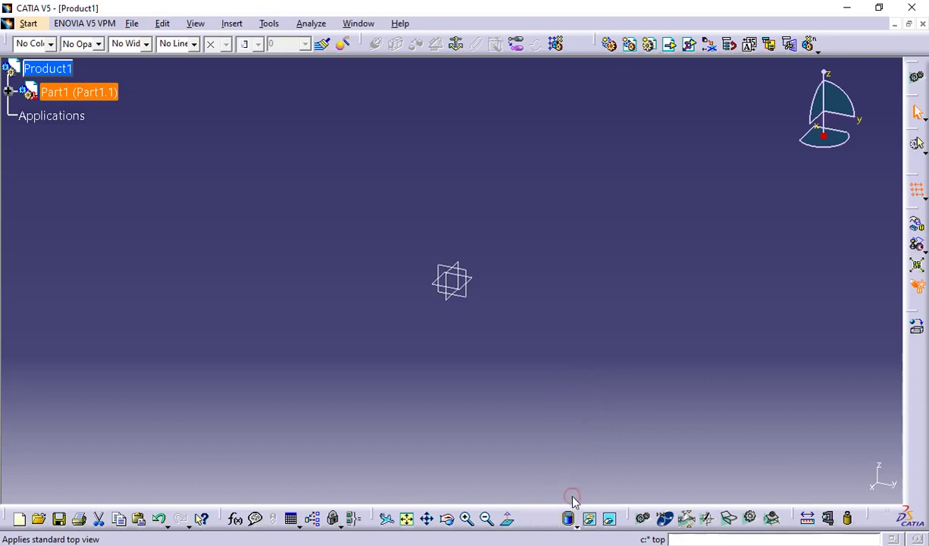
pyautogui.click(464, 291)
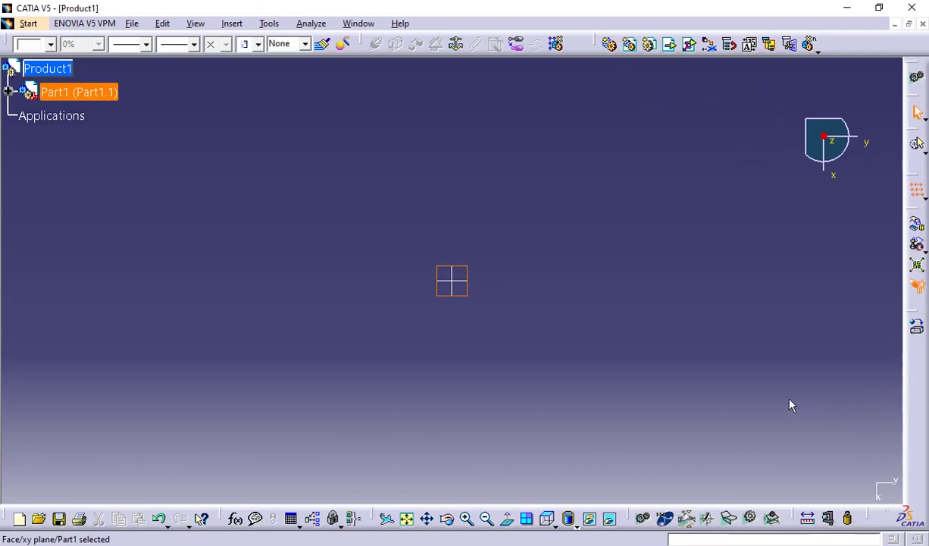
pyautogui.click(691, 356)
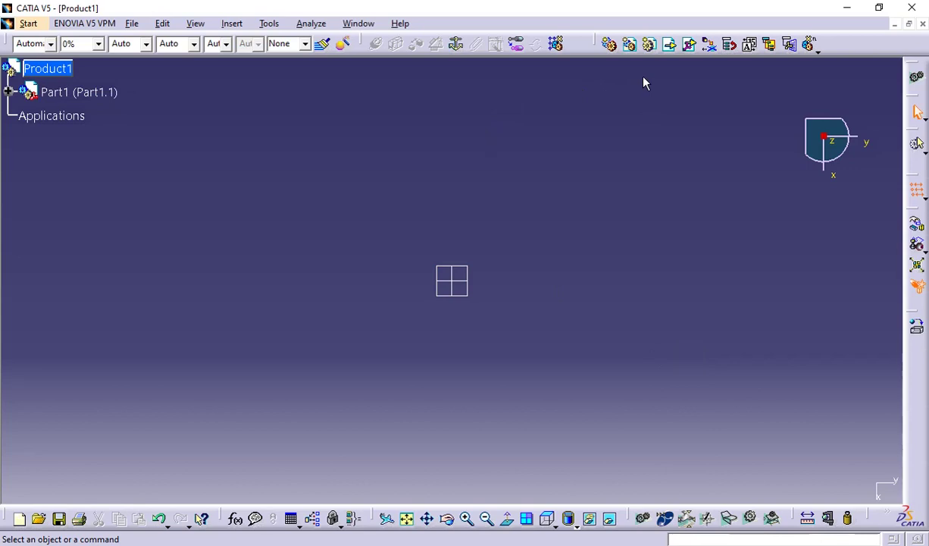
# Step: Expand Part1 in the product structure and activate it for editing in Part Design
pyautogui.click(90, 93)
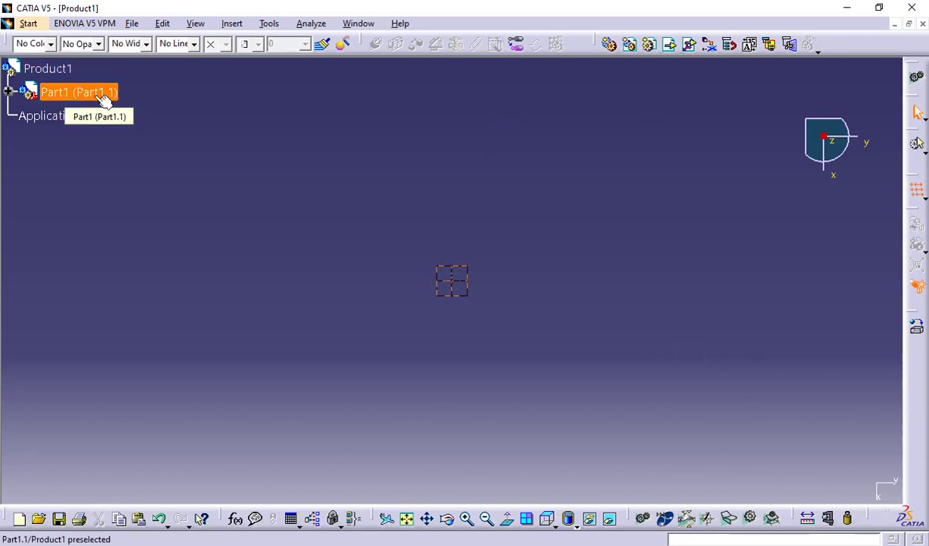
pyautogui.click(10, 92)
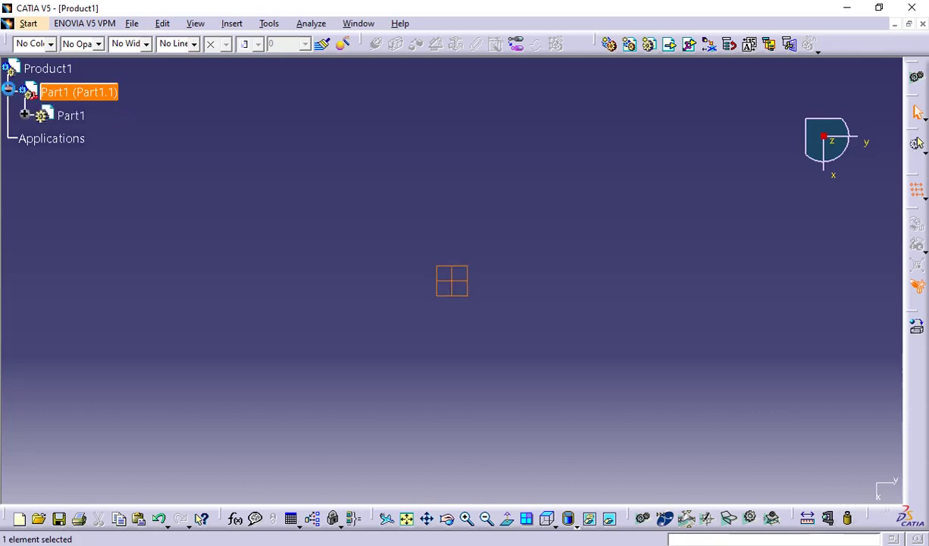
pyautogui.doubleClick(72, 118)
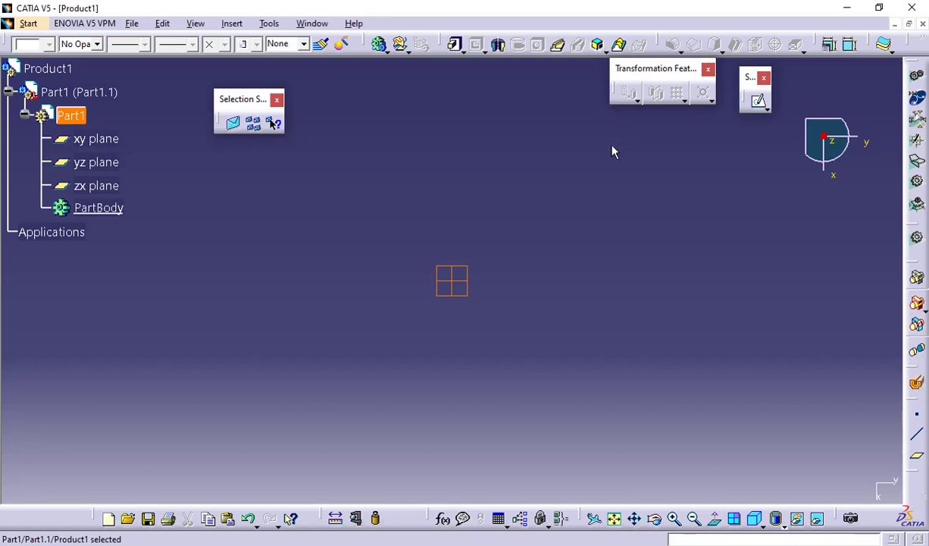
# Step: Start a sketch on the xy plane and draw a large horizontal rectangle around the origin, extending farther in the positive H direction
pyautogui.click(463, 288)
pyautogui.click(759, 101)
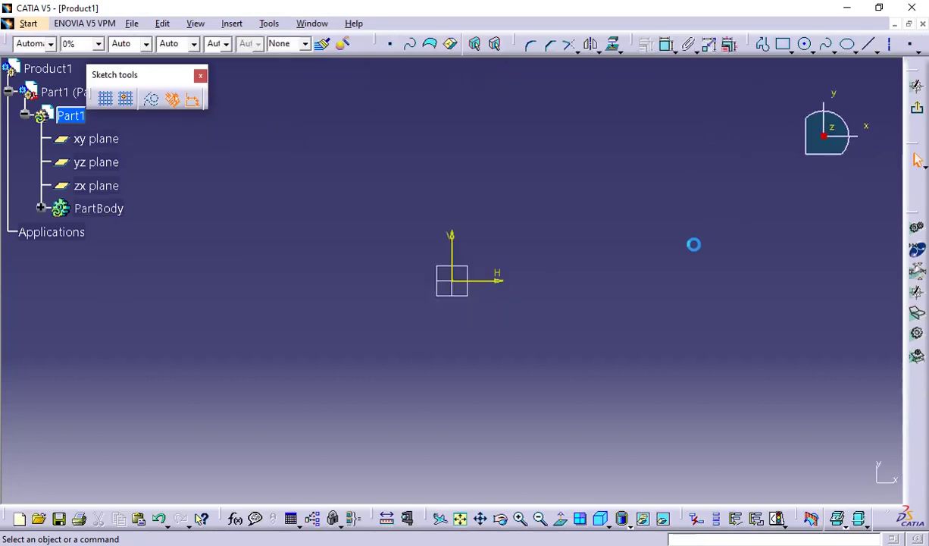
pyautogui.click(783, 44)
pyautogui.click(214, 164)
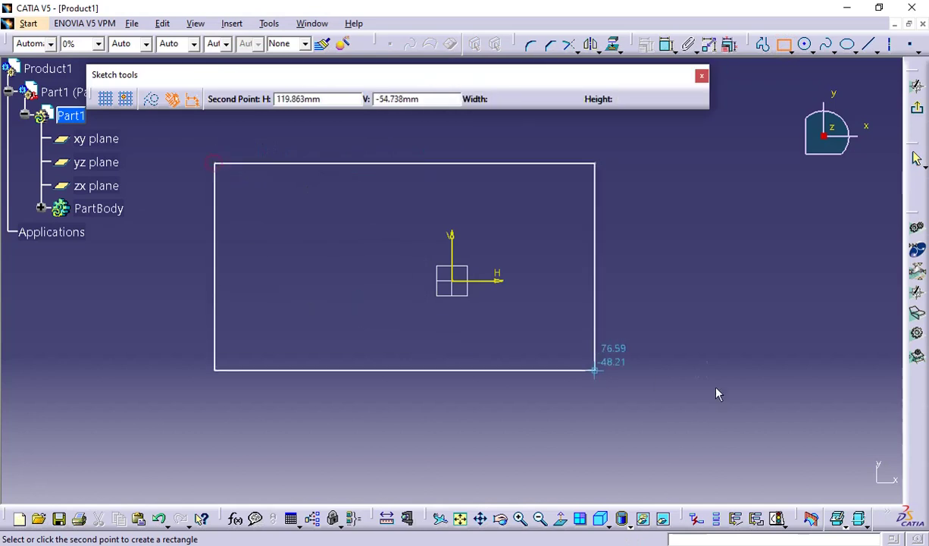
pyautogui.click(819, 422)
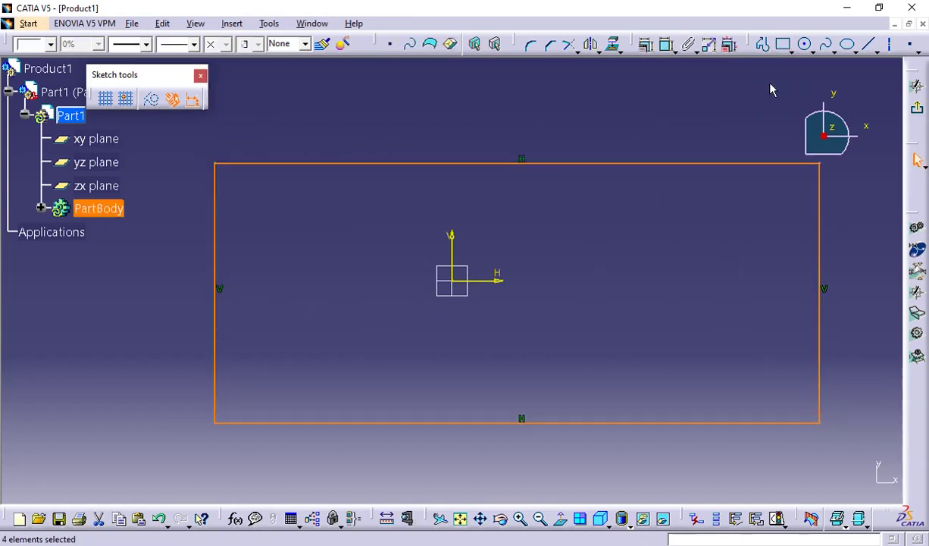
# Step: Draw a circle inside the rectangle centred at about H -53 mm, V -4 mm, and exit the sketch
pyautogui.click(805, 44)
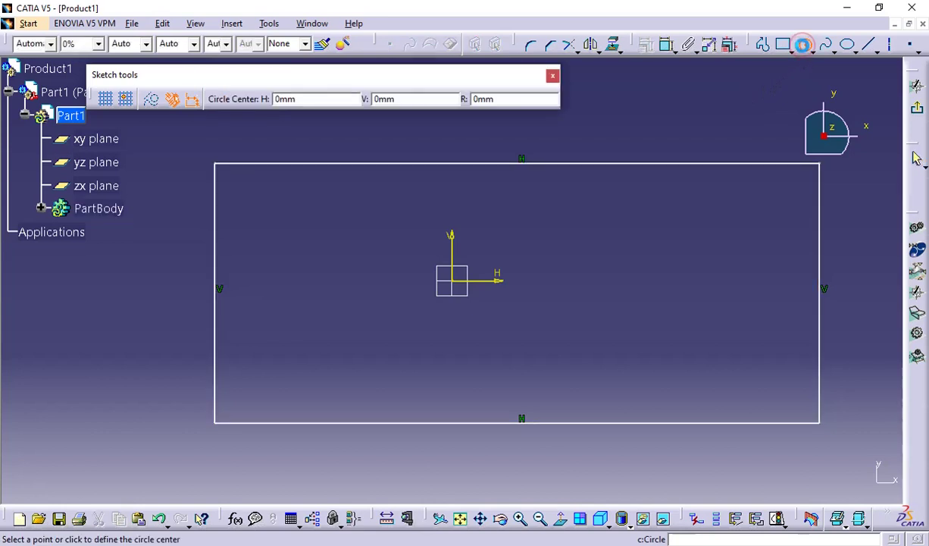
pyautogui.click(354, 289)
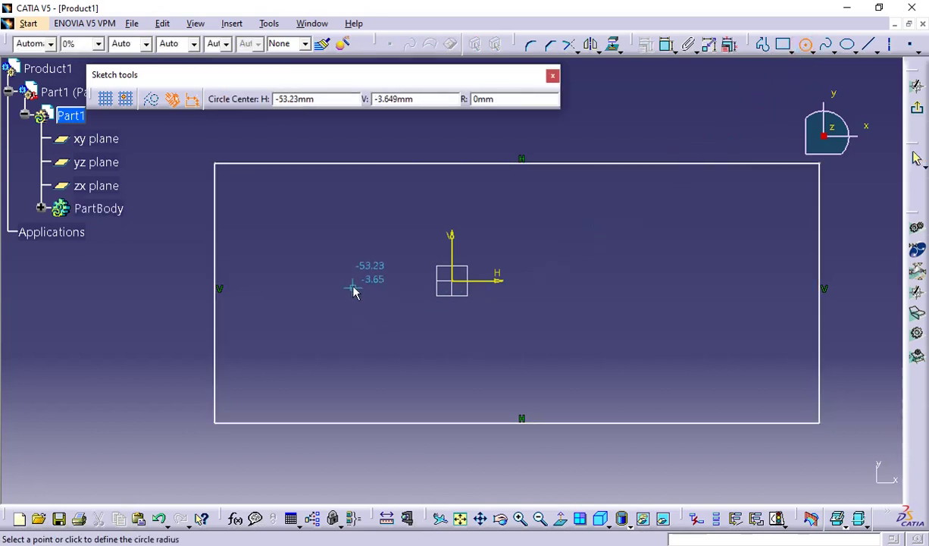
pyautogui.click(411, 287)
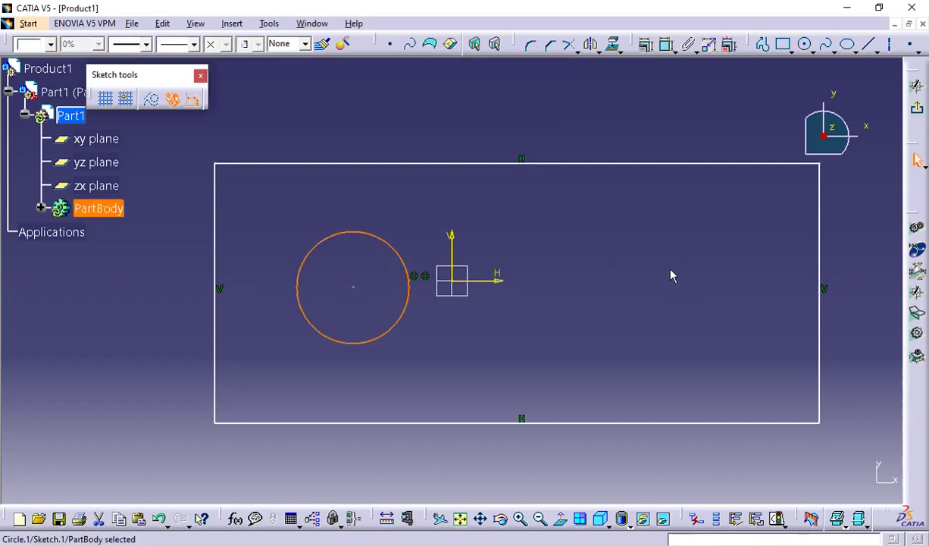
pyautogui.click(805, 44)
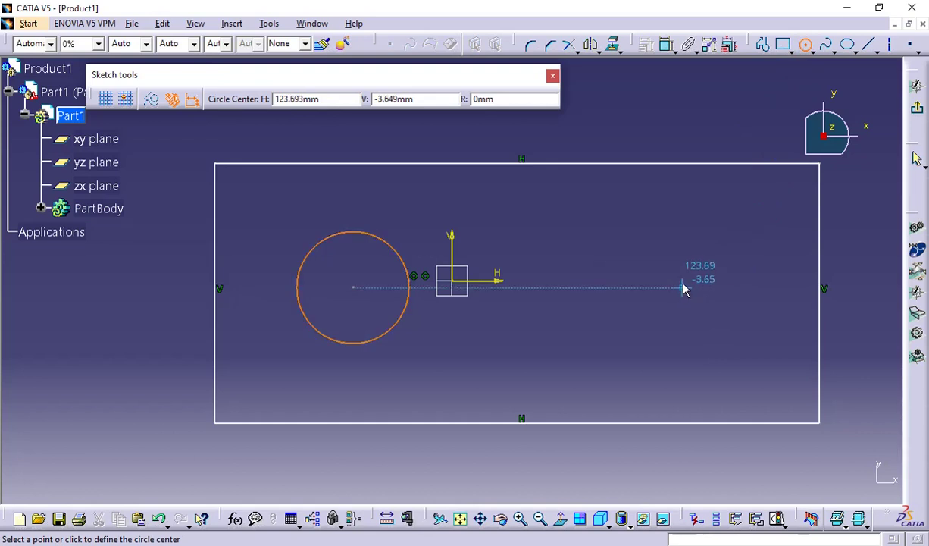
pyautogui.click(806, 45)
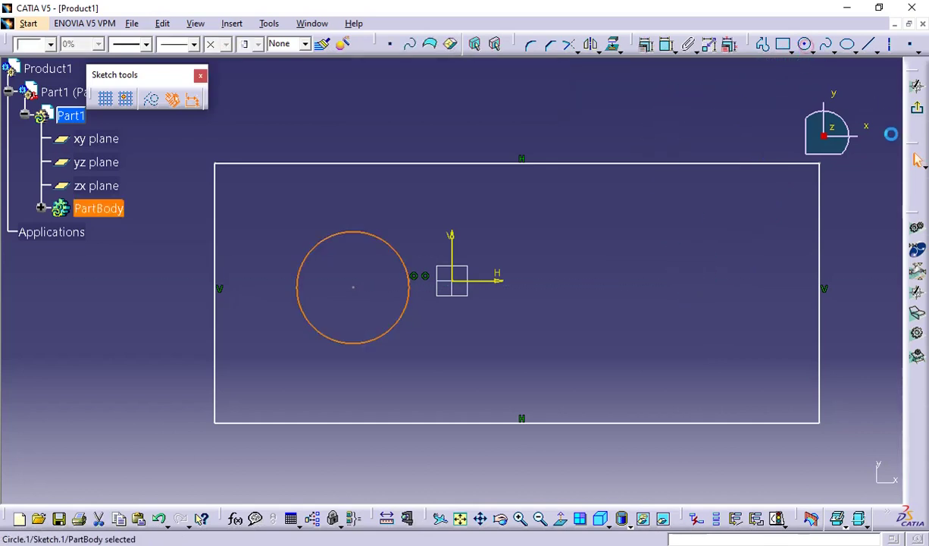
pyautogui.click(916, 107)
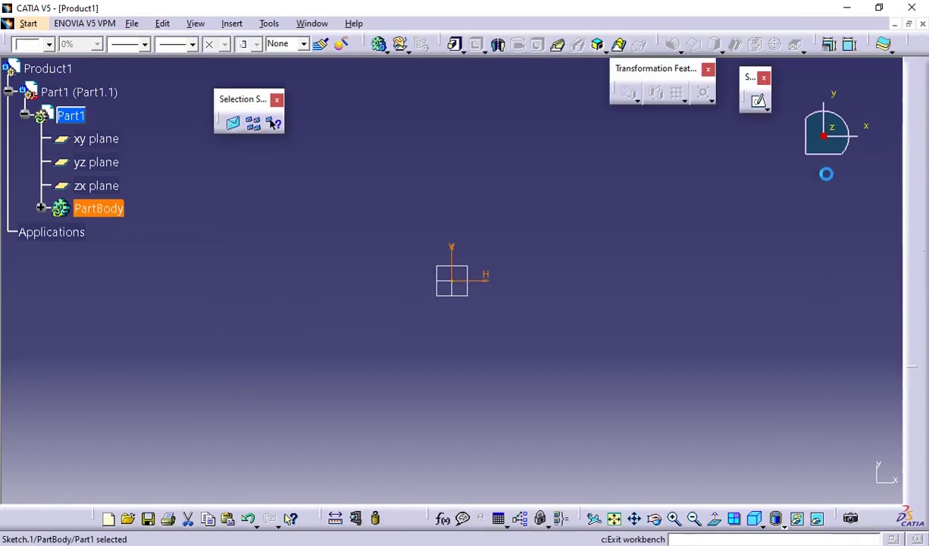
# Step: Start a Multi-Pad from the sketch and set the rectangular domain's length to 20 mm
pyautogui.moveTo(594, 217)
pyautogui.mouseDown(button='middle')
pyautogui.moveTo(652, 362)
pyautogui.moveTo(670, 300)
pyautogui.moveTo(769, 127)
pyautogui.moveTo(788, 290)
pyautogui.moveTo(542, 326)
pyautogui.moveTo(663, 141)
pyautogui.moveTo(639, 133)
pyautogui.mouseUp(button='middle')
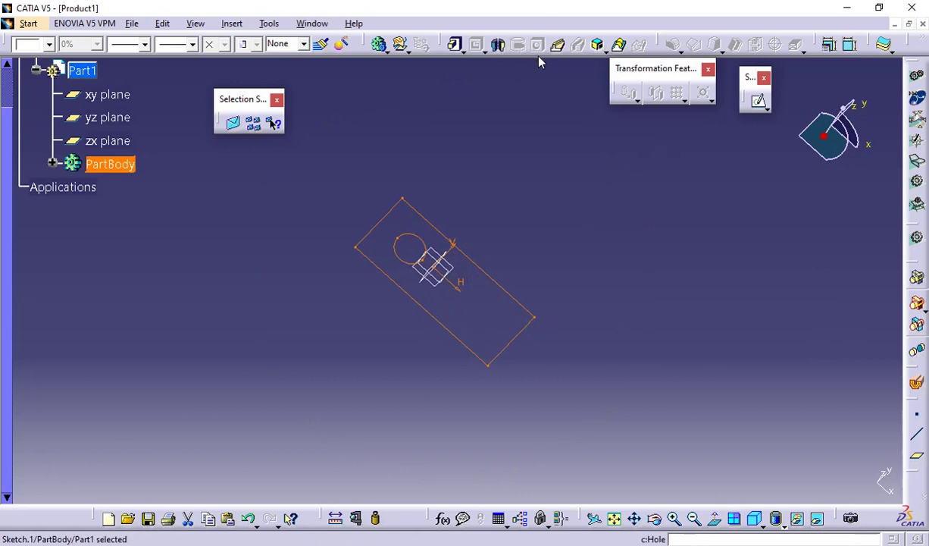
pyautogui.click(460, 50)
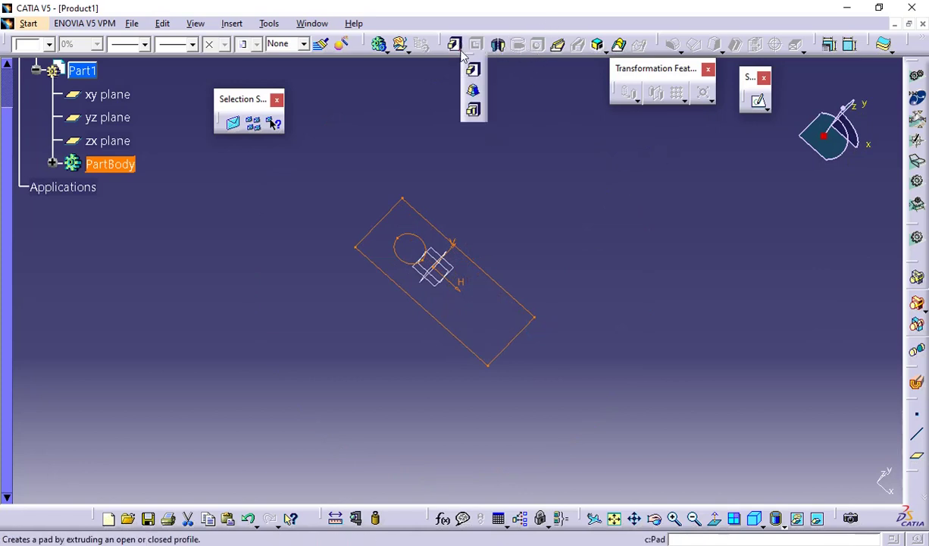
pyautogui.click(475, 112)
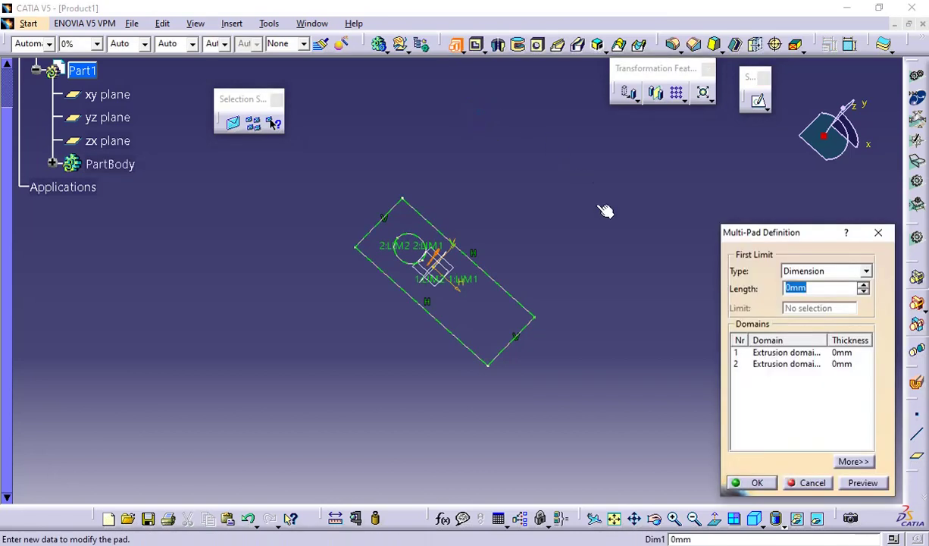
pyautogui.click(763, 354)
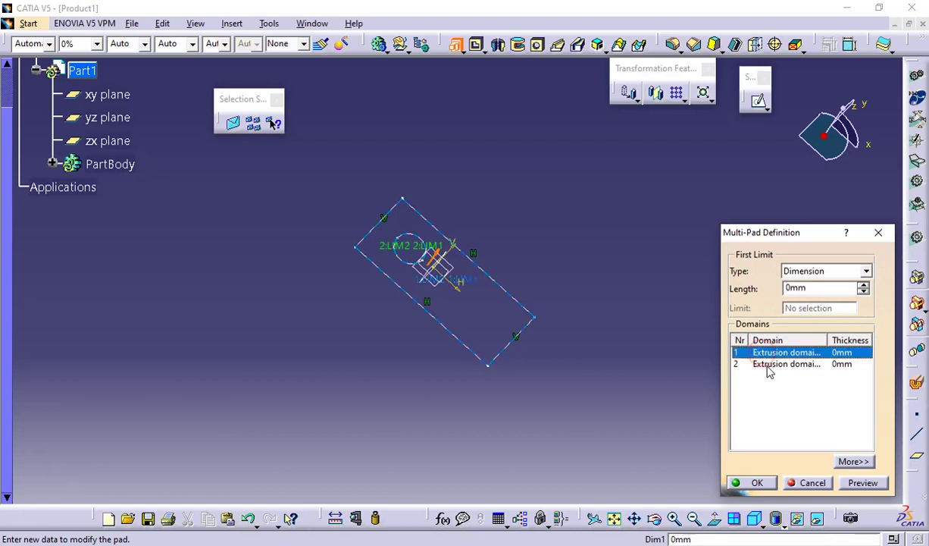
pyautogui.click(766, 364)
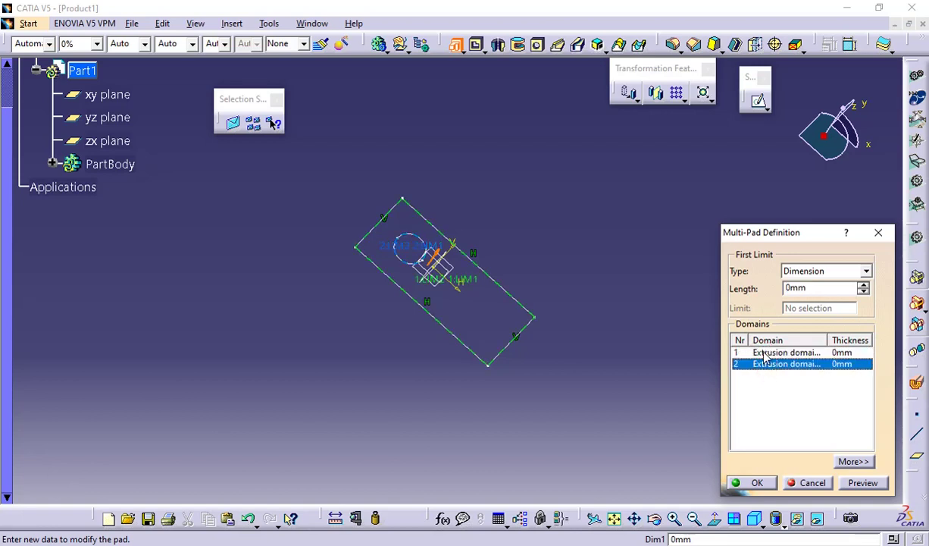
pyautogui.click(763, 353)
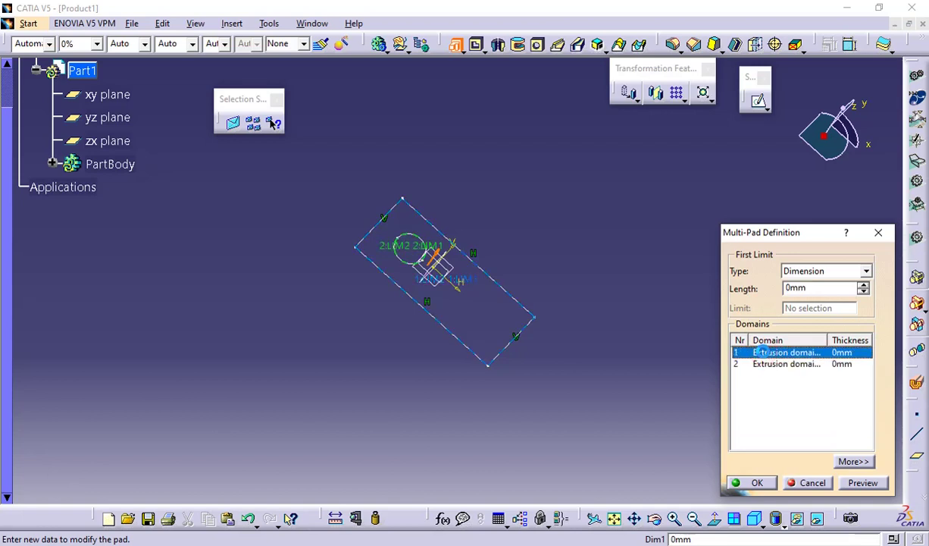
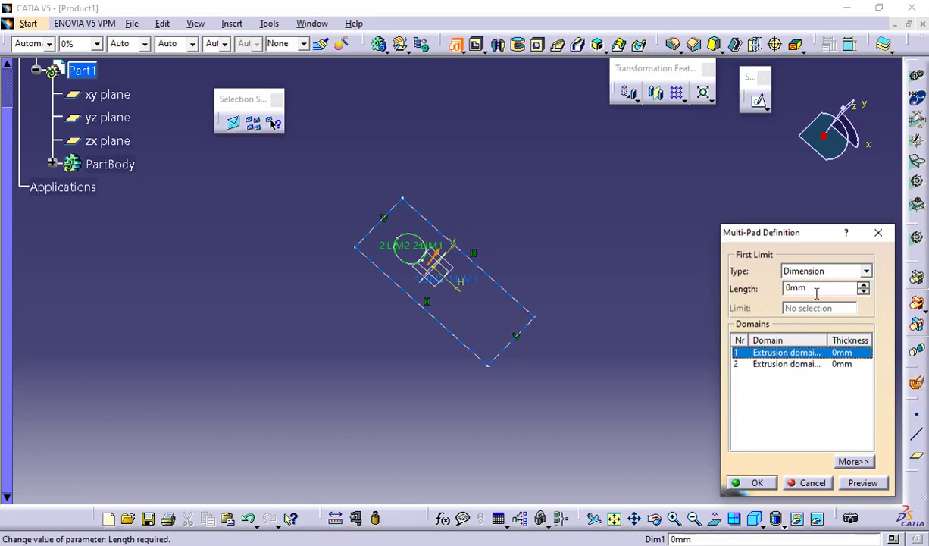
pyautogui.doubleClick(824, 288)
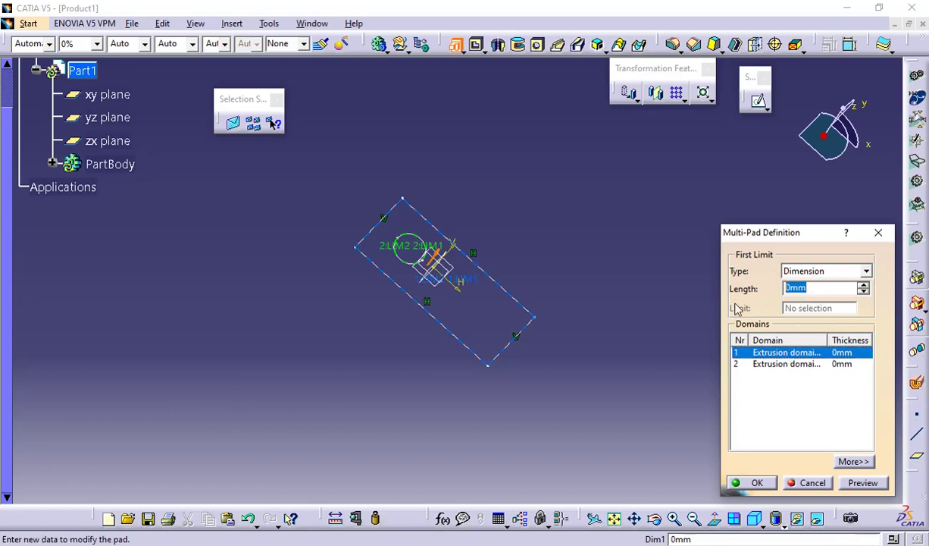
pyautogui.write('KM')
pyautogui.press('BackSpace')
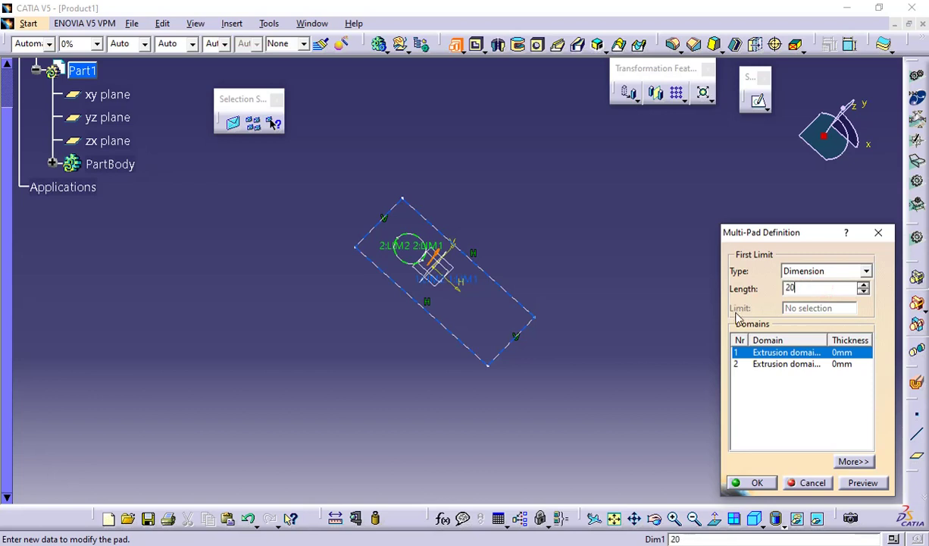
# Step: Set the circular domain's length to 50 mm, preview the multi-pad and create it
pyautogui.click(795, 366)
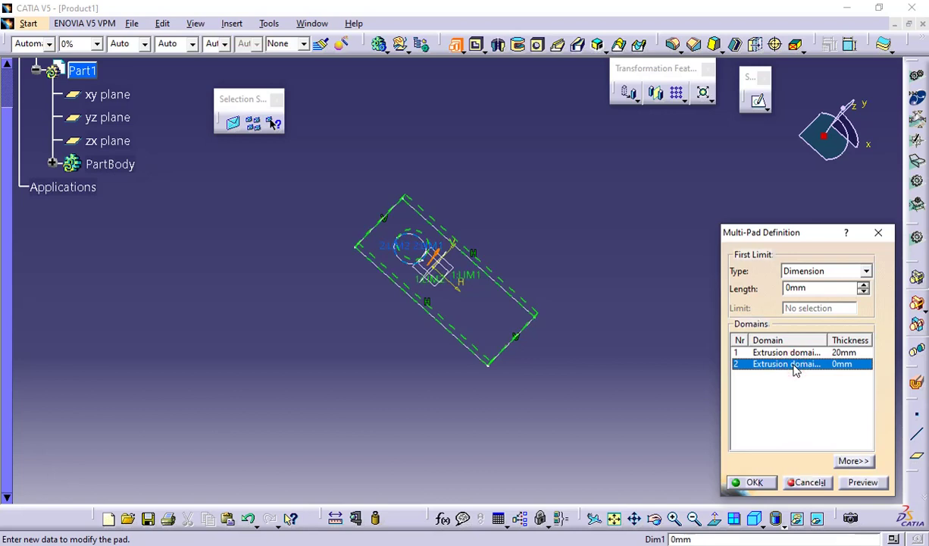
pyautogui.doubleClick(788, 291)
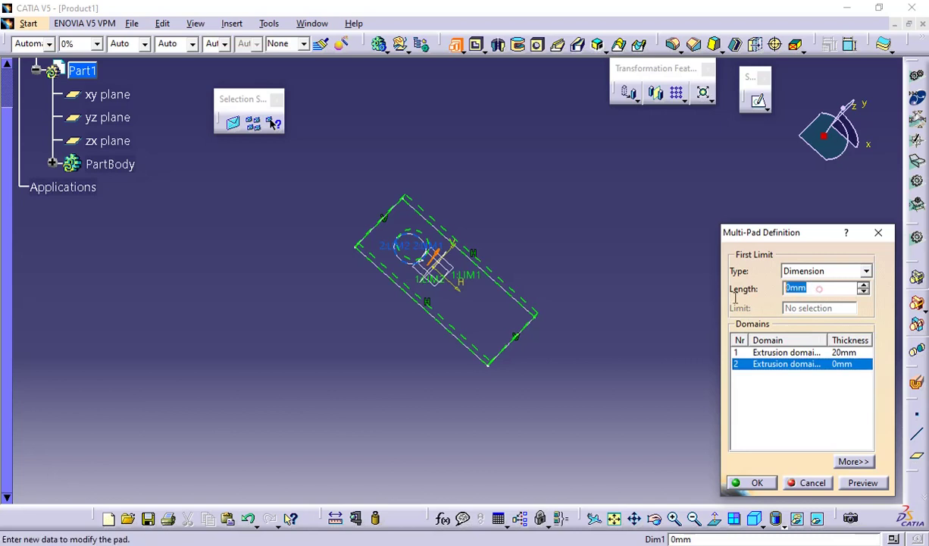
pyautogui.write('50')
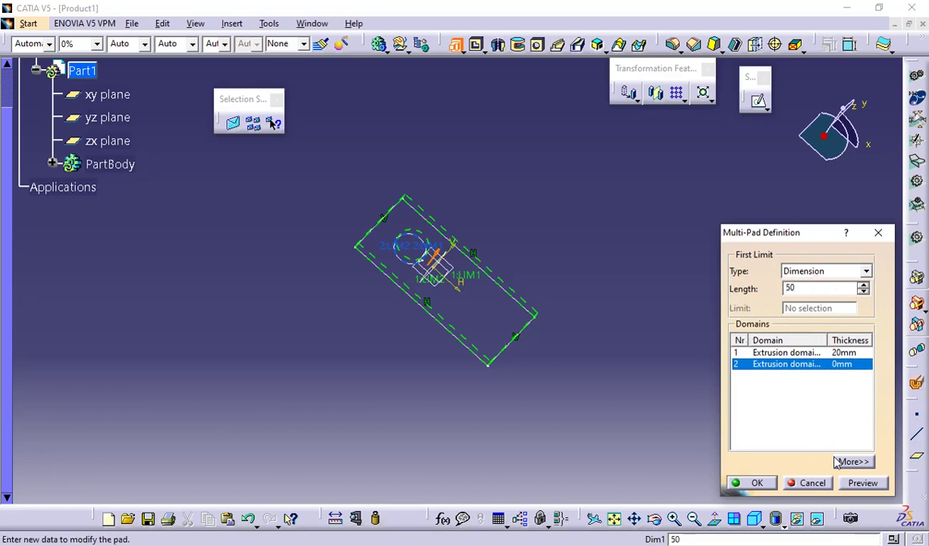
pyautogui.click(862, 482)
pyautogui.click(749, 483)
# Step: Examine the extruded plate and its cylindrical boss from several angles
pyautogui.moveTo(532, 415); pyautogui.dragTo(518, 311, button='middle')
pyautogui.click(550, 364)
pyautogui.moveTo(549, 361)
pyautogui.mouseDown(button='middle')
pyautogui.moveTo(461, 361)
pyautogui.moveTo(462, 406)
pyautogui.moveTo(540, 372)
pyautogui.moveTo(537, 364)
pyautogui.mouseUp(button='middle')
pyautogui.moveTo(406, 346); pyautogui.dragTo(447, 268, button='middle')
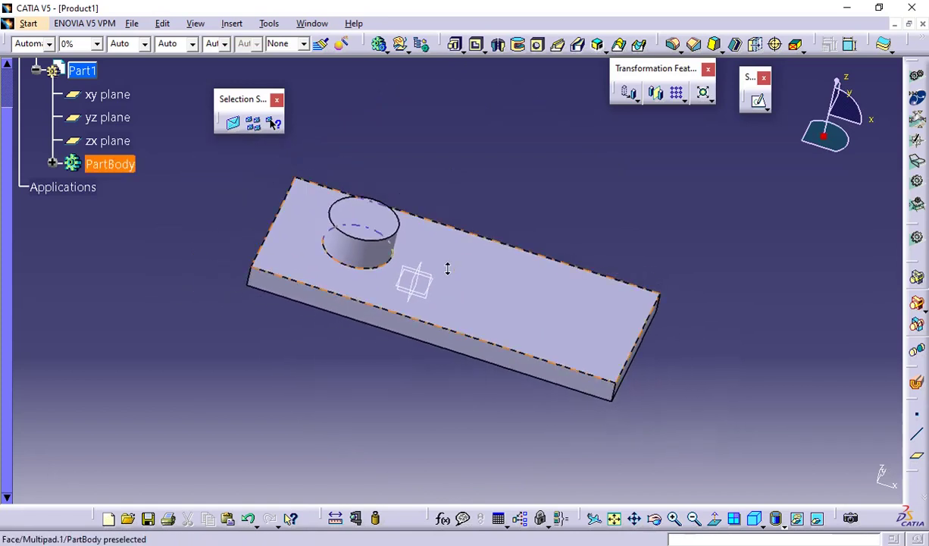
pyautogui.moveTo(477, 222); pyautogui.dragTo(524, 235, button='middle')
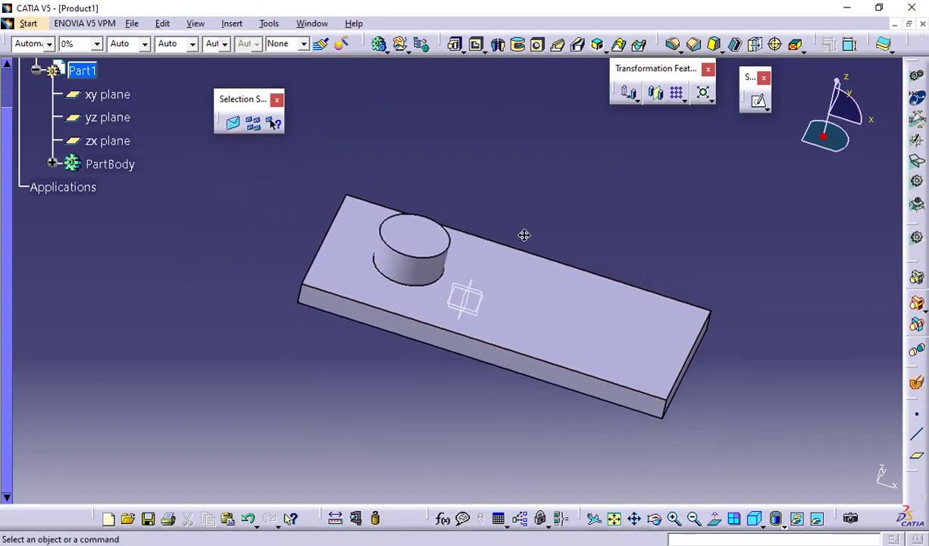
pyautogui.moveTo(415, 369); pyautogui.dragTo(461, 340, button='middle')
pyautogui.moveTo(636, 255); pyautogui.dragTo(660, 276, button='middle')
pyautogui.moveTo(461, 209); pyautogui.dragTo(424, 241, button='middle')
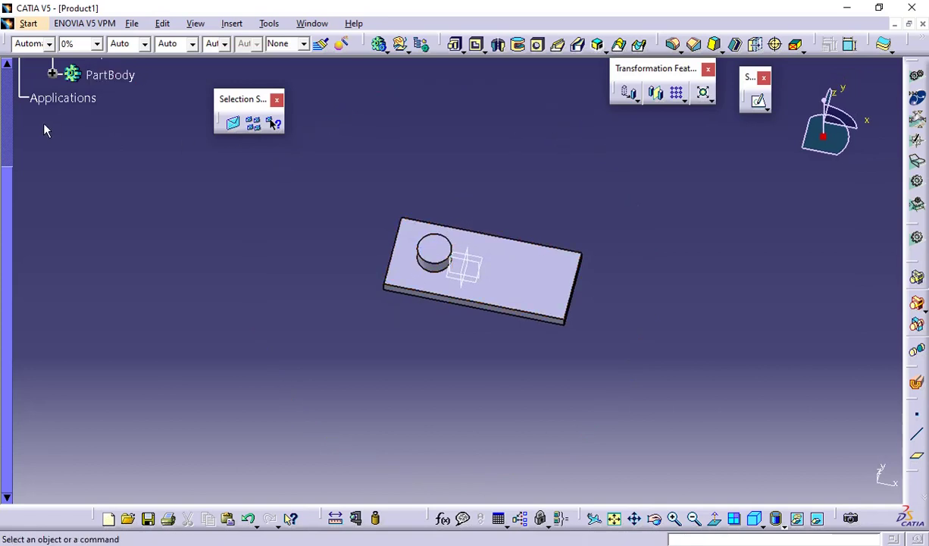
# Step: Expand the PartBody down to the multi-pad's sketch and open that sketch for editing
pyautogui.scroll(2, 46, 129)
pyautogui.click(47, 162)
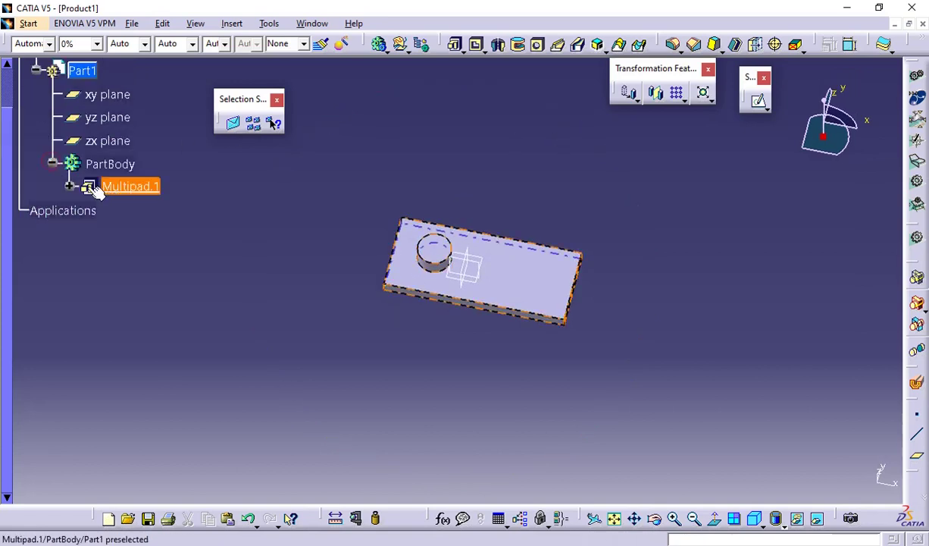
pyautogui.click(70, 185)
pyautogui.doubleClick(135, 211)
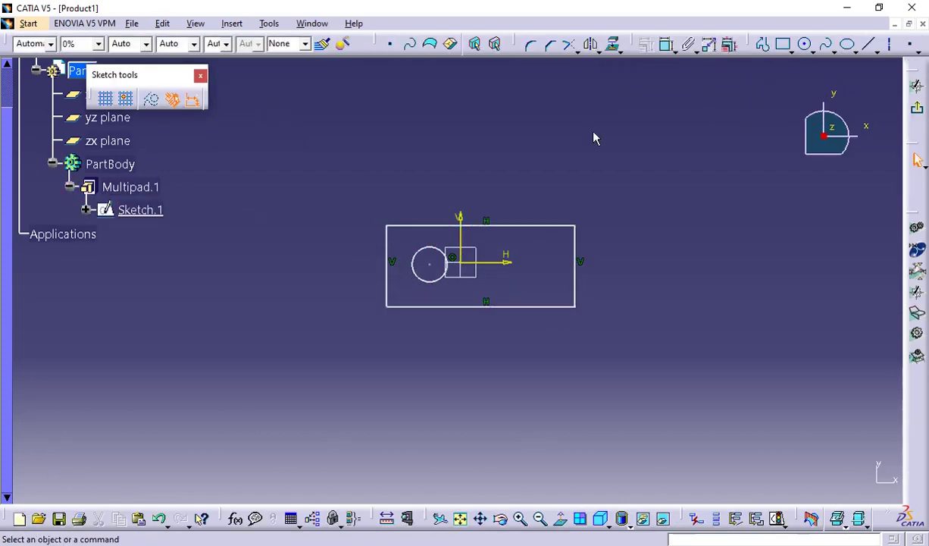
# Step: Dimension the circle's diameter, set it to 60 mm and exit the sketch
pyautogui.click(666, 44)
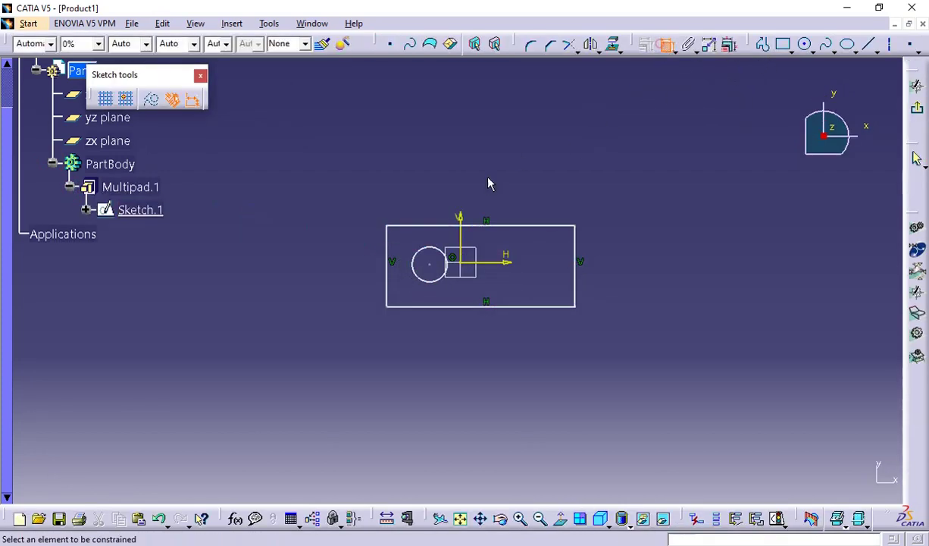
pyautogui.click(439, 282)
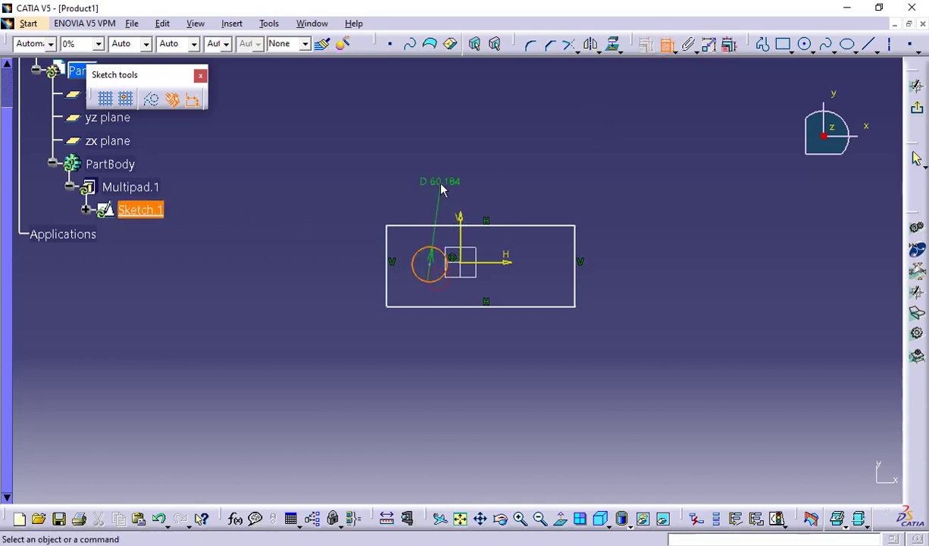
pyautogui.click(443, 180)
pyautogui.doubleClick(442, 180)
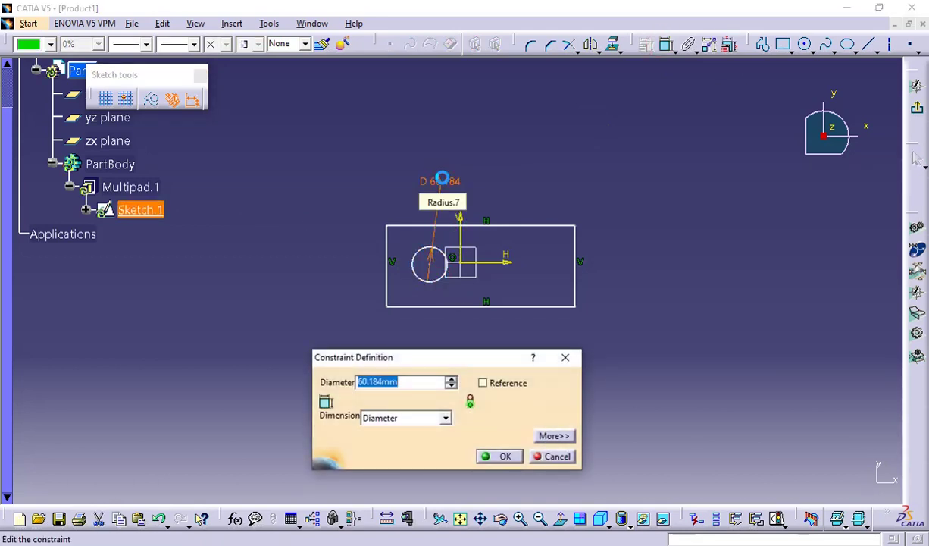
pyautogui.write('6')
pyautogui.press('Return')
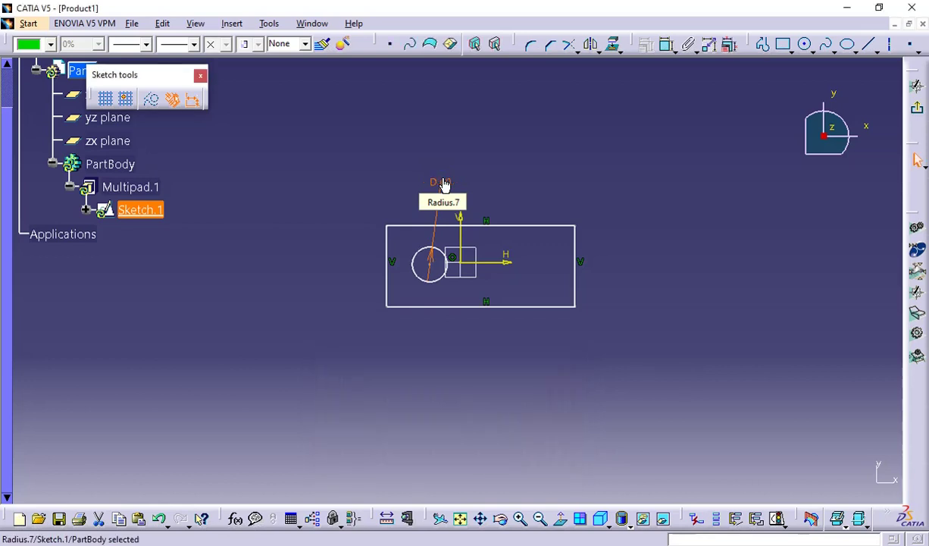
pyautogui.click(697, 174)
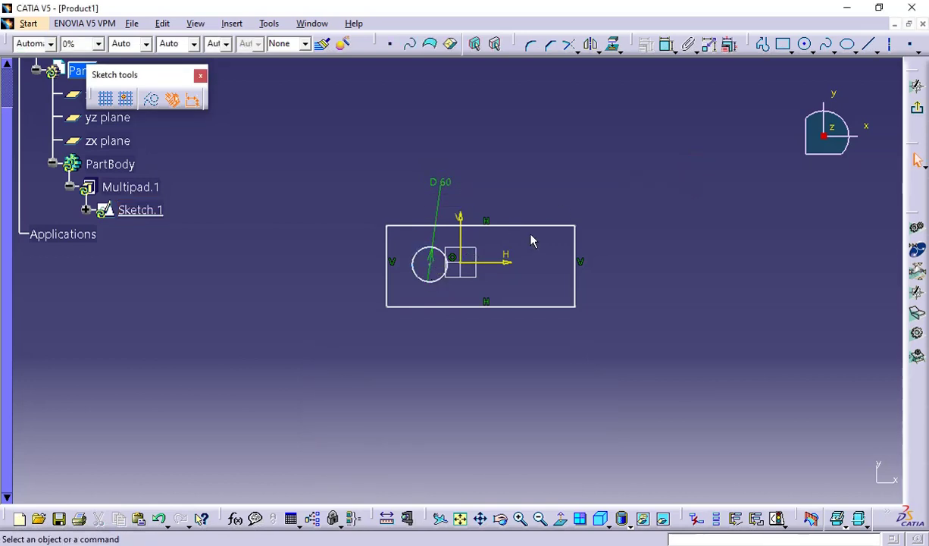
pyautogui.click(919, 114)
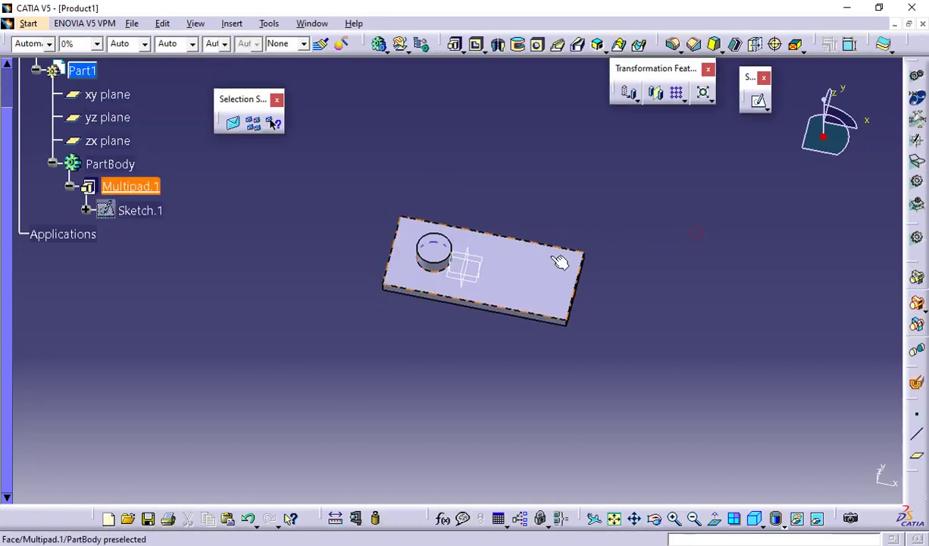
# Step: Collapse Part1 in the product structure and activate Product1 for assembly work
pyautogui.click(53, 165)
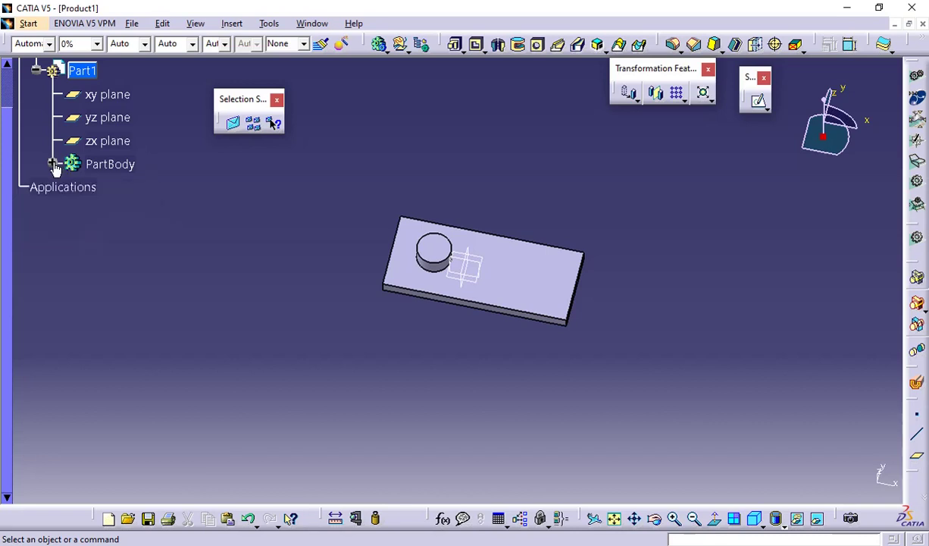
pyautogui.scroll(2, 42, 132)
pyautogui.click(24, 159)
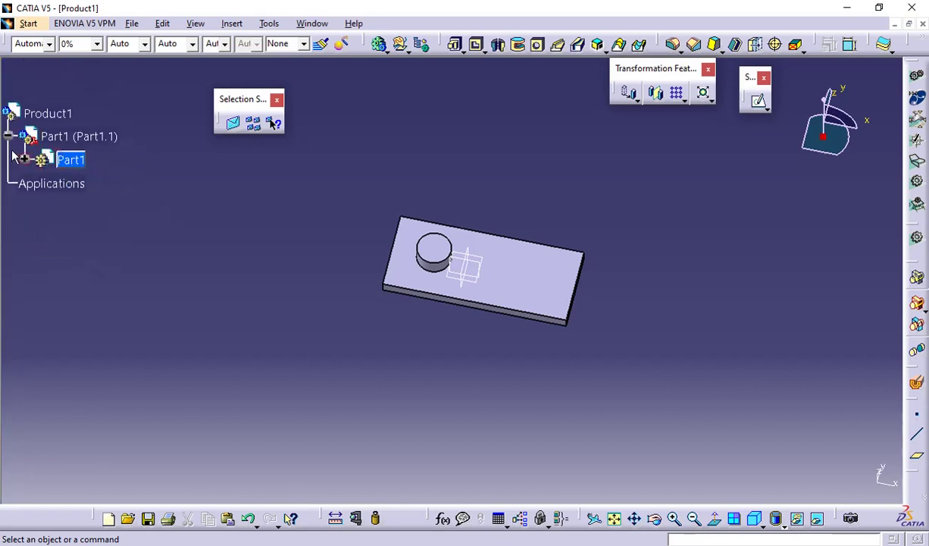
pyautogui.click(8, 136)
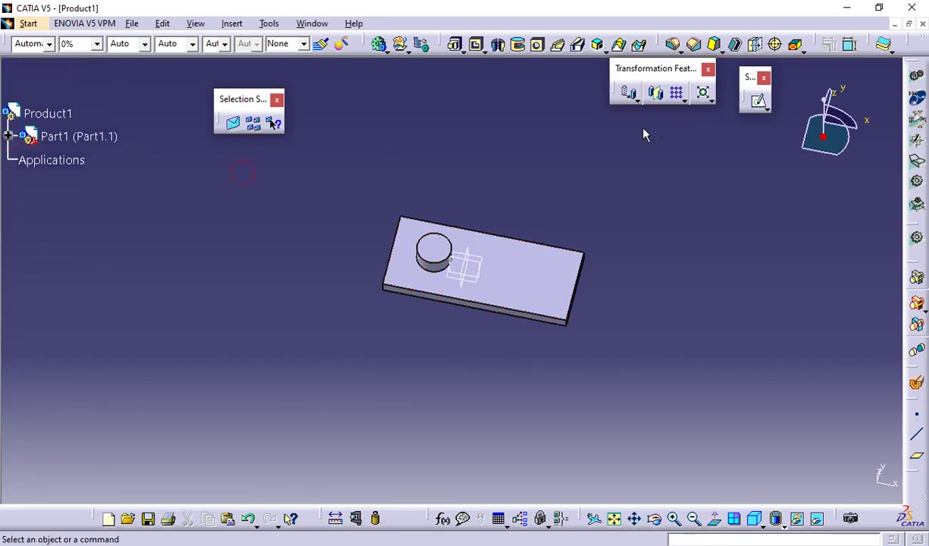
pyautogui.doubleClick(44, 115)
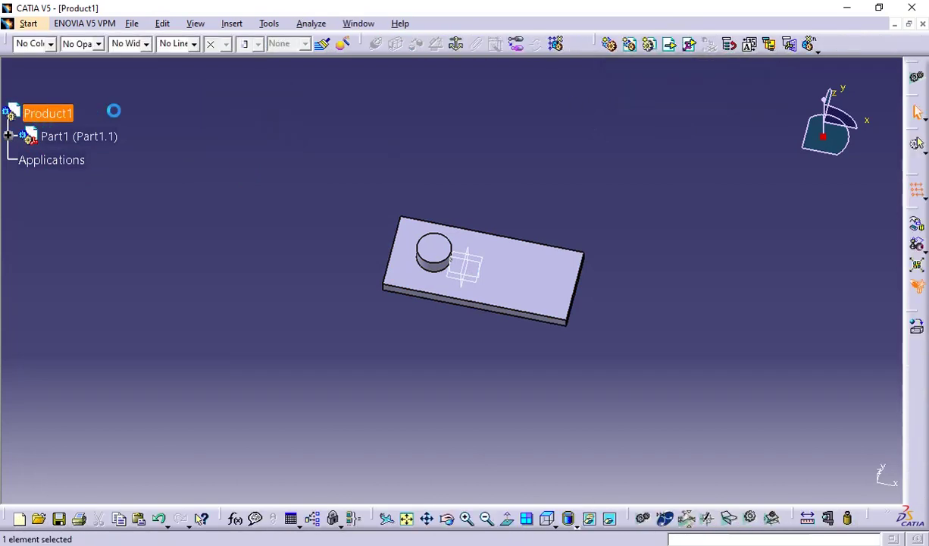
# Step: Insert a second new part under Product1, using the assembly's origin as its origin point
pyautogui.click(651, 45)
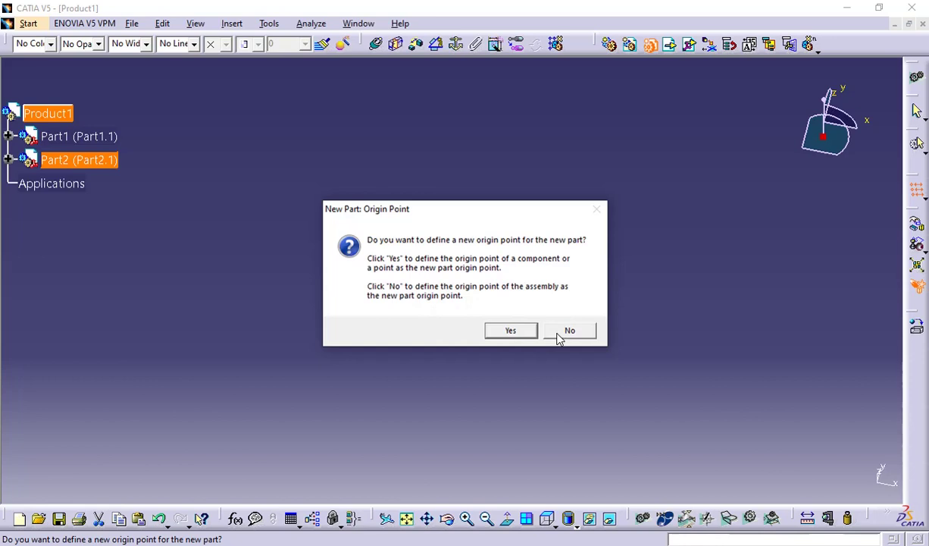
pyautogui.moveTo(470, 214); pyautogui.dragTo(251, 273)
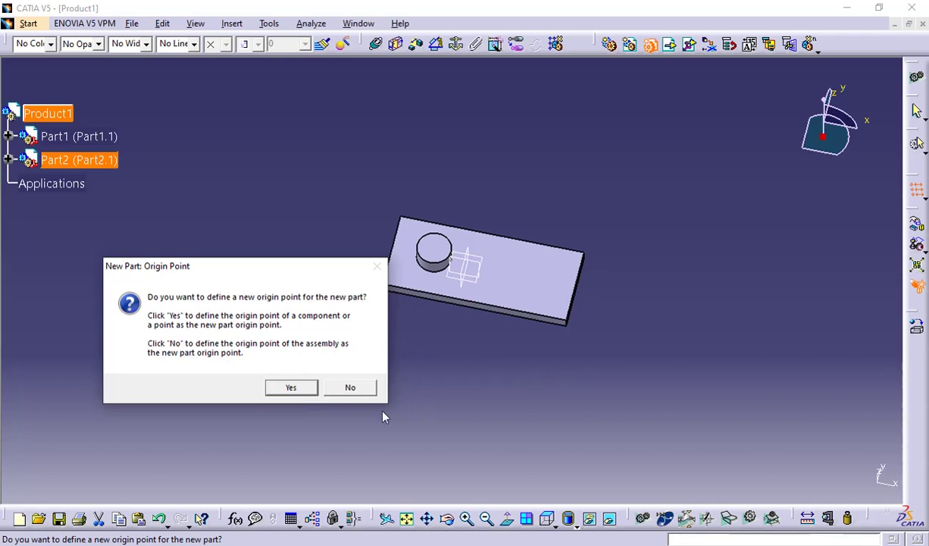
pyautogui.click(350, 388)
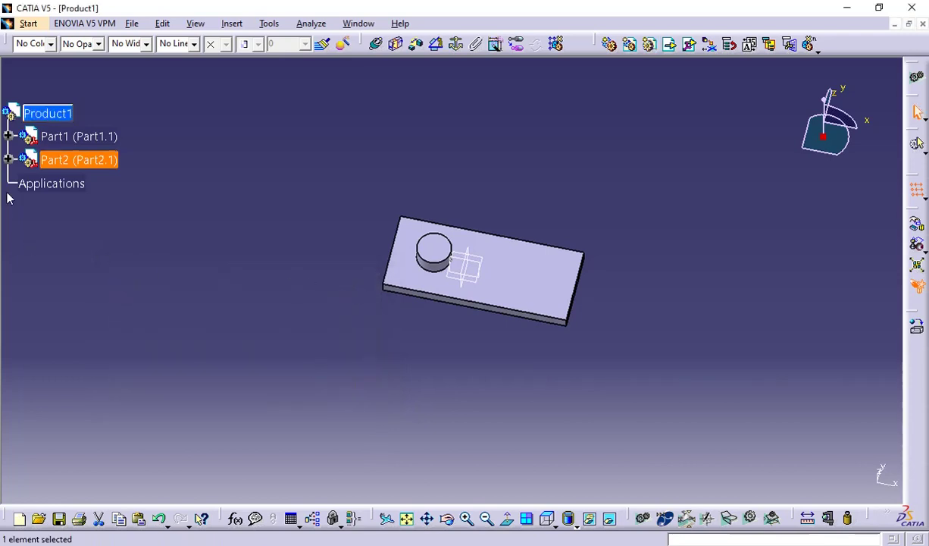
# Step: Expand and activate Part2 for editing in Part Design, and start a sketch on its xy plane
pyautogui.click(8, 160)
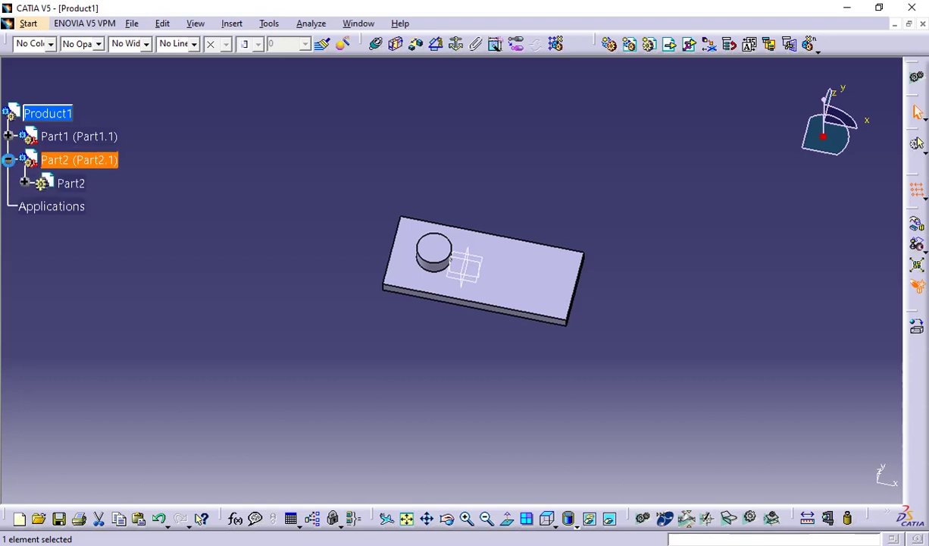
pyautogui.doubleClick(86, 185)
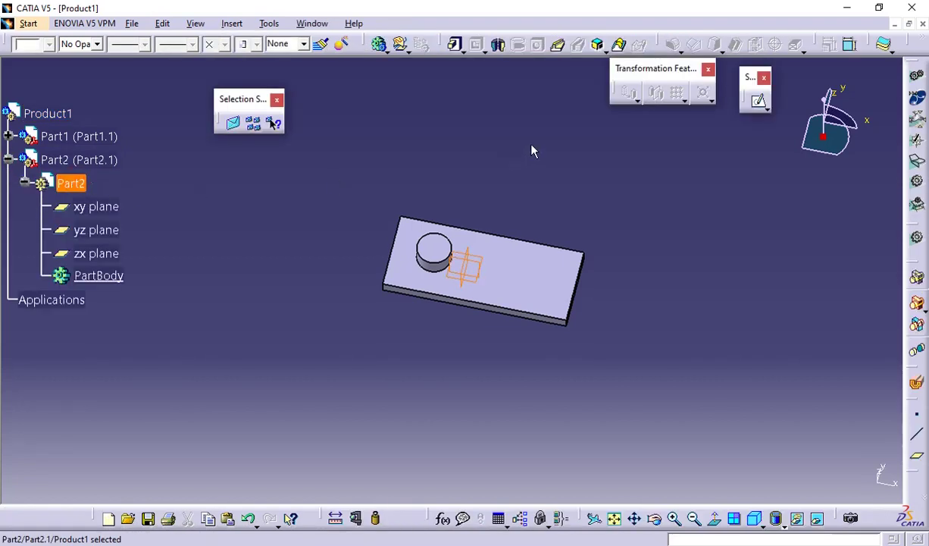
pyautogui.click(476, 286)
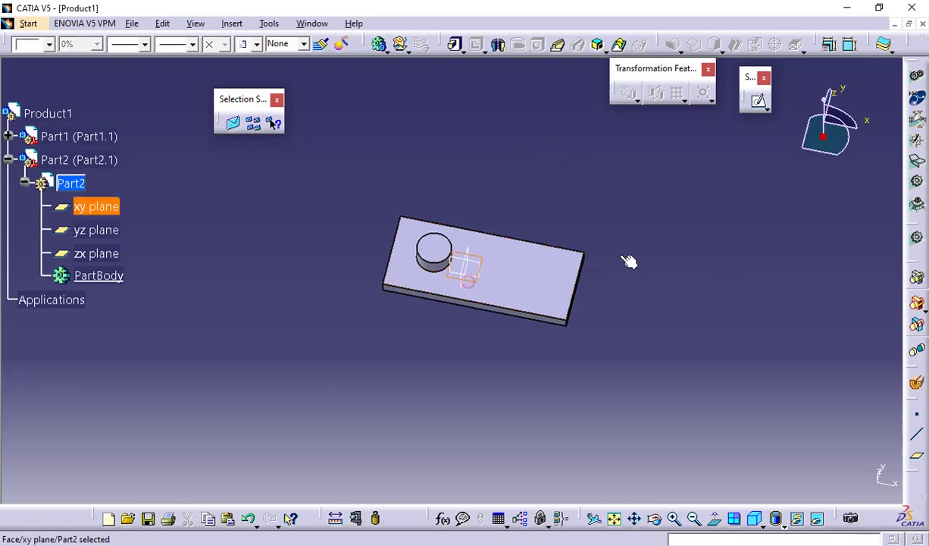
pyautogui.click(759, 104)
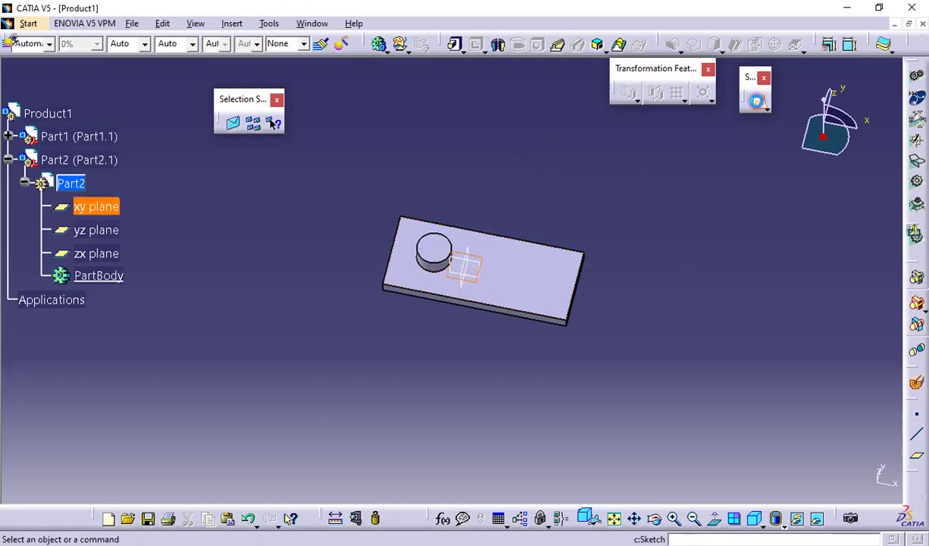
# Step: Draw two concentric circles with radii of about 40 mm and 67 mm, clear of the plate toward positive H and negative V
pyautogui.click(806, 44)
pyautogui.click(619, 377)
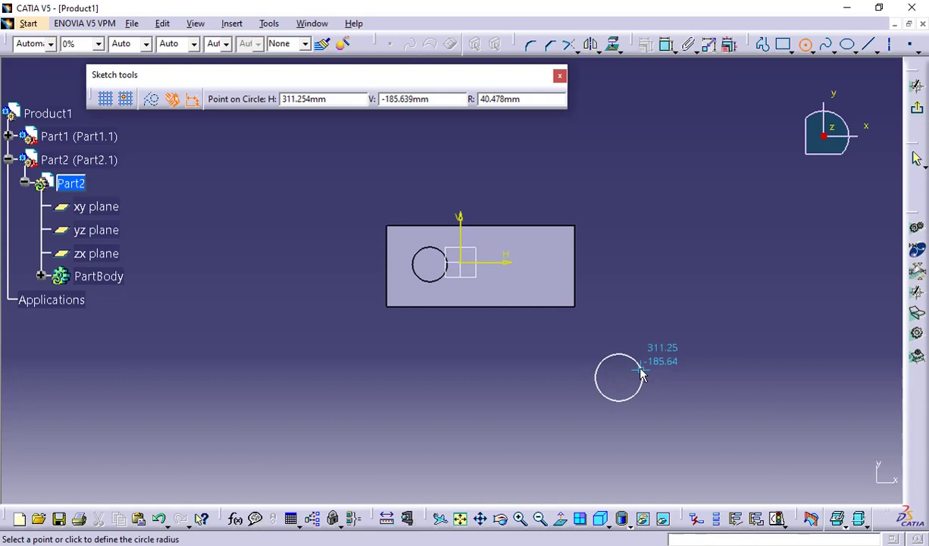
pyautogui.click(641, 373)
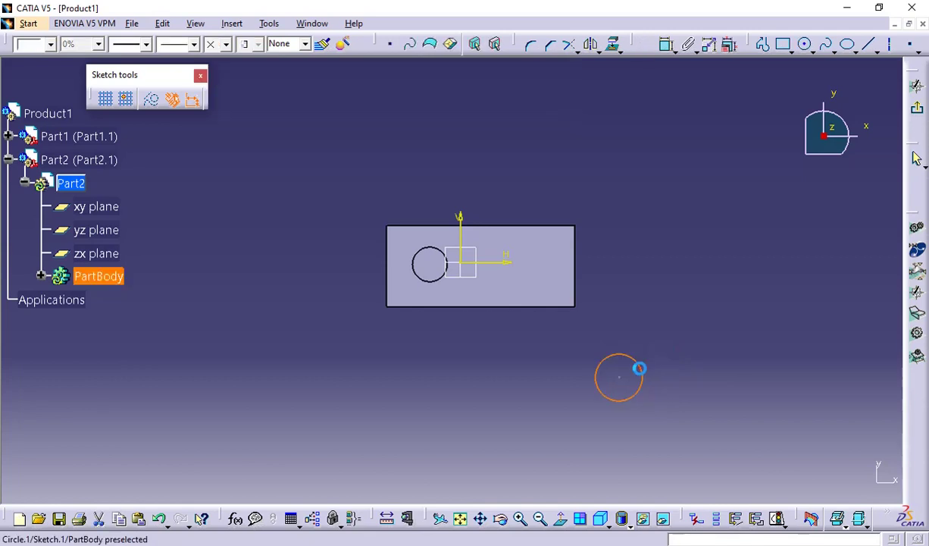
pyautogui.click(805, 47)
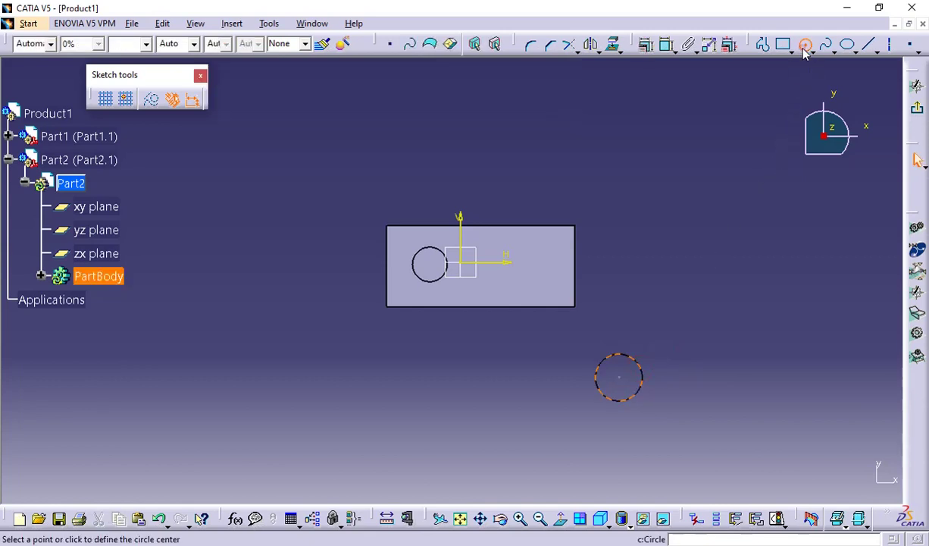
pyautogui.click(619, 377)
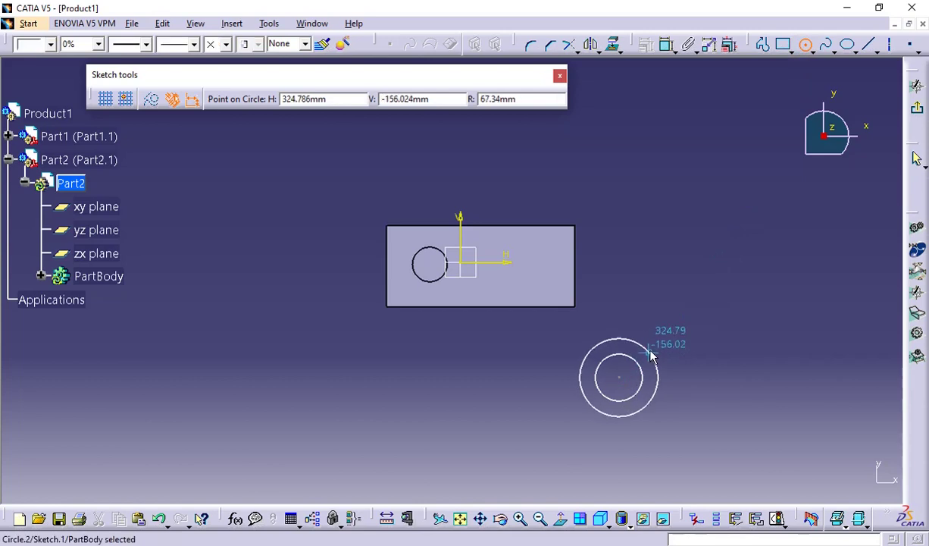
pyautogui.click(650, 354)
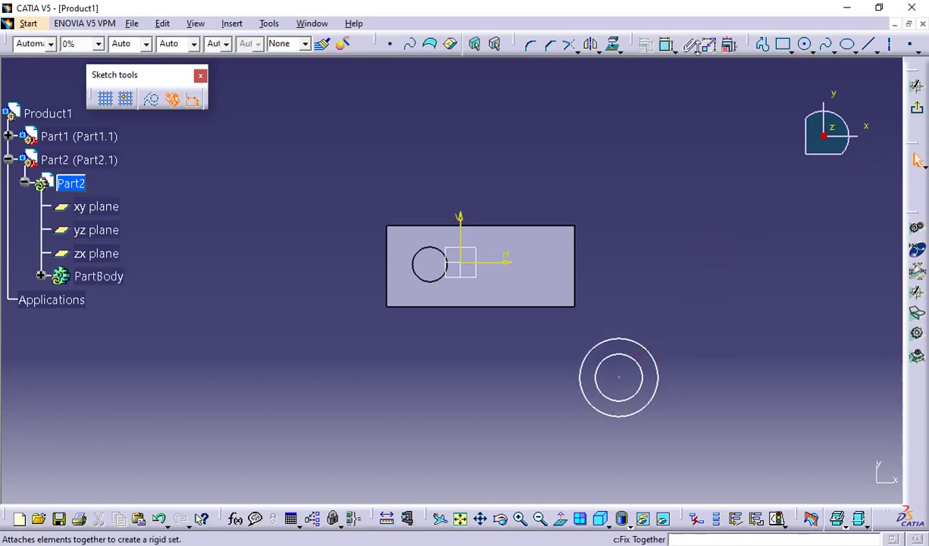
# Step: Dimension the inner circle's diameter and set it to 60.5 mm
pyautogui.click(666, 44)
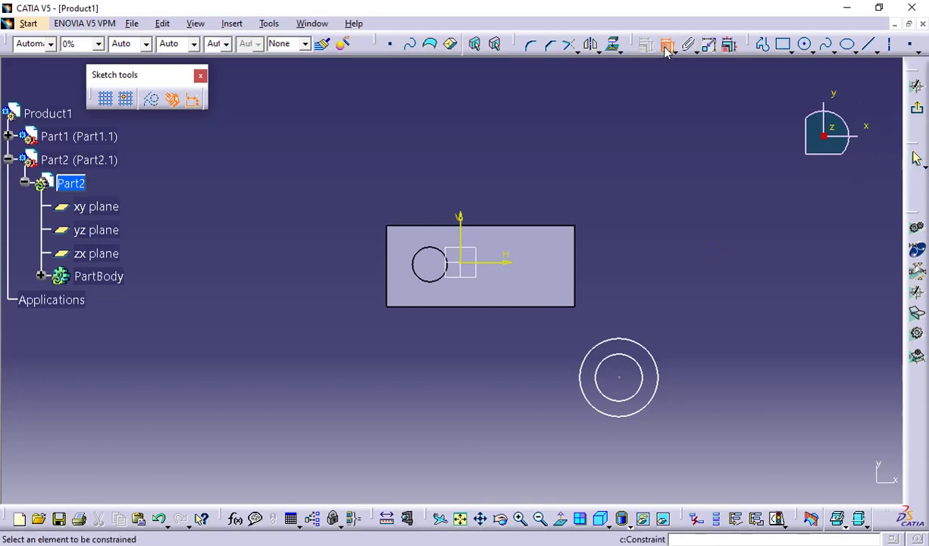
pyautogui.click(635, 394)
pyautogui.click(681, 340)
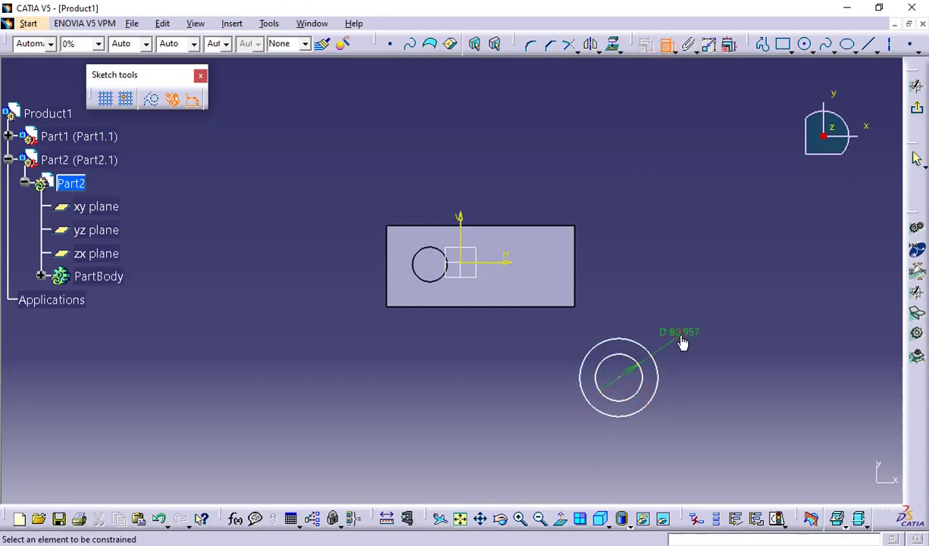
pyautogui.doubleClick(681, 334)
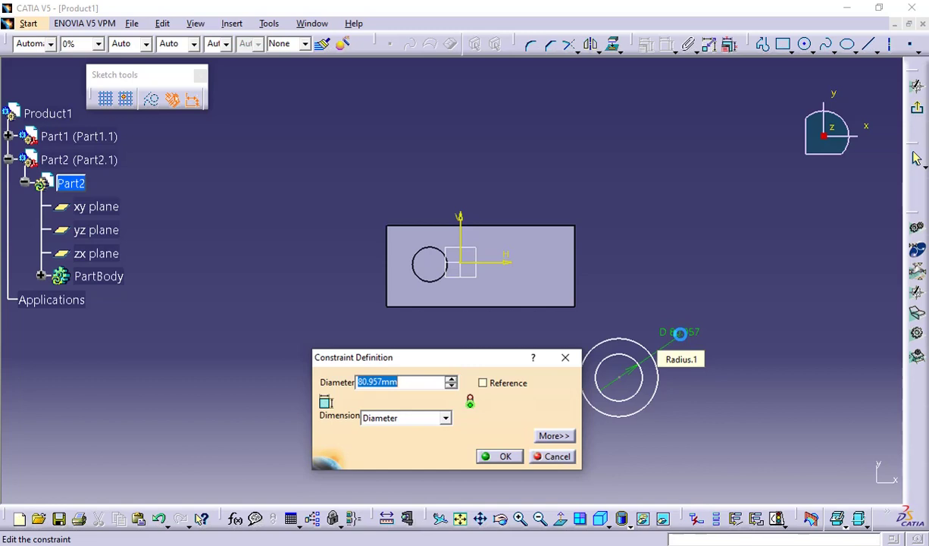
pyautogui.write('60')
pyautogui.write('.5')
pyautogui.click(513, 457)
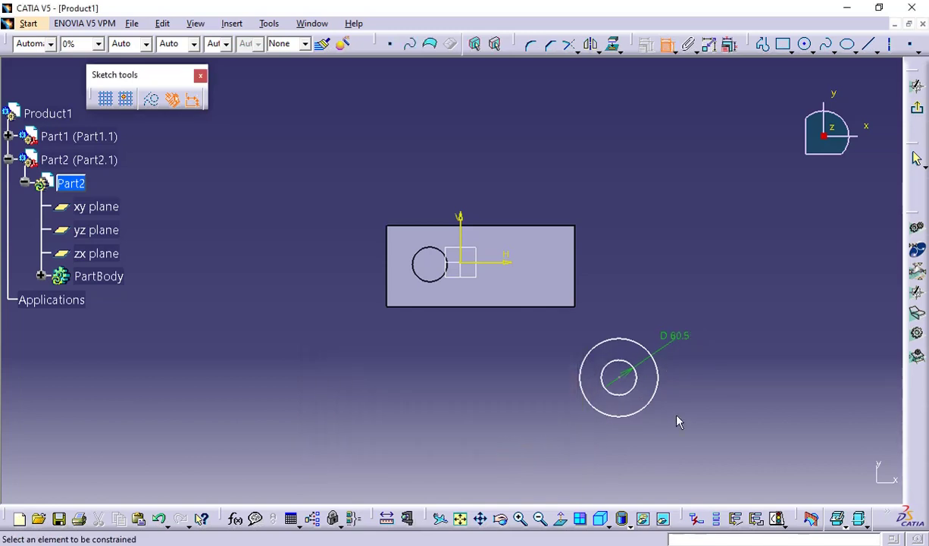
# Step: Dimension the outer circle's diameter and set it to 100 mm
pyautogui.click(663, 389)
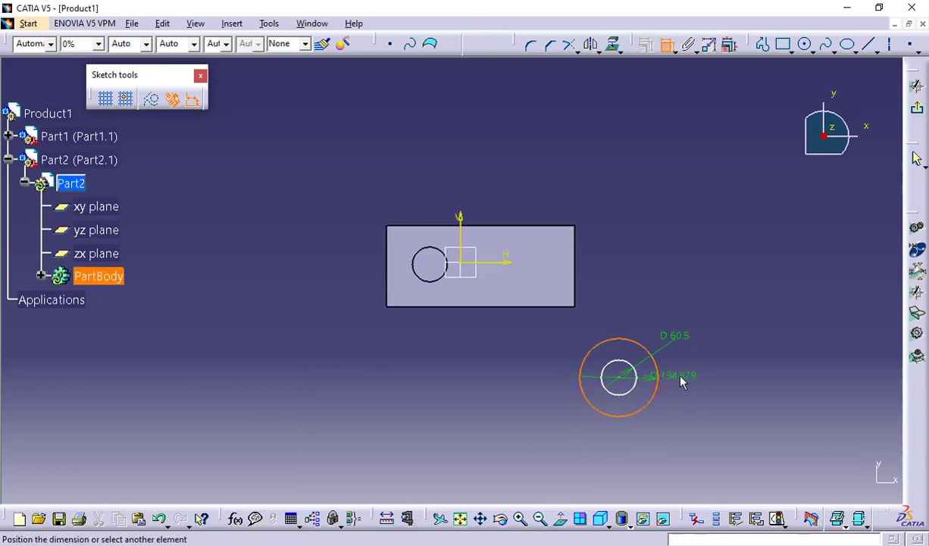
pyautogui.click(687, 376)
pyautogui.doubleClick(691, 373)
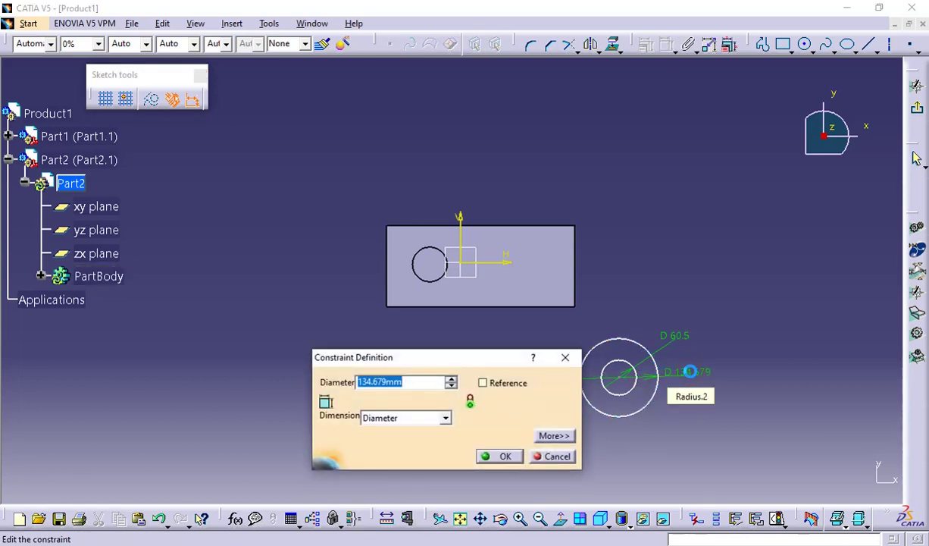
pyautogui.write('8')
pyautogui.press('Return')
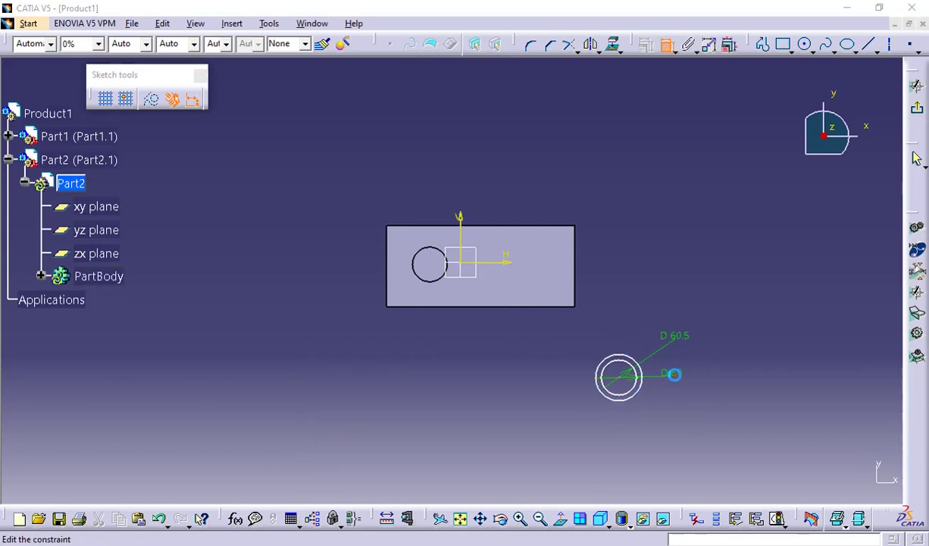
pyautogui.doubleClick(674, 374)
pyautogui.write('100')
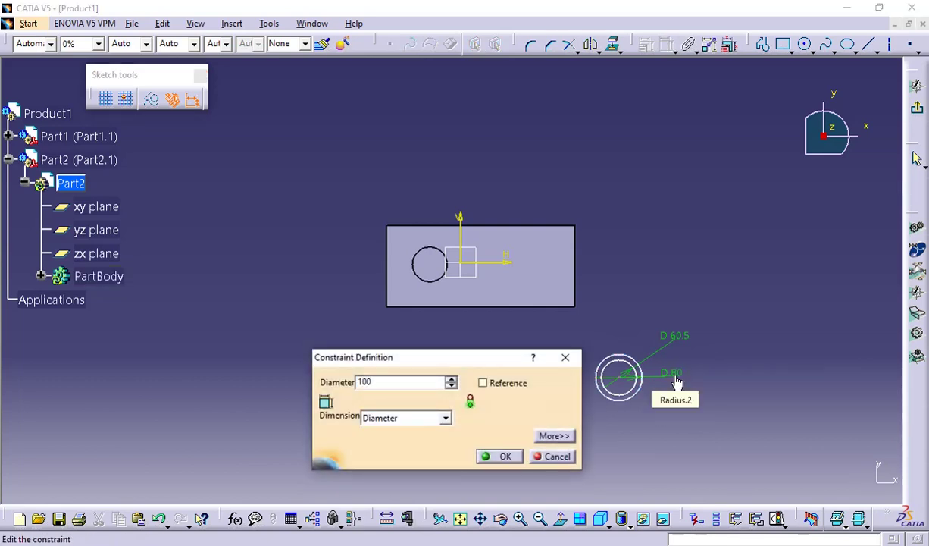
pyautogui.press('Return')
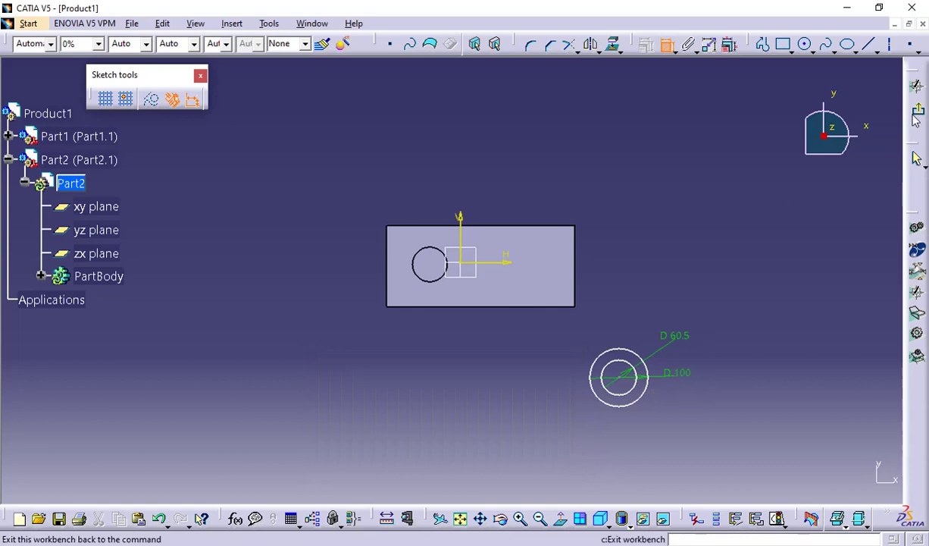
# Step: Exit the sketch and pad the two-circle ring profile to a length of 30 mm
pyautogui.click(916, 158)
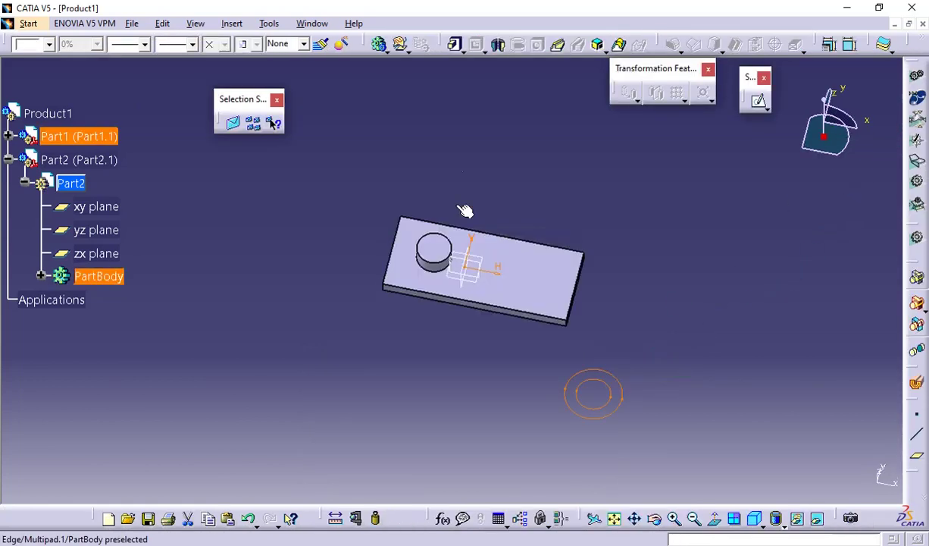
pyautogui.click(454, 44)
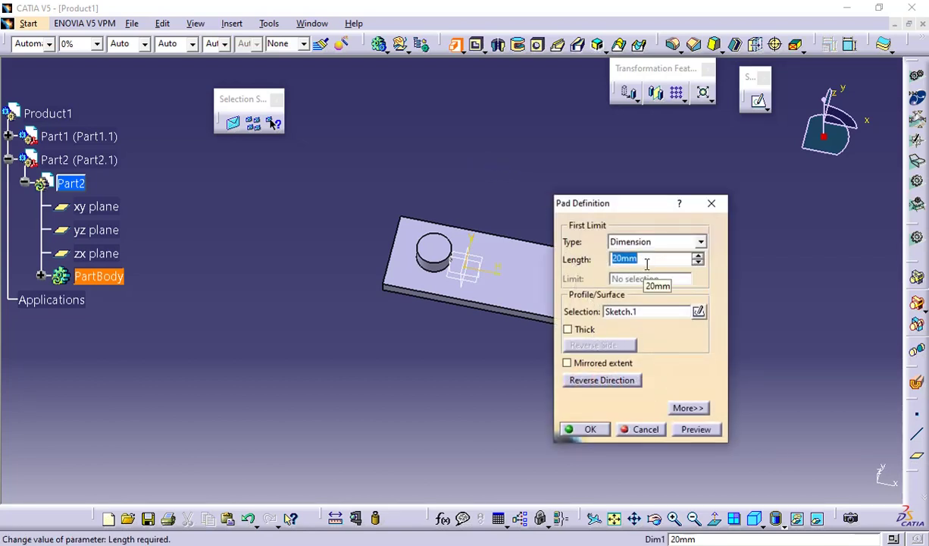
pyautogui.write('30')
pyautogui.press('Return')
pyautogui.press('Return')
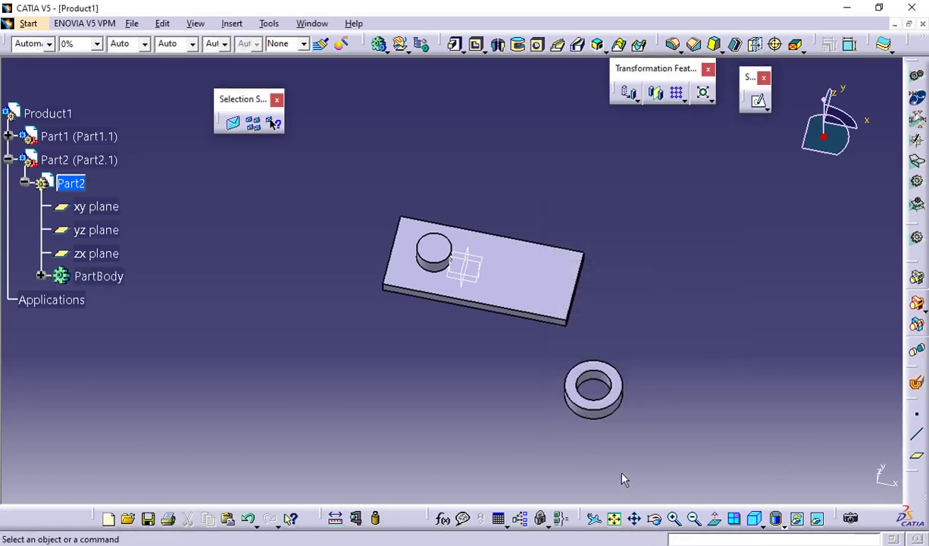
# Step: Return to the Product1 assembly and set the compass to snap automatically to the selected object
pyautogui.moveTo(593, 390); pyautogui.dragTo(621, 303, button='middle')
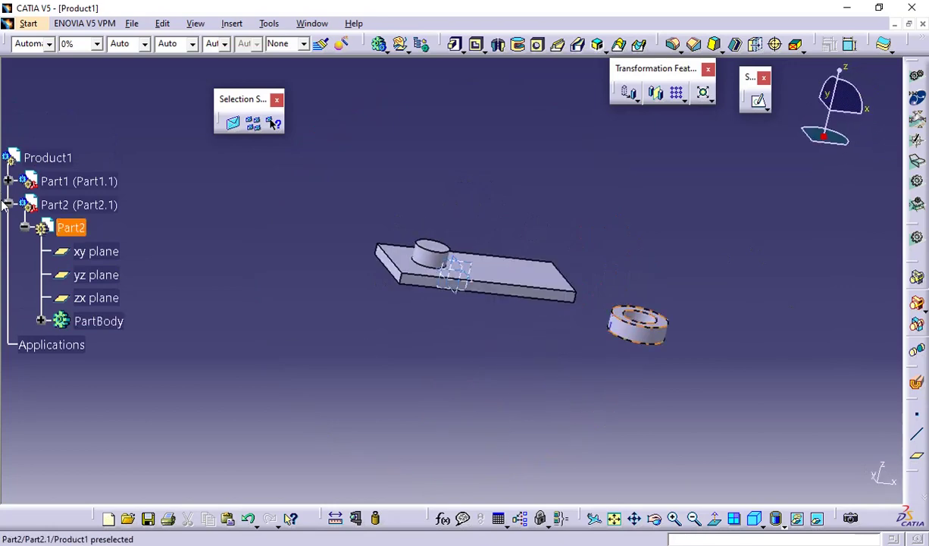
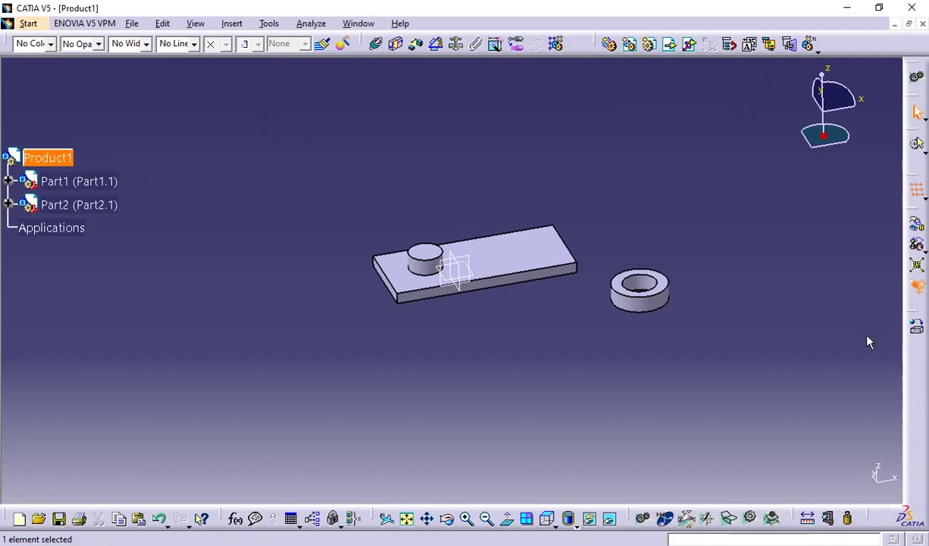
pyautogui.moveTo(723, 347); pyautogui.dragTo(606, 455, button='middle')
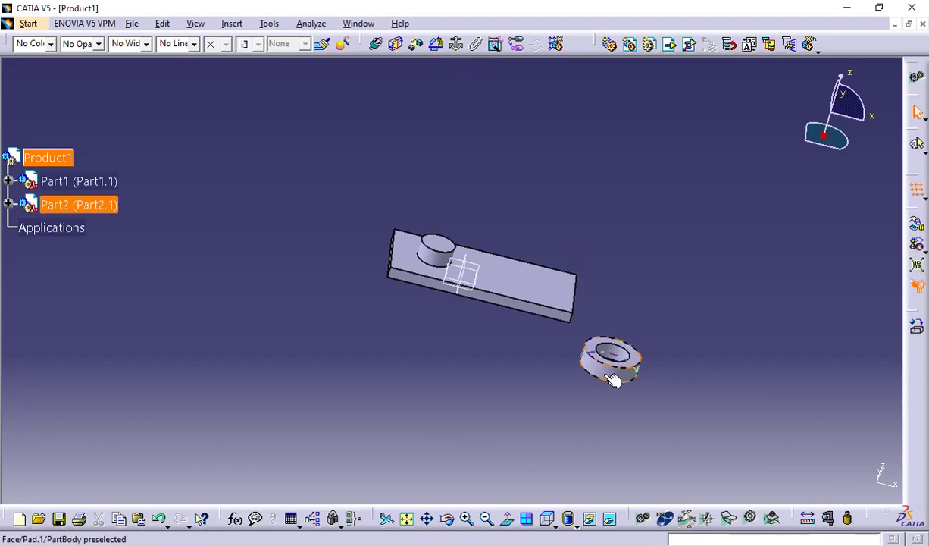
pyautogui.rightClick(824, 142)
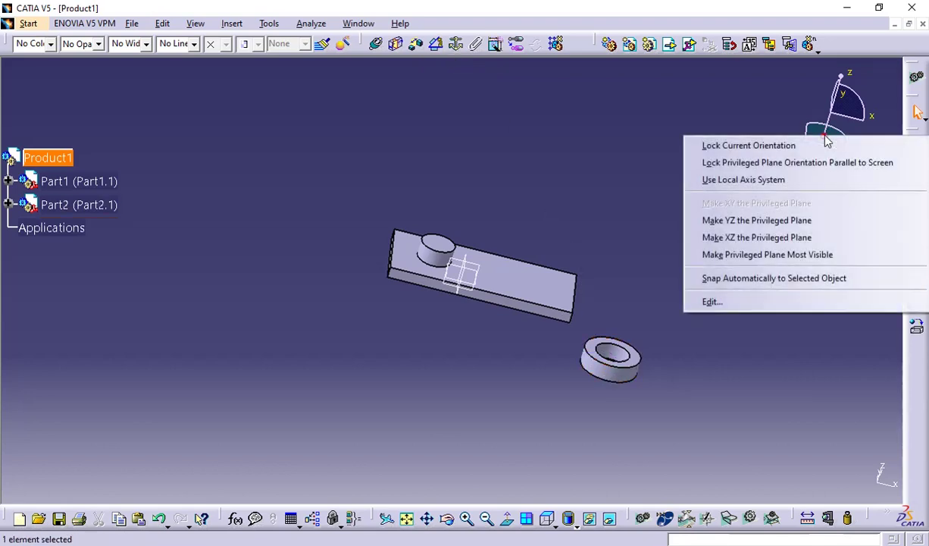
pyautogui.click(781, 280)
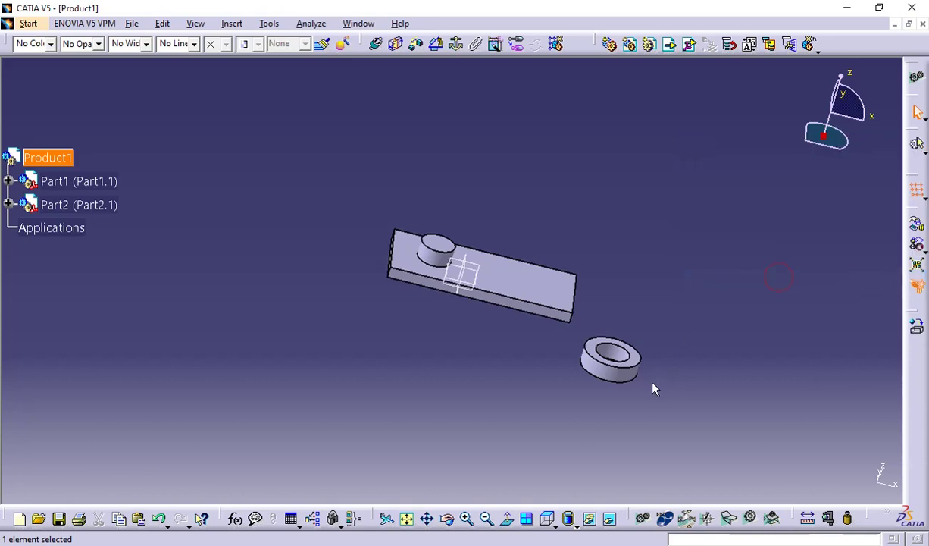
# Step: Move the ring part with the compass close to the plate's long front edge, and detach the compass
pyautogui.click(625, 365)
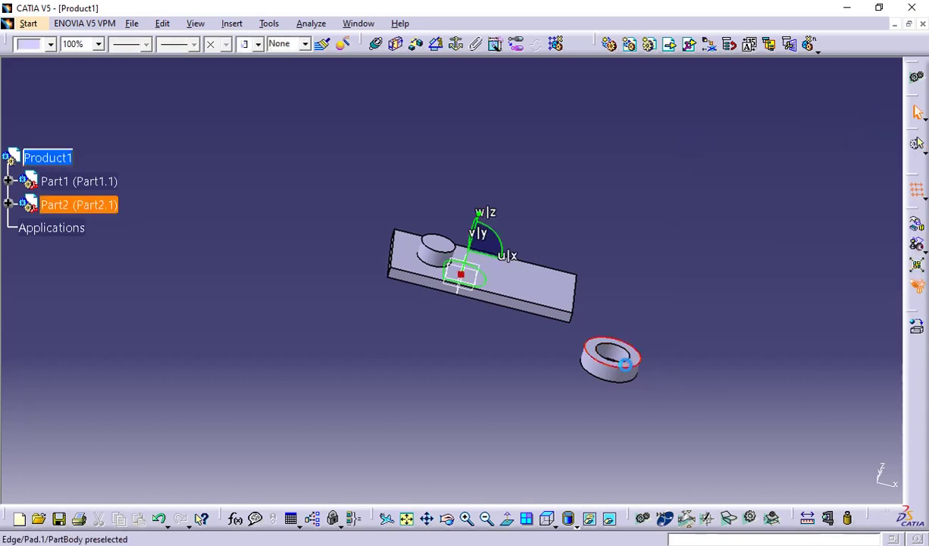
pyautogui.click(624, 365)
pyautogui.moveTo(473, 349); pyautogui.dragTo(510, 363, button='middle')
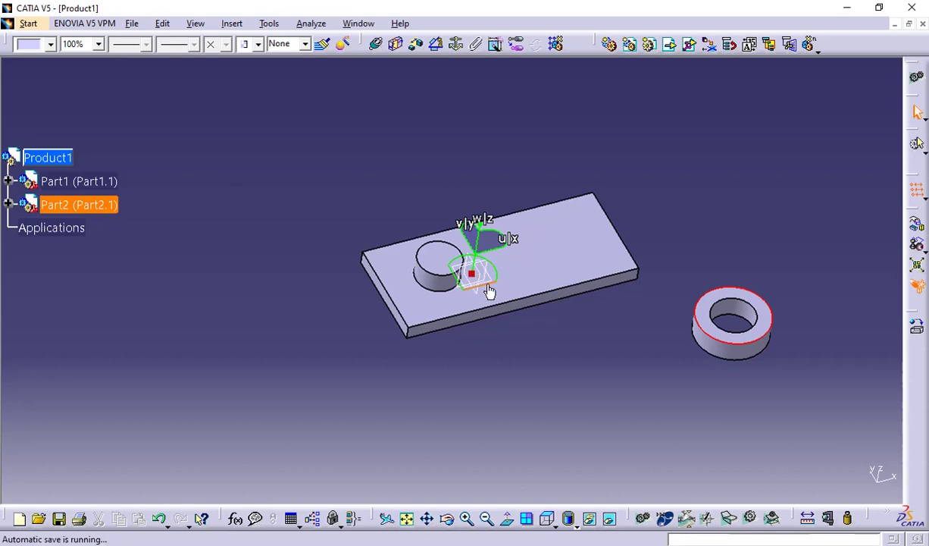
pyautogui.moveTo(489, 292); pyautogui.dragTo(648, 224)
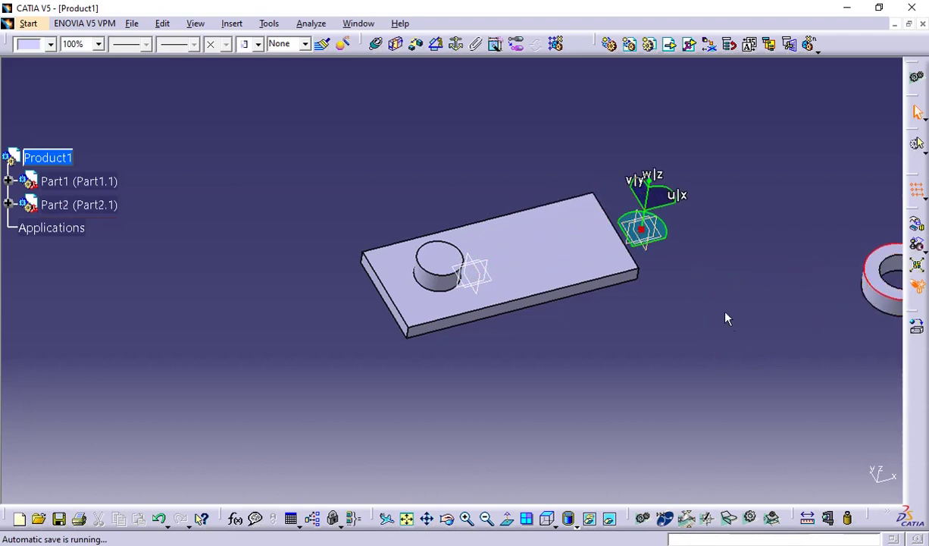
pyautogui.moveTo(726, 315); pyautogui.dragTo(510, 399, button='middle')
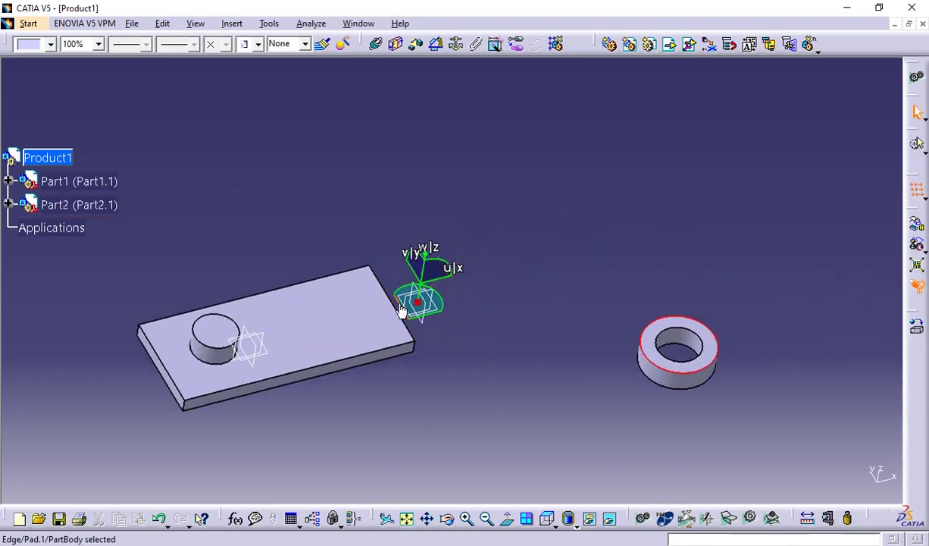
pyautogui.moveTo(390, 298); pyautogui.dragTo(159, 439)
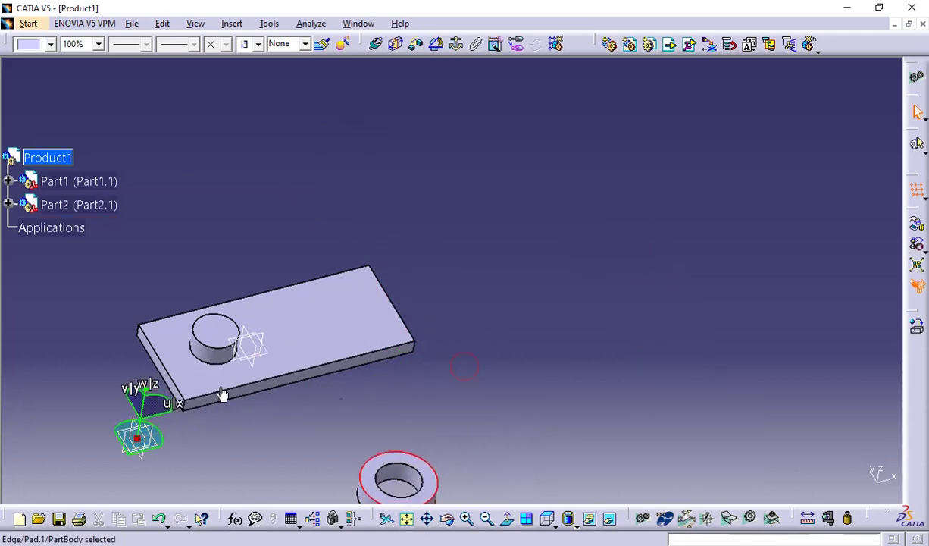
pyautogui.moveTo(166, 423); pyautogui.dragTo(231, 355, button='middle')
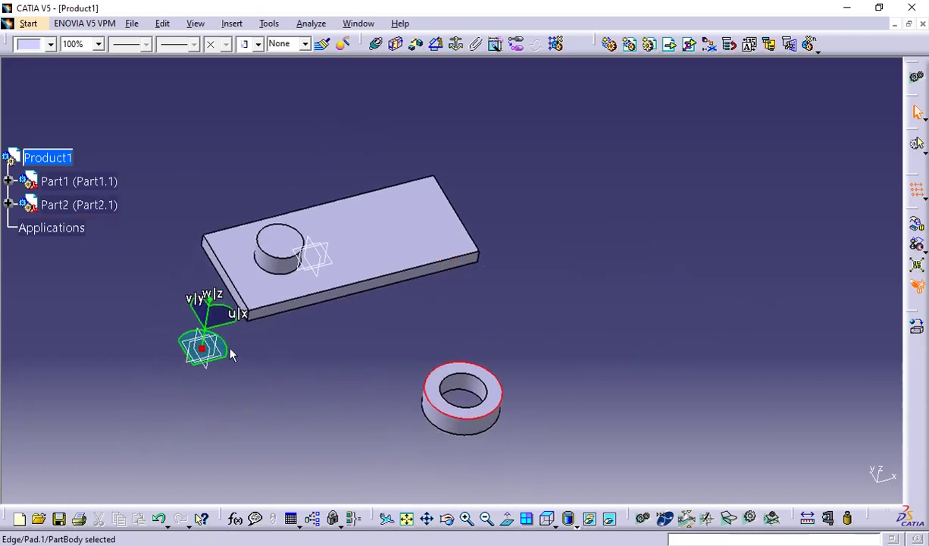
pyautogui.moveTo(185, 355); pyautogui.dragTo(808, 157)
pyautogui.click(177, 365)
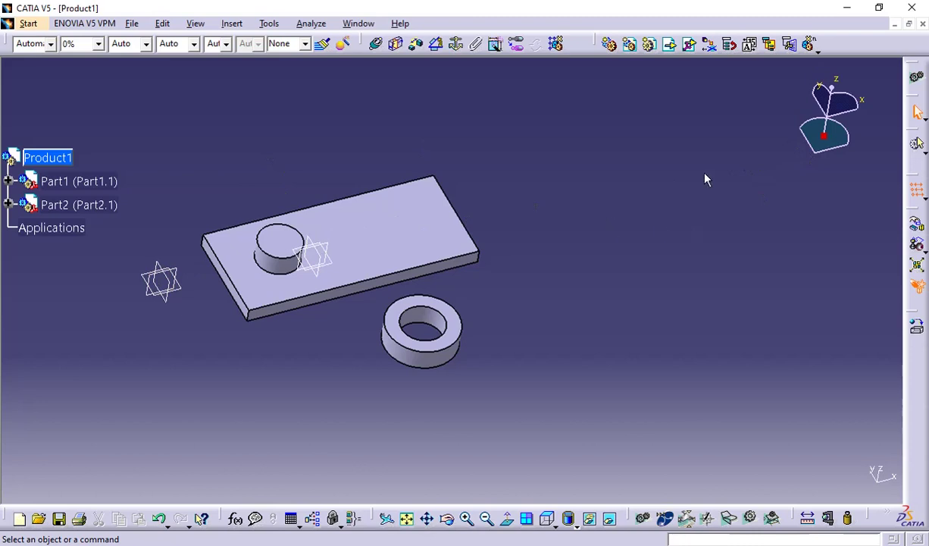
# Step: Detach the compass from the reselected ring and turn off its automatic snapping to the selected object
pyautogui.click(453, 347)
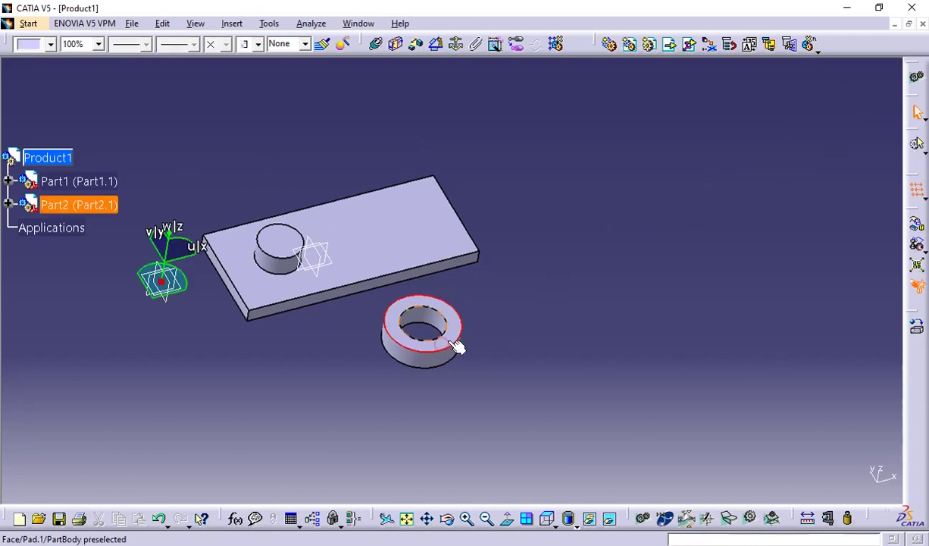
pyautogui.moveTo(164, 282); pyautogui.dragTo(916, 144)
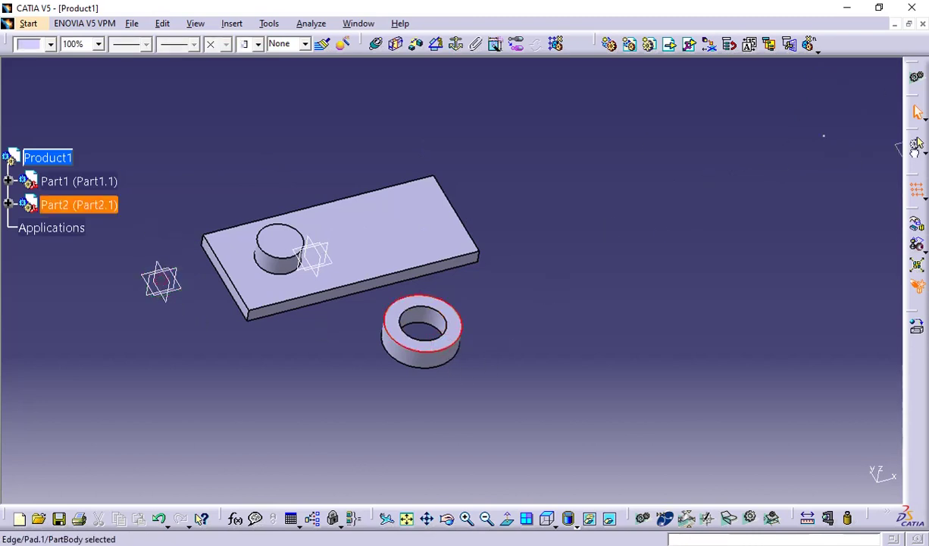
pyautogui.rightClick(827, 157)
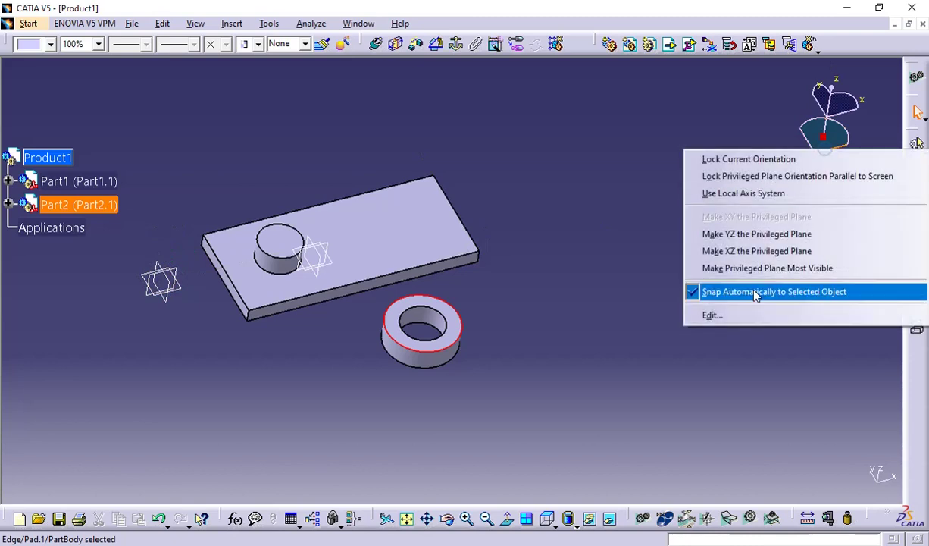
pyautogui.click(708, 292)
pyautogui.click(643, 316)
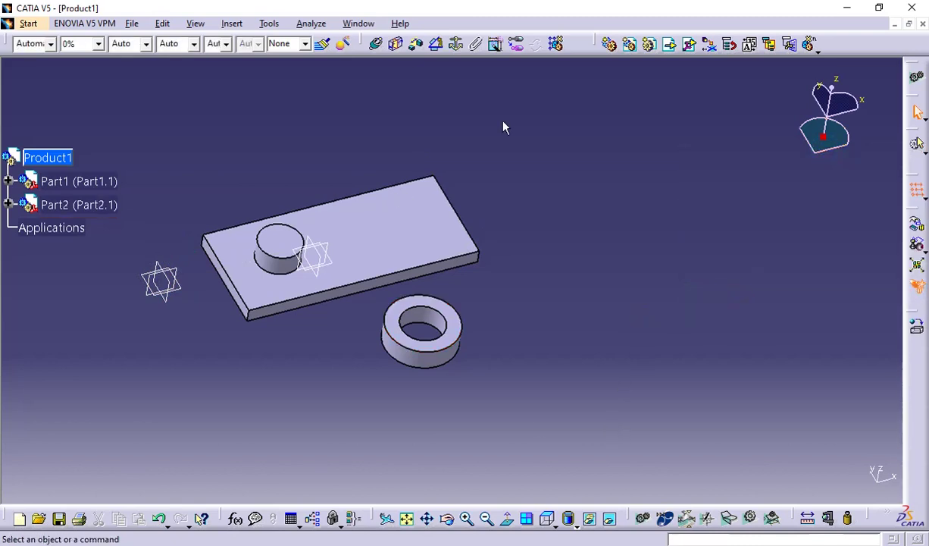
# Step: Apply a Fix constraint to the ring part and clear the selection
pyautogui.click(458, 45)
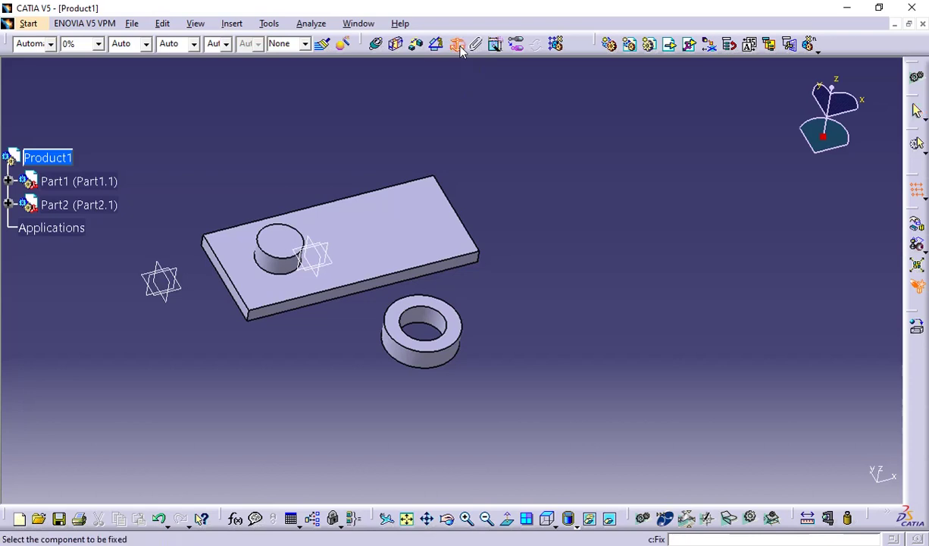
pyautogui.click(463, 326)
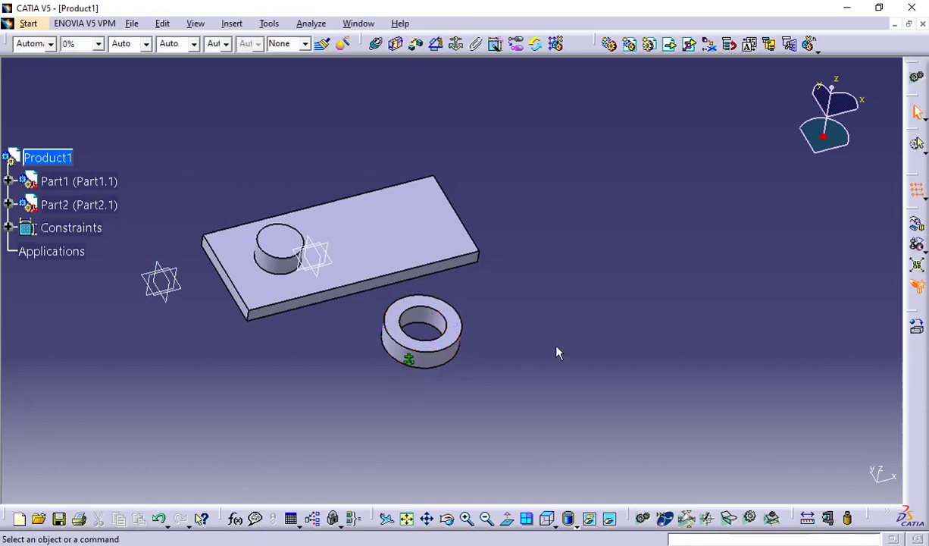
pyautogui.click(445, 331)
pyautogui.click(520, 322)
# Step: Turn on automatic compass snapping, try to move the fixed ring with the compass, and detach the compass
pyautogui.rightClick(830, 140)
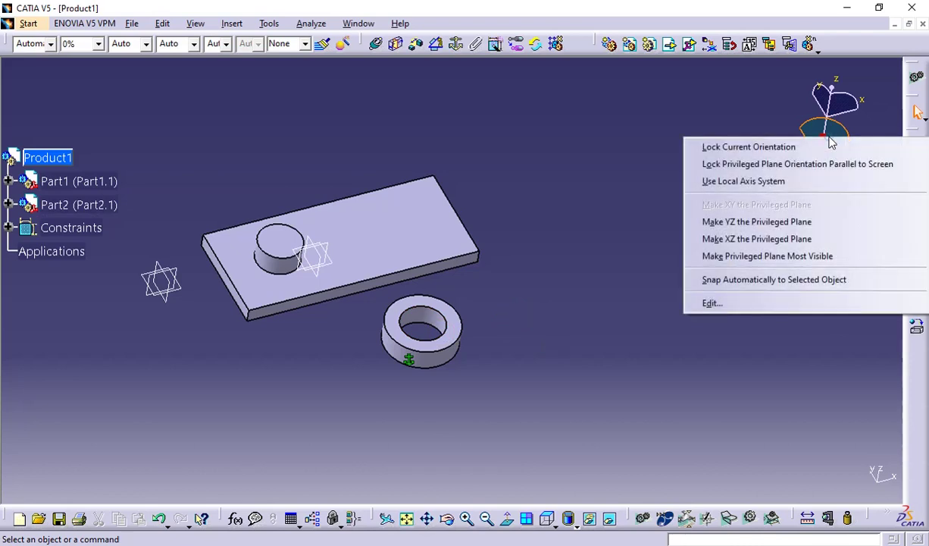
pyautogui.click(773, 279)
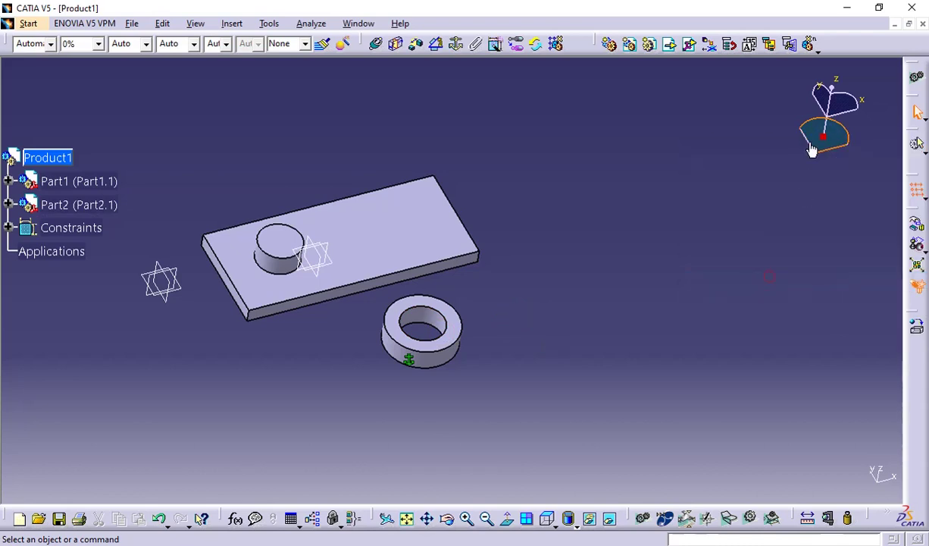
pyautogui.click(454, 359)
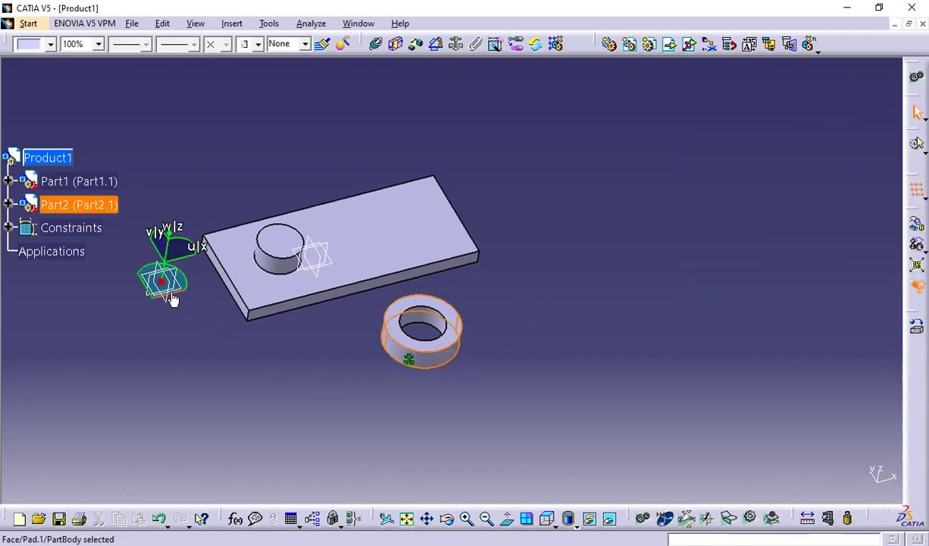
pyautogui.moveTo(173, 300); pyautogui.dragTo(195, 323)
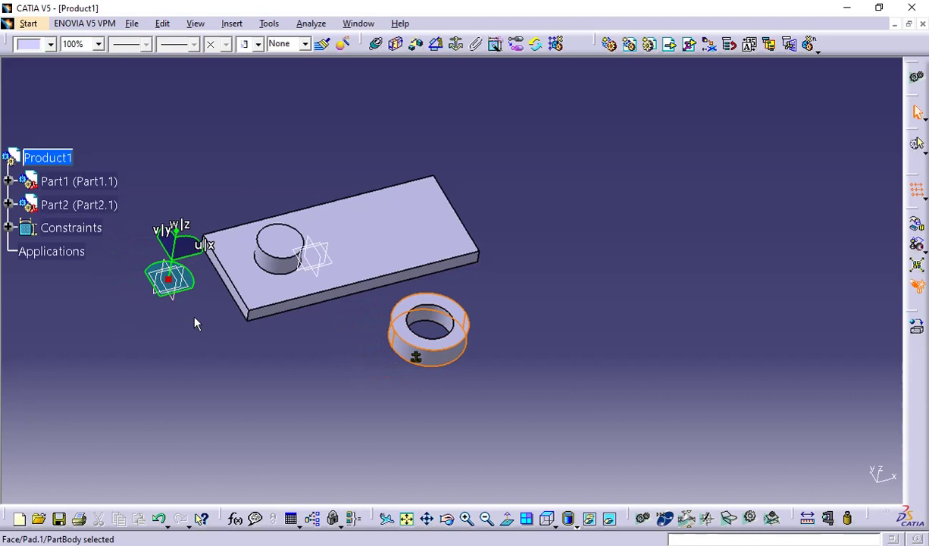
pyautogui.click(670, 255)
pyautogui.moveTo(169, 279); pyautogui.dragTo(824, 137)
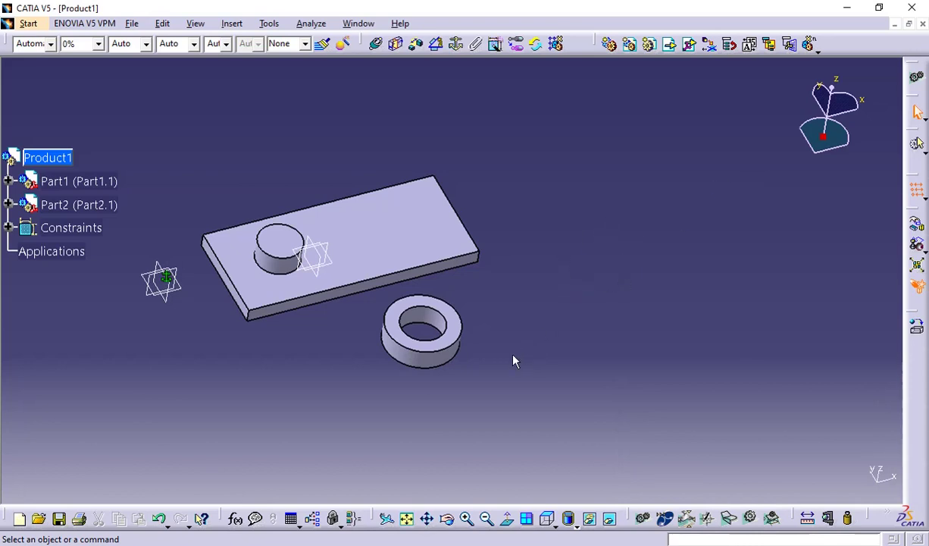
pyautogui.click(529, 298)
# Step: Create a coincidence constraint between the axis of the ring's hole and the axis of the plate's cylindrical boss
pyautogui.click(376, 47)
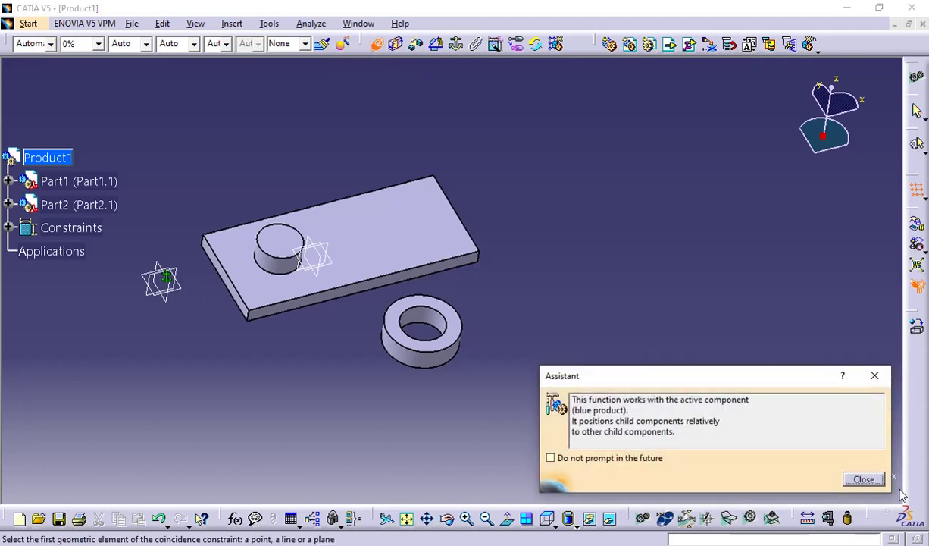
pyautogui.click(864, 479)
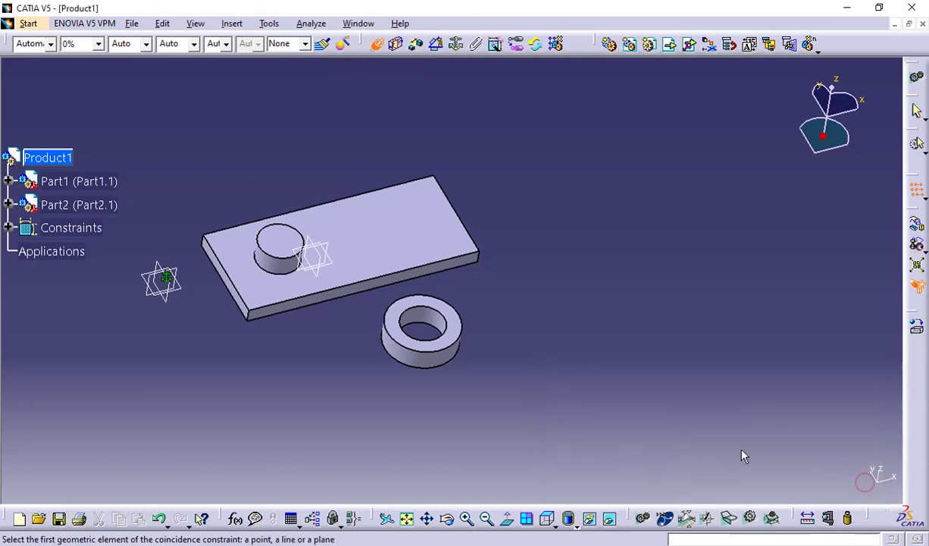
pyautogui.click(429, 322)
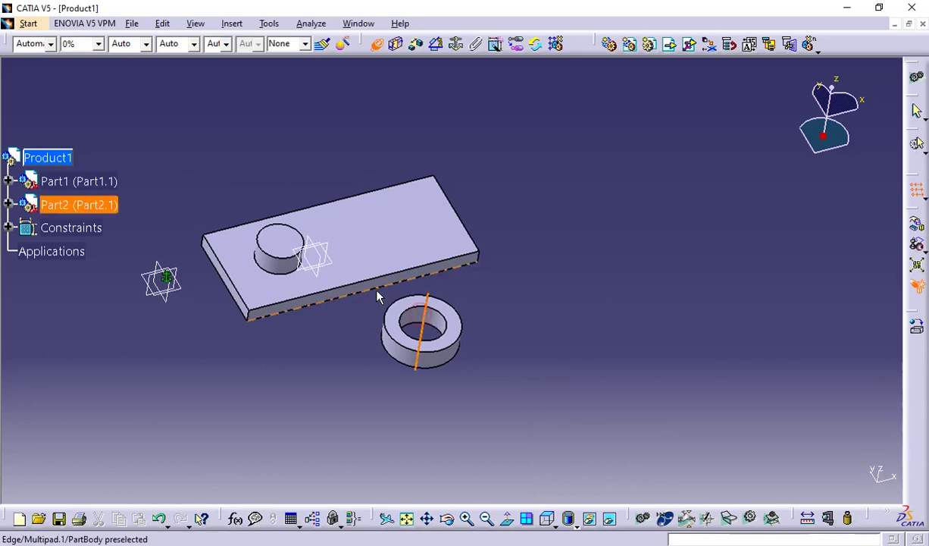
pyautogui.click(280, 271)
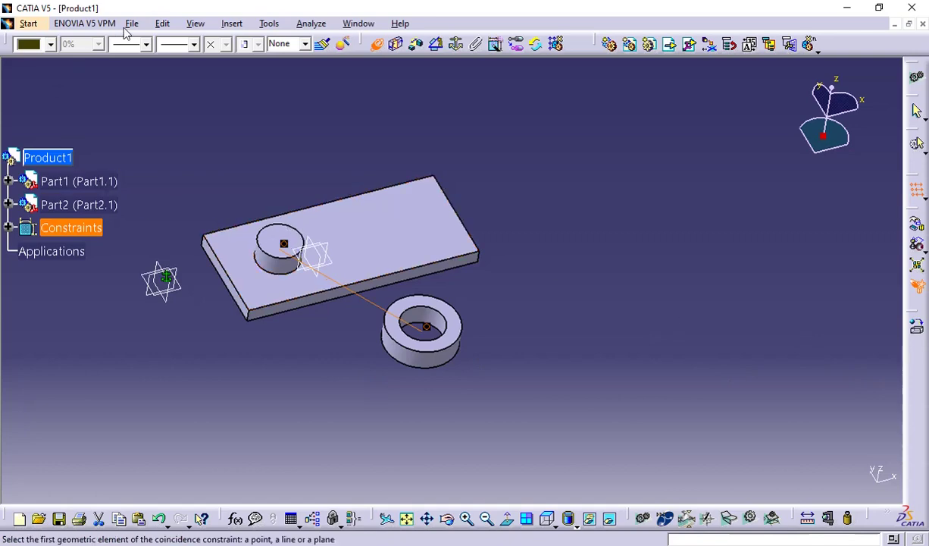
# Step: Update the assembly to apply the coincidence between the ring and boss axes, and leave the coincidence command
pyautogui.click(161, 25)
pyautogui.moveTo(191, 26)
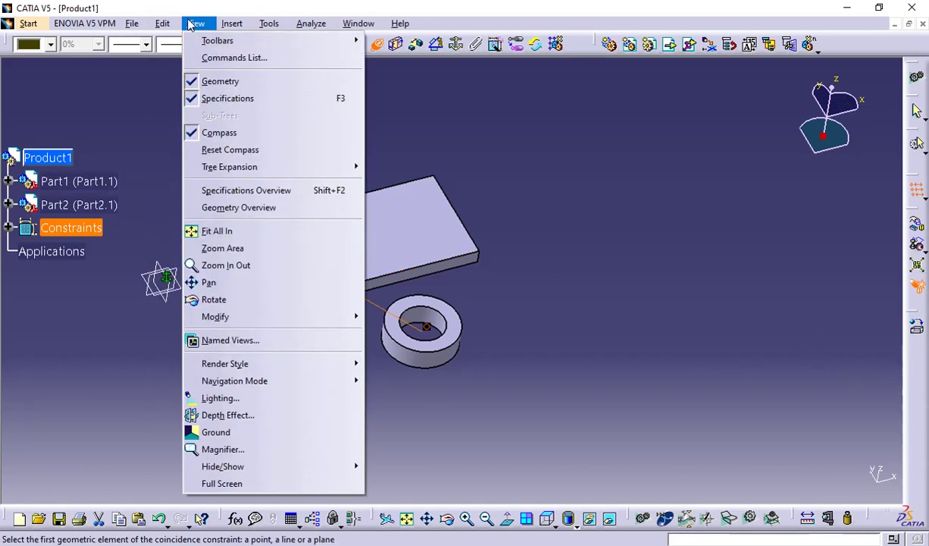
pyautogui.moveTo(226, 25)
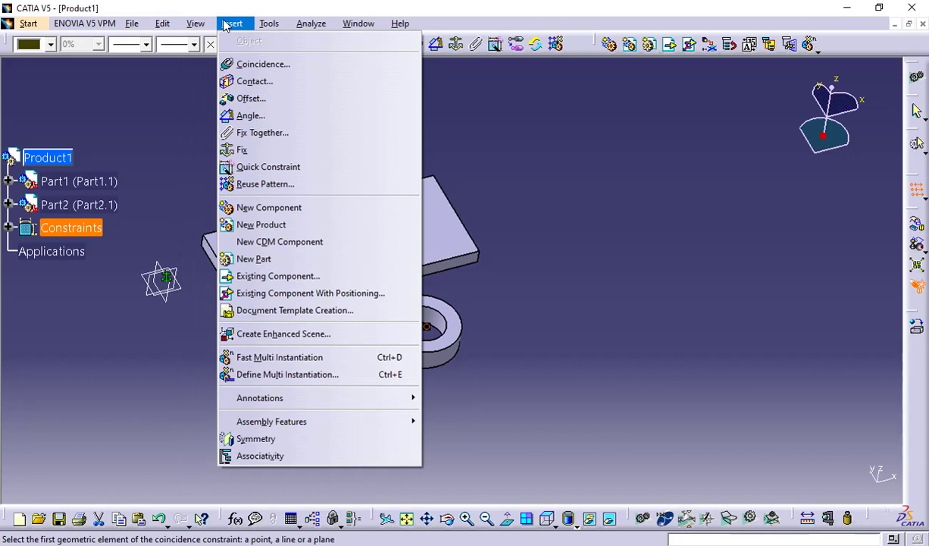
pyautogui.moveTo(268, 25)
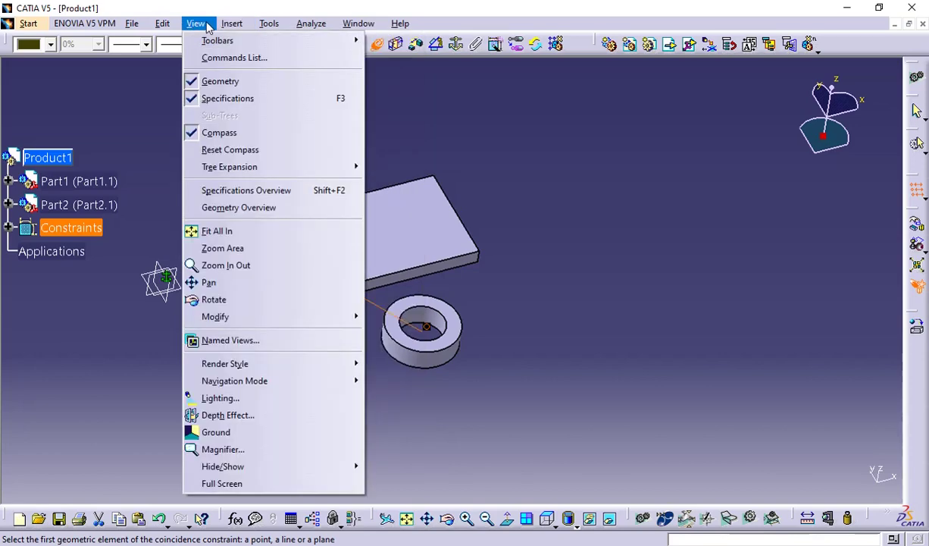
pyautogui.moveTo(159, 27)
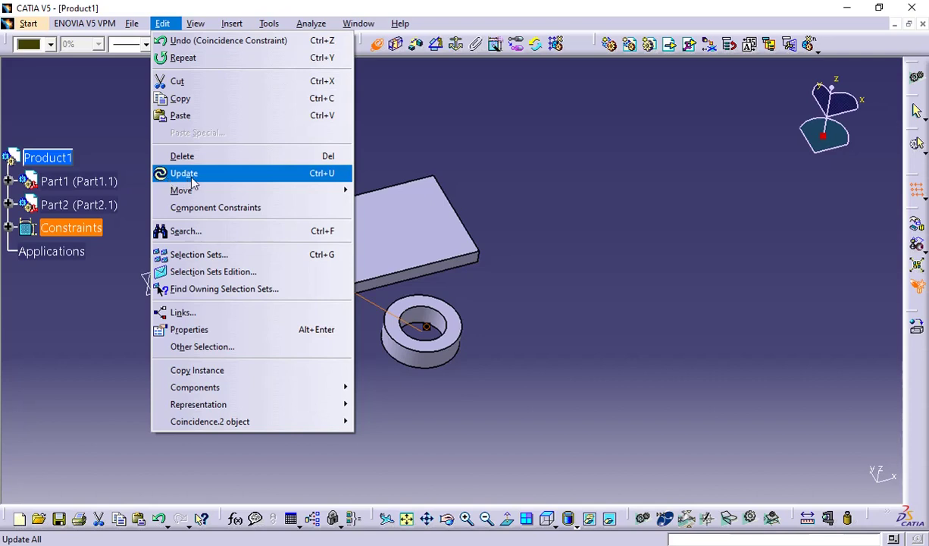
pyautogui.click(327, 174)
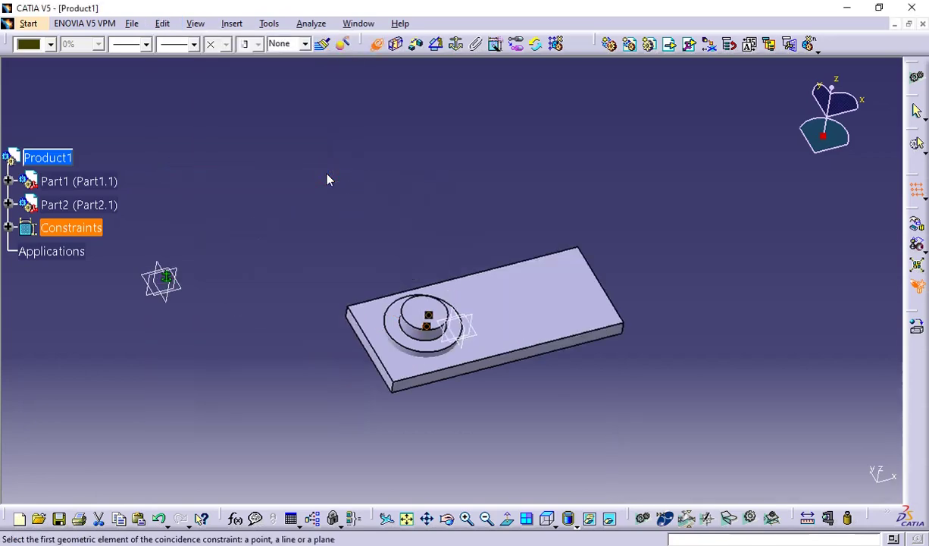
pyautogui.moveTo(492, 244); pyautogui.dragTo(380, 212, button='middle')
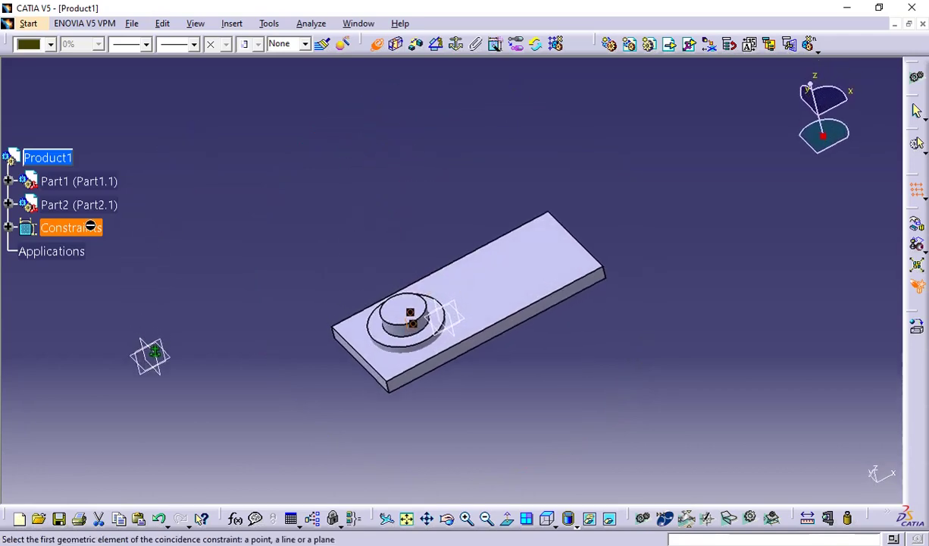
pyautogui.click(376, 43)
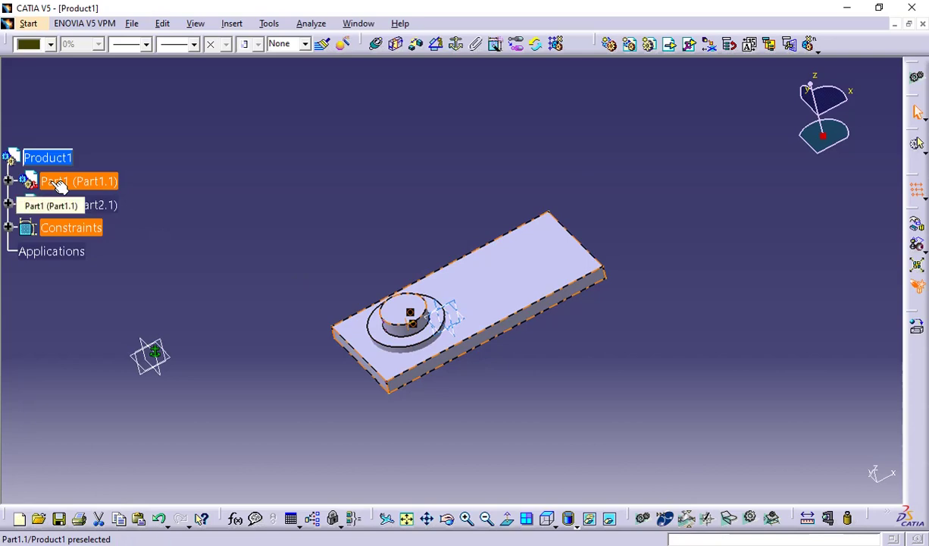
# Step: Undo the assembly update that aligned the plate's boss with the ring
pyautogui.moveTo(464, 388); pyautogui.dragTo(556, 263, button='middle')
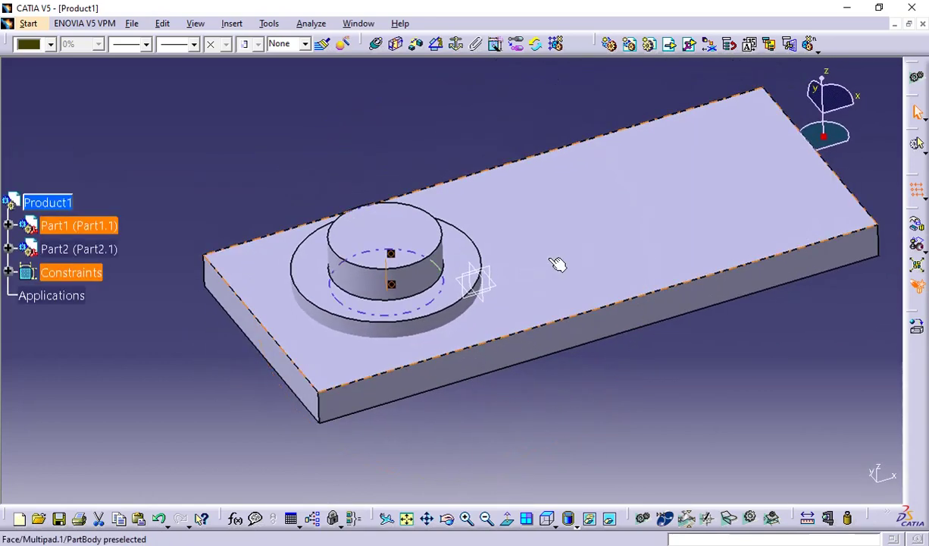
pyautogui.click(99, 254)
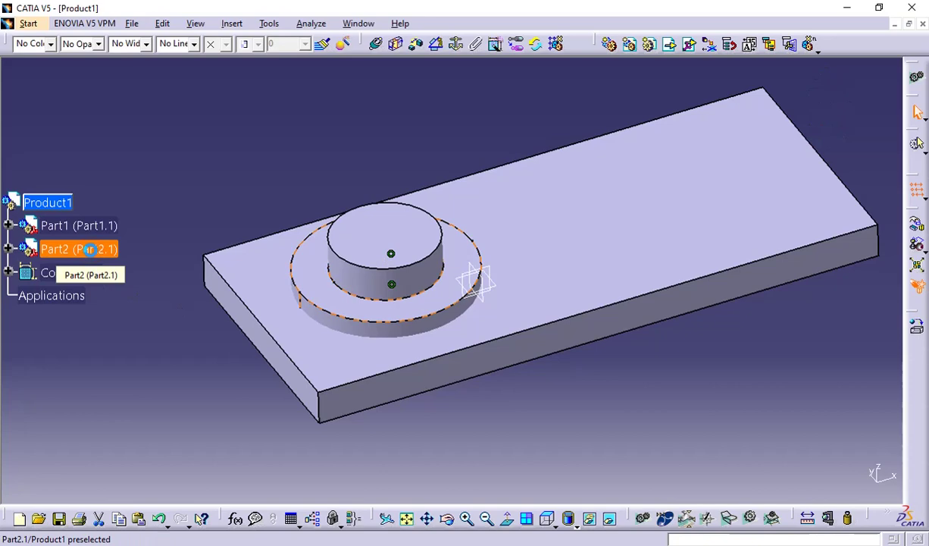
pyautogui.hotkey('ctrl', 'z')
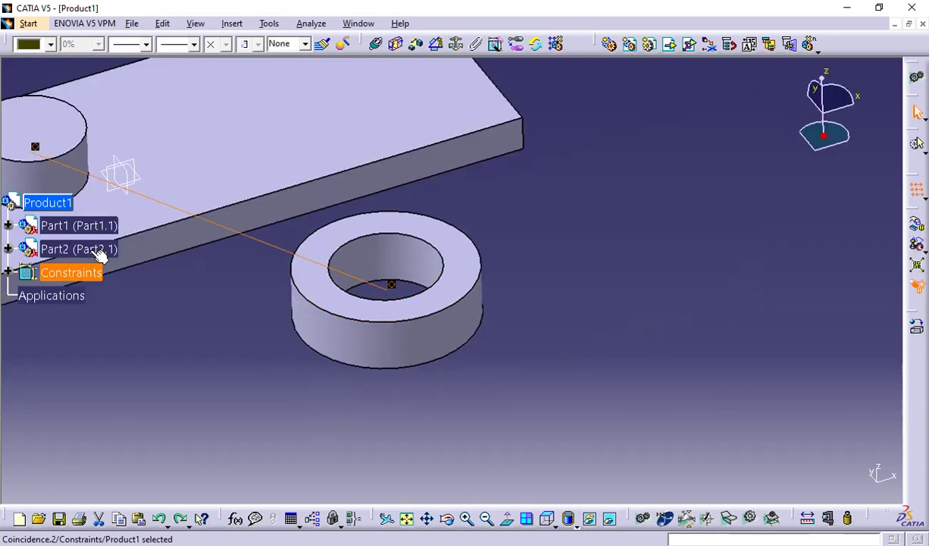
# Step: Clear the selection of the coincidence constraint and update the assembly to align the plate's boss with the fixed ring
pyautogui.moveTo(163, 364); pyautogui.dragTo(514, 377, button='middle')
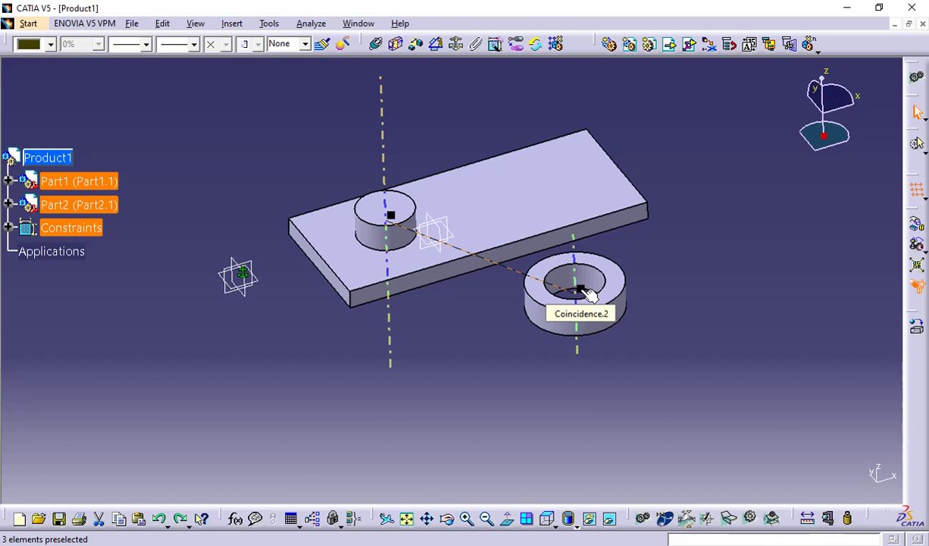
pyautogui.click(585, 291)
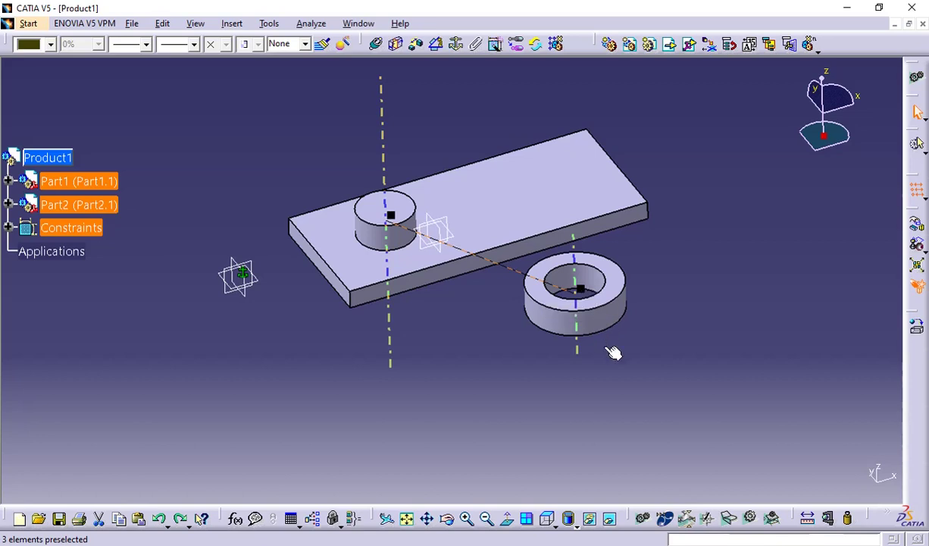
pyautogui.click(607, 355)
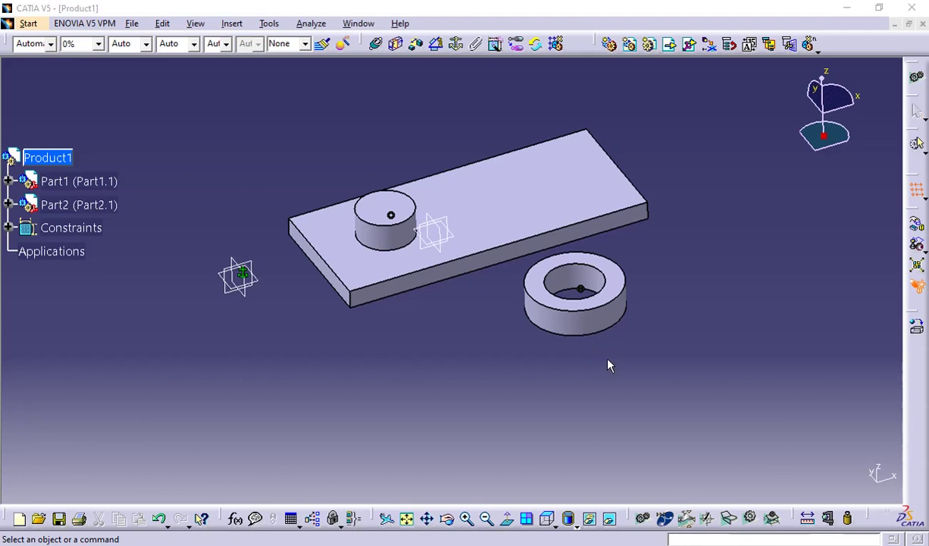
pyautogui.hotkey('ctrl', 'u')
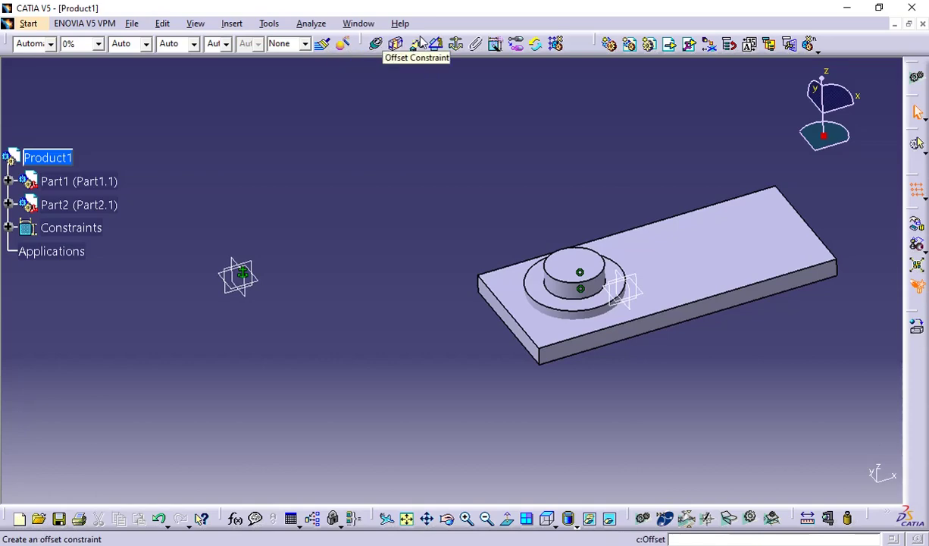
# Step: Create a contact constraint between the underside of the ring and the top face of the plate
pyautogui.moveTo(521, 336); pyautogui.dragTo(504, 307, button='middle')
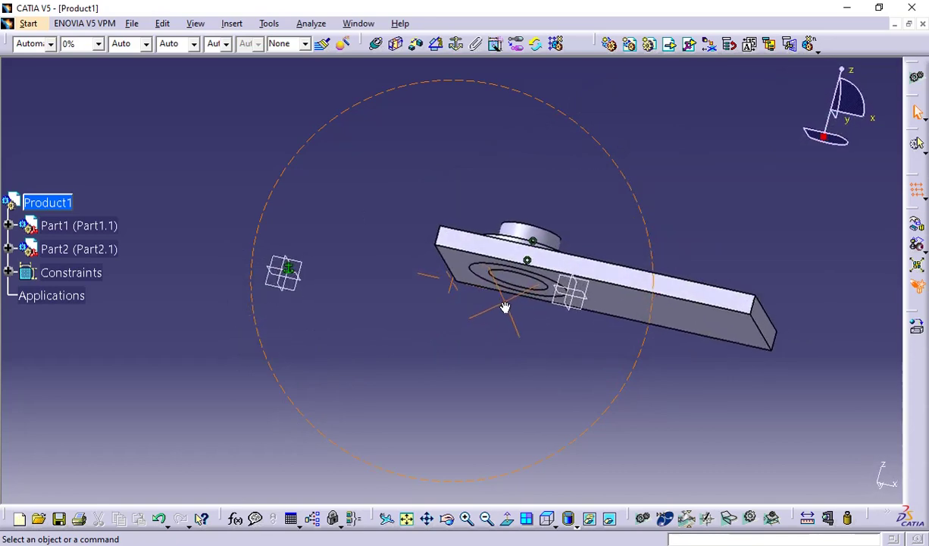
pyautogui.click(395, 44)
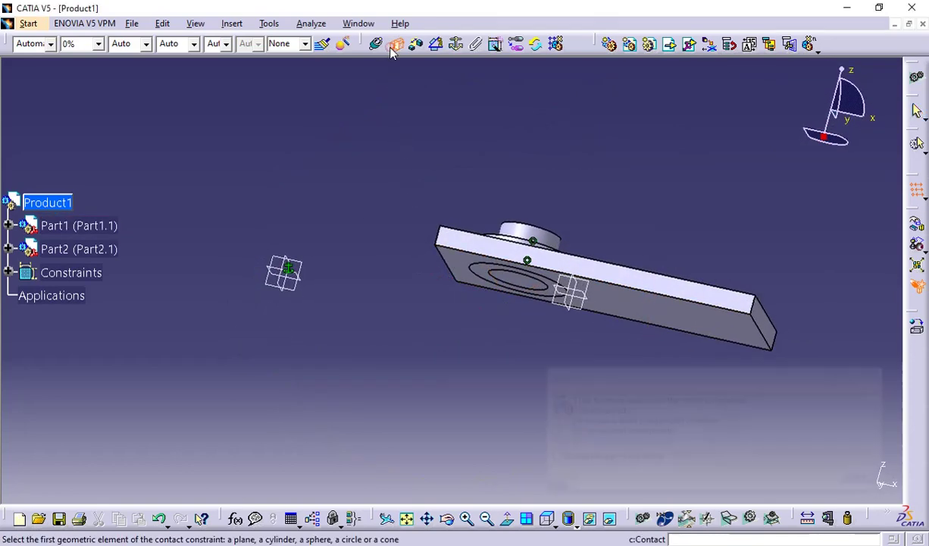
pyautogui.click(863, 479)
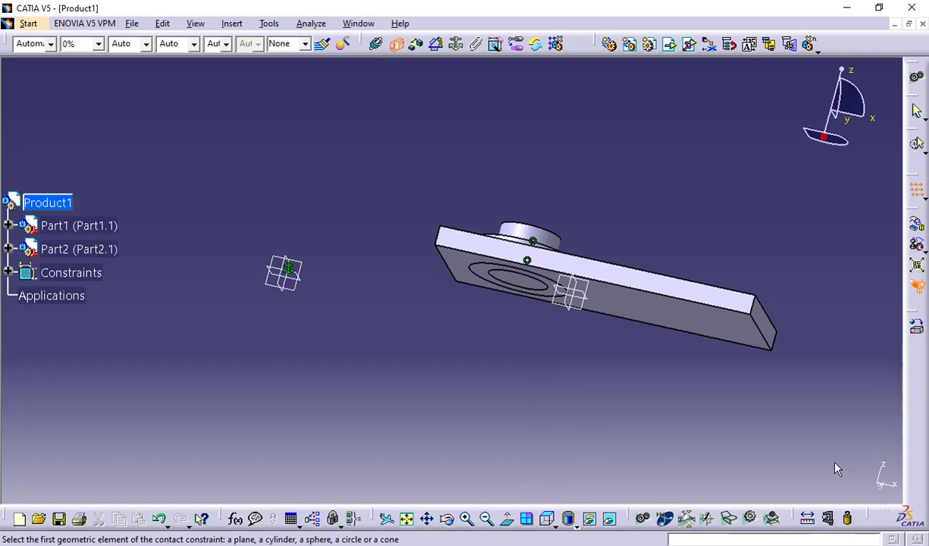
pyautogui.moveTo(529, 154); pyautogui.dragTo(493, 166, button='middle')
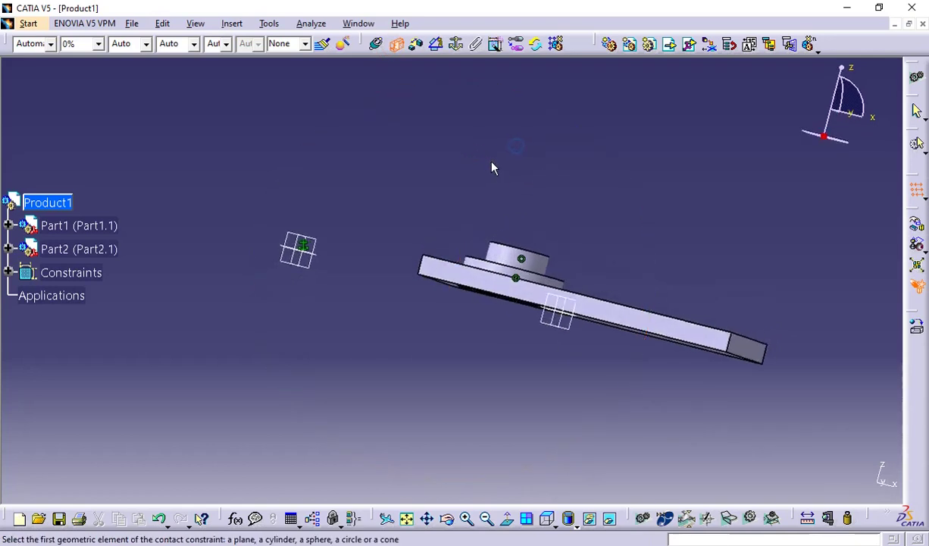
pyautogui.rightClick(495, 290)
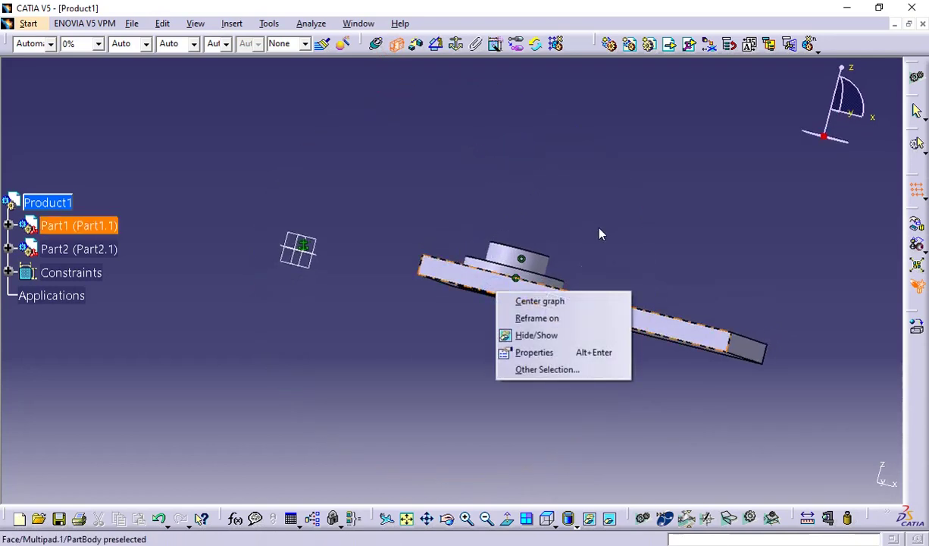
pyautogui.click(469, 307)
pyautogui.moveTo(471, 334); pyautogui.dragTo(544, 158, button='middle')
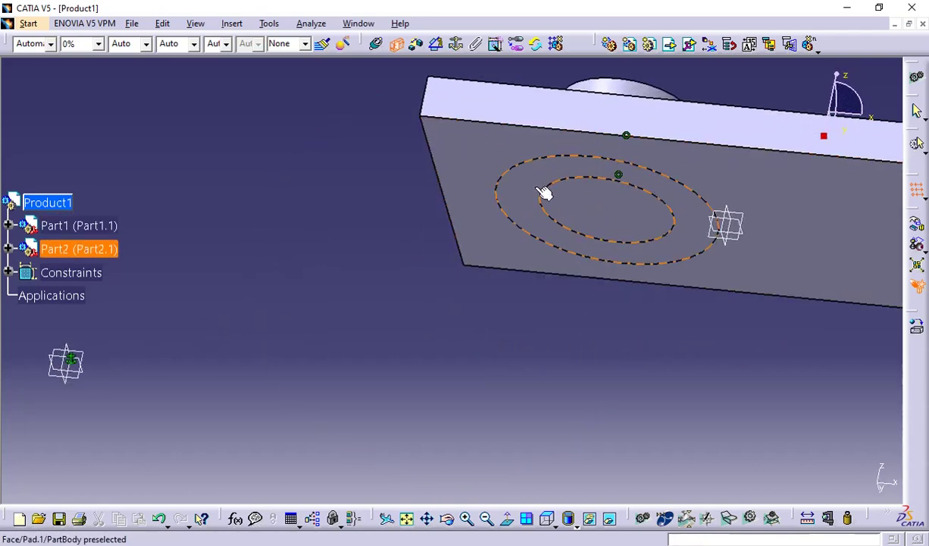
pyautogui.click(543, 189)
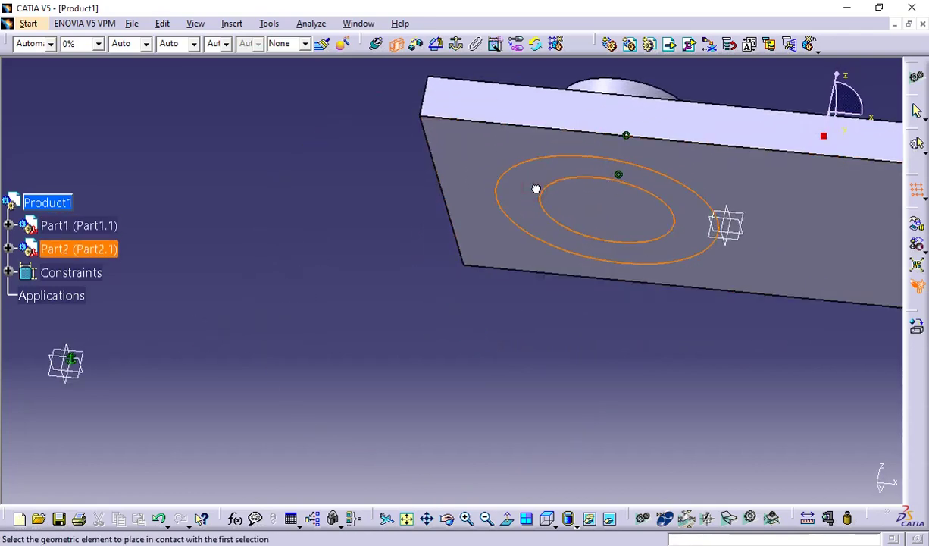
pyautogui.moveTo(693, 147); pyautogui.dragTo(446, 228, button='middle')
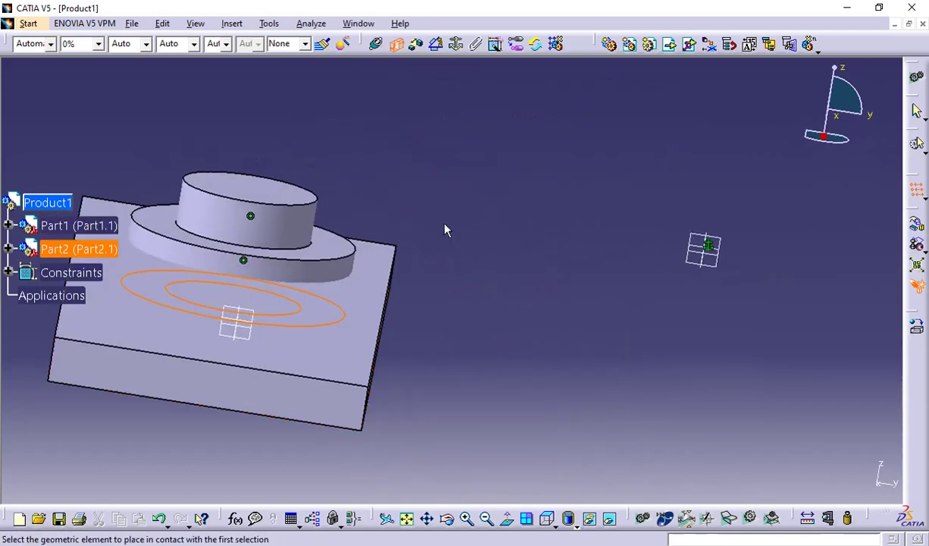
pyautogui.click(370, 298)
pyautogui.moveTo(457, 366); pyautogui.dragTo(581, 357, button='middle')
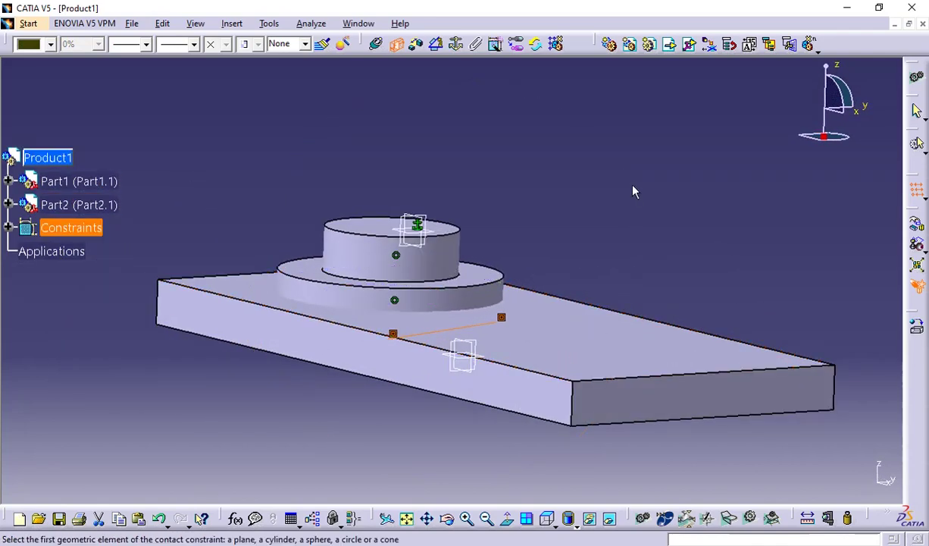
# Step: Update the assembly to seat the ring on the plate, end the contact command and clear the selection
pyautogui.hotkey('ctrl', 'u')
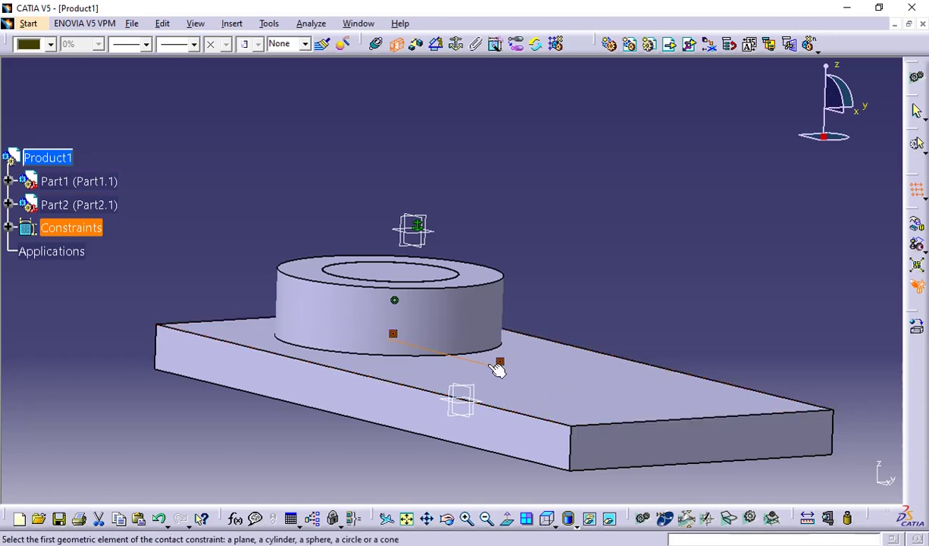
pyautogui.moveTo(497, 369); pyautogui.dragTo(582, 383, button='middle')
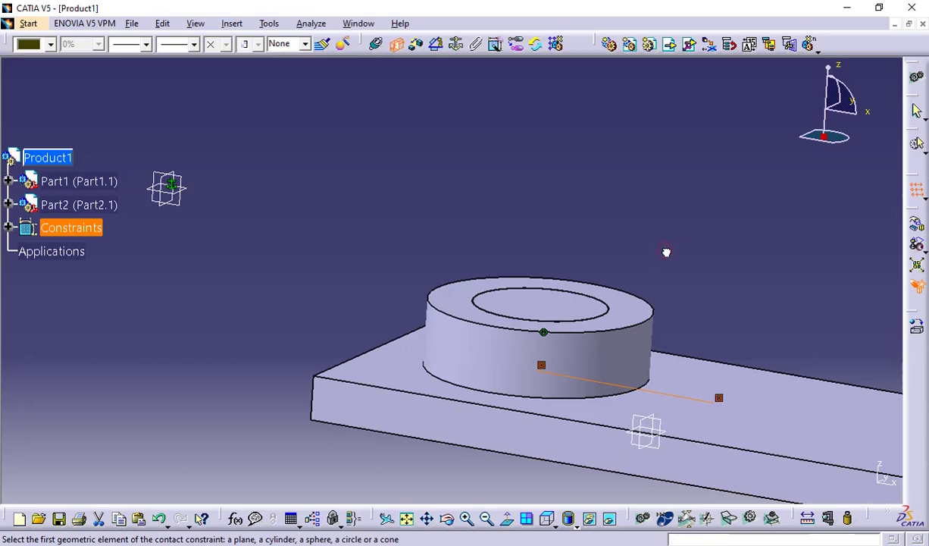
pyautogui.moveTo(667, 198); pyautogui.dragTo(570, 243, button='middle')
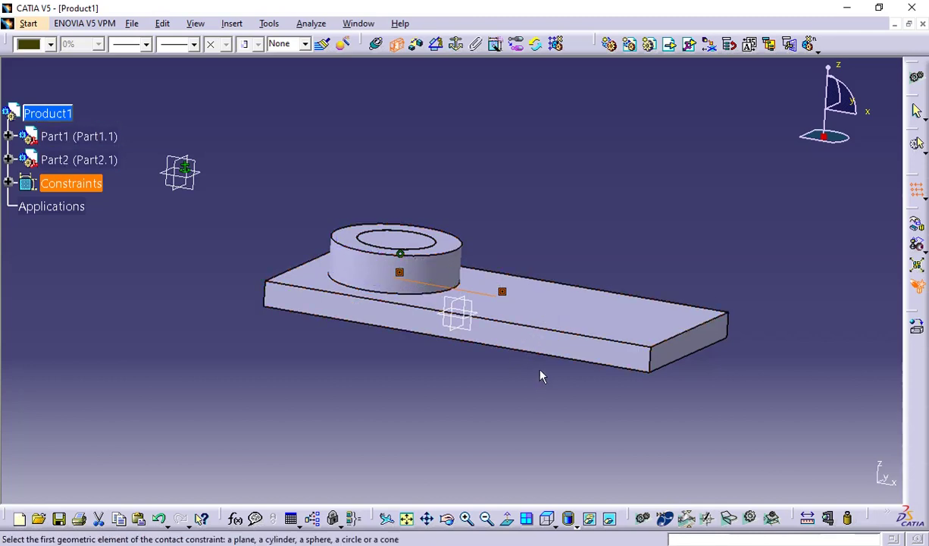
pyautogui.moveTo(469, 400); pyautogui.dragTo(535, 406, button='middle')
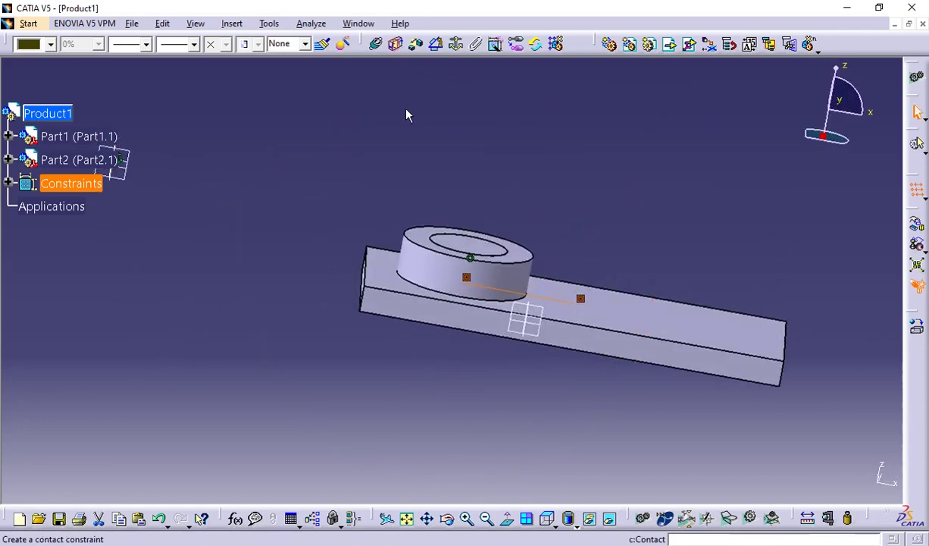
pyautogui.click(631, 313)
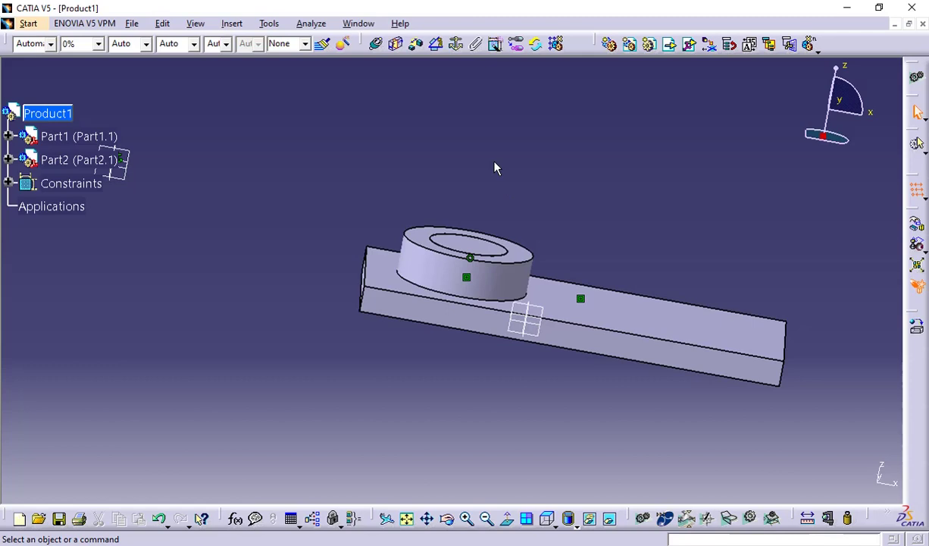
# Step: Add another contact constraint between the ring's top face and the plate's top face, and update the assembly
pyautogui.click(399, 50)
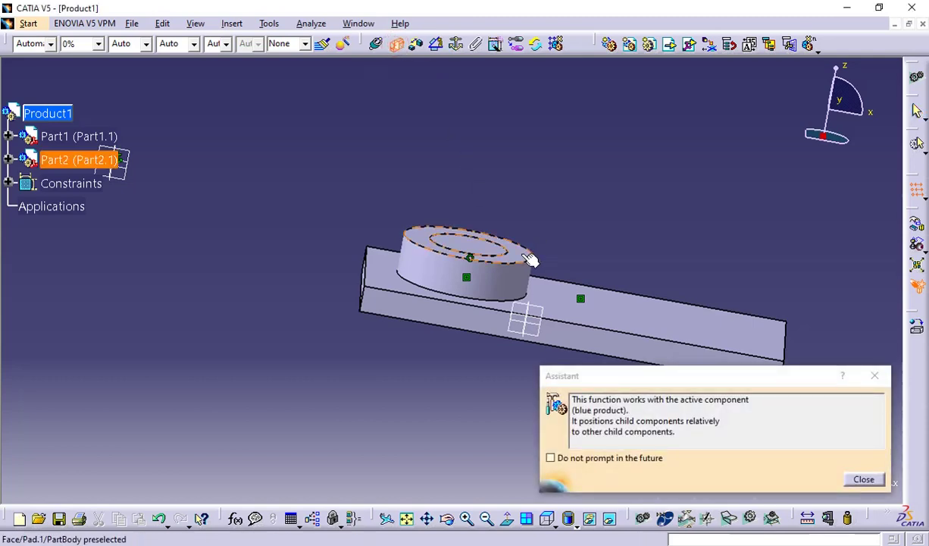
pyautogui.click(531, 260)
pyautogui.moveTo(679, 208); pyautogui.dragTo(499, 131, button='middle')
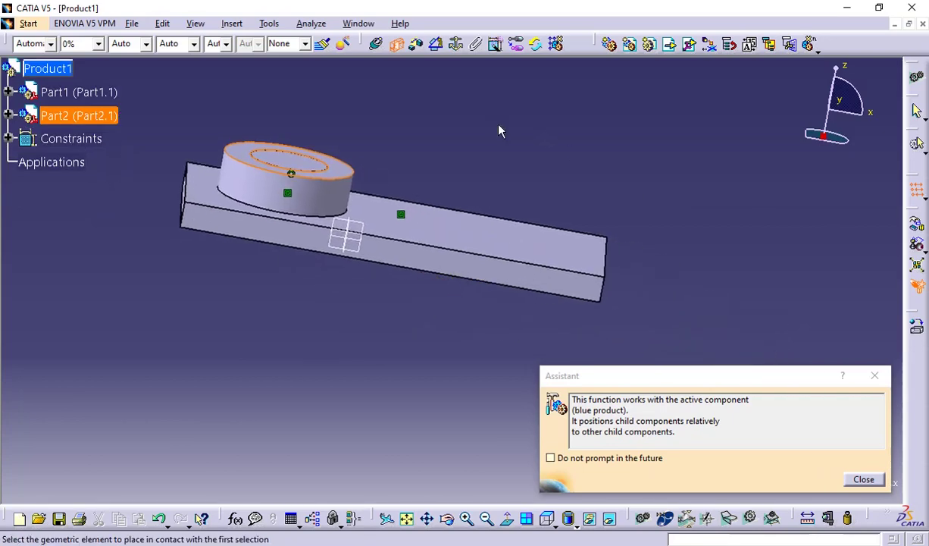
pyautogui.click(555, 254)
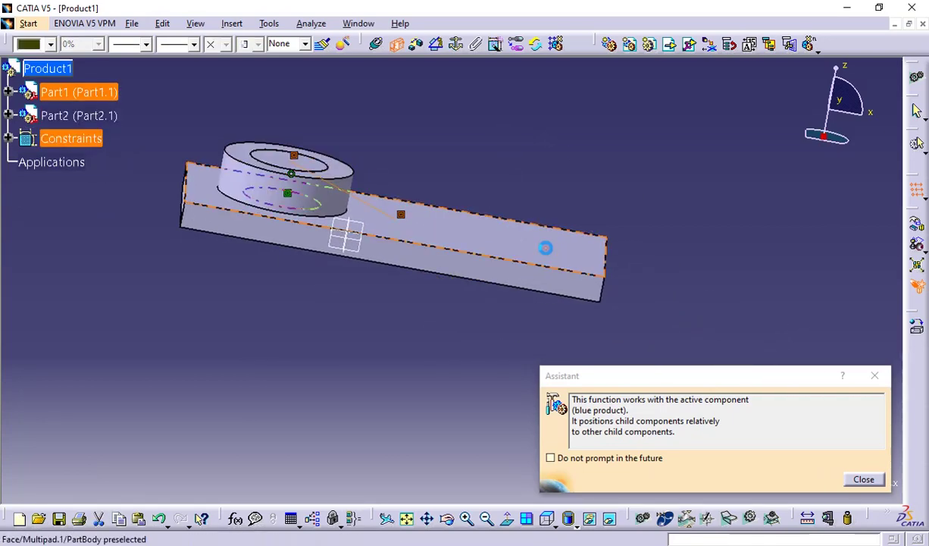
pyautogui.click(864, 478)
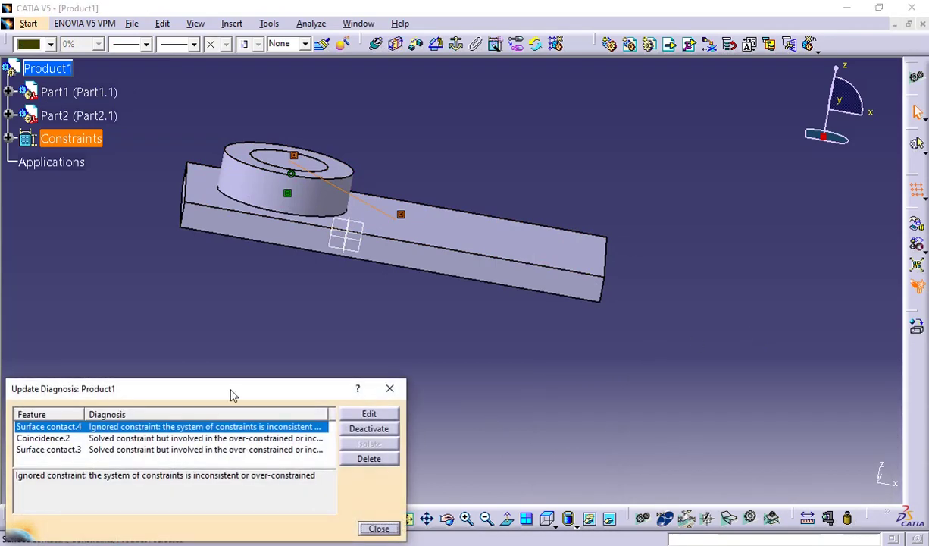
pyautogui.moveTo(235, 392); pyautogui.dragTo(280, 364)
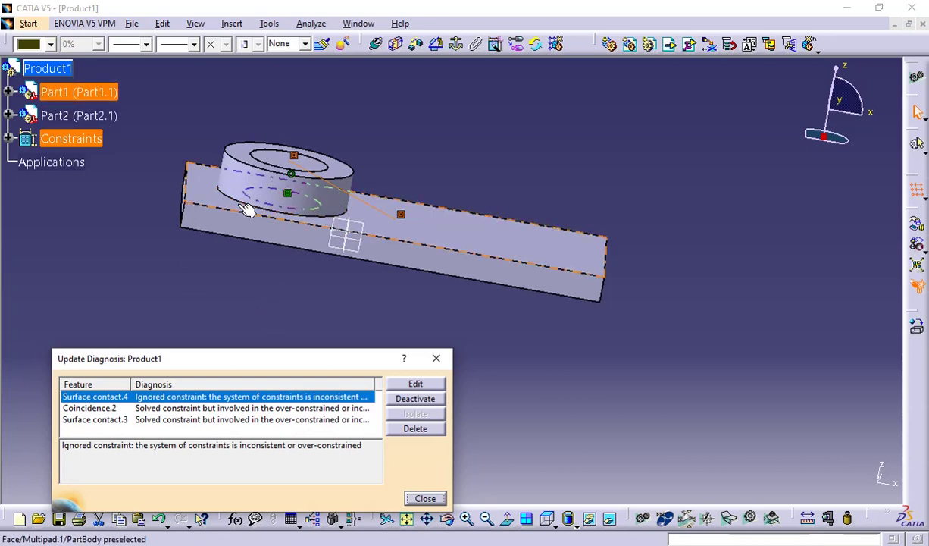
pyautogui.click(632, 297)
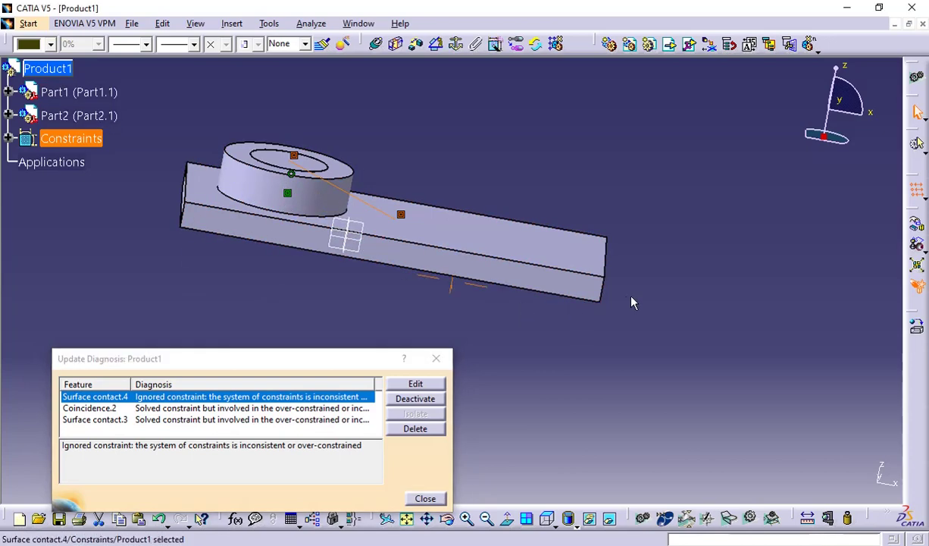
pyautogui.moveTo(632, 301); pyautogui.dragTo(488, 313, button='middle')
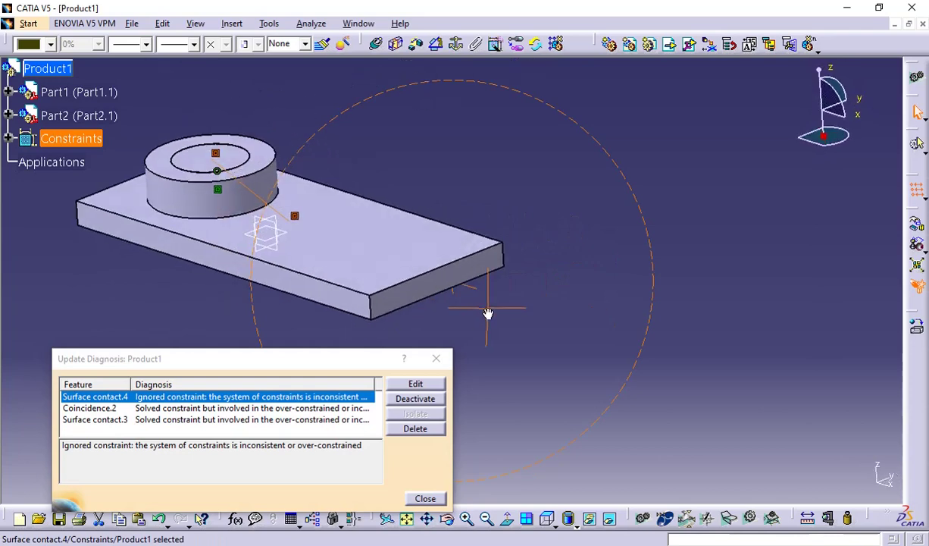
# Step: Delete the earlier contact constraint, between the ring's underside and the plate's top face, from the update diagnosis
pyautogui.moveTo(473, 197); pyautogui.dragTo(606, 201, button='middle')
pyautogui.moveTo(326, 240); pyautogui.dragTo(326, 280, button='middle')
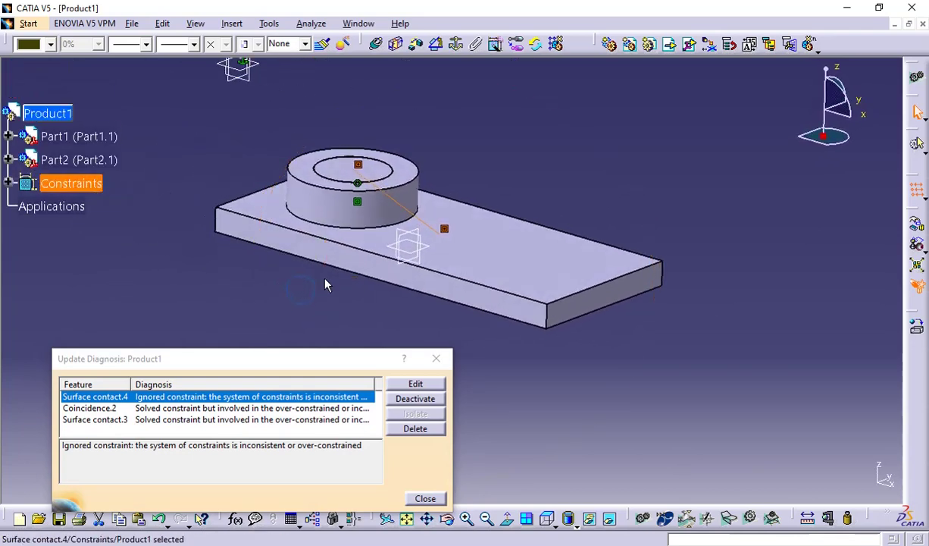
pyautogui.click(445, 231)
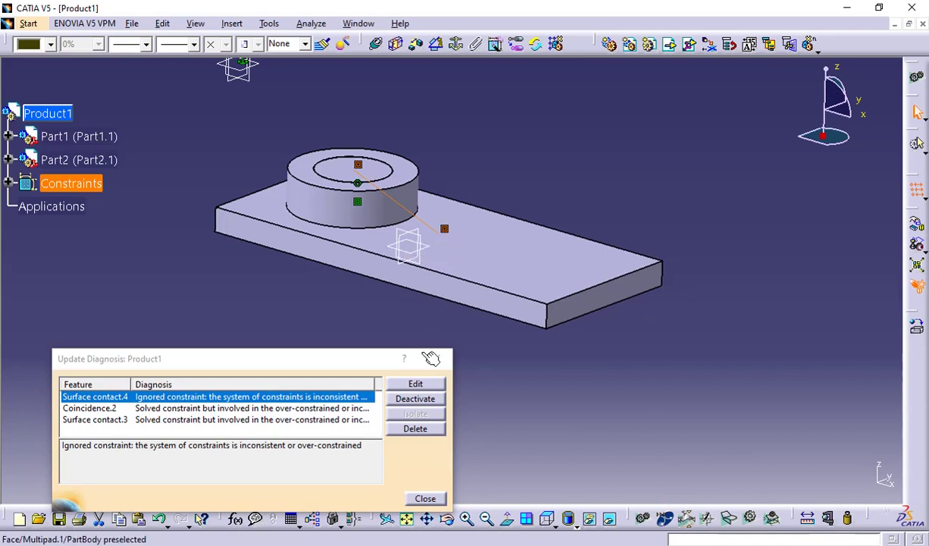
pyautogui.click(290, 419)
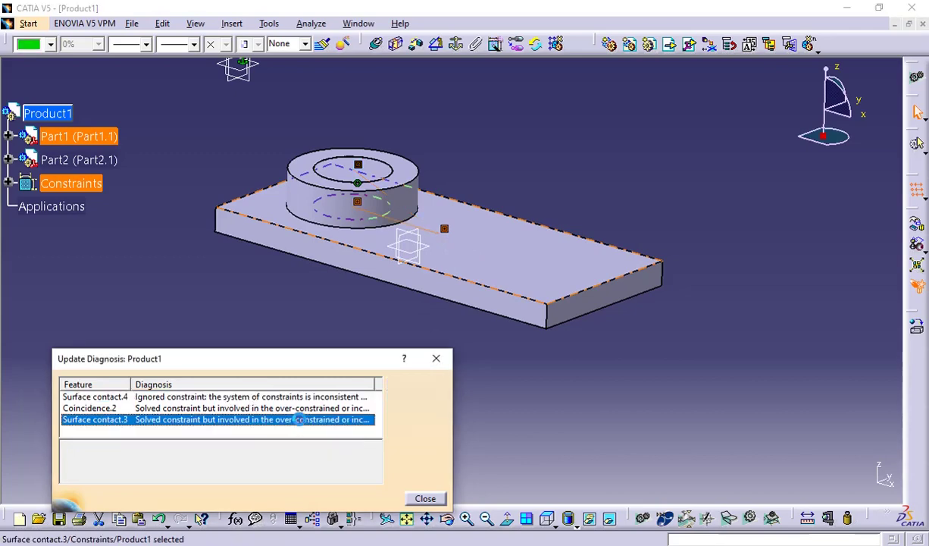
pyautogui.click(396, 429)
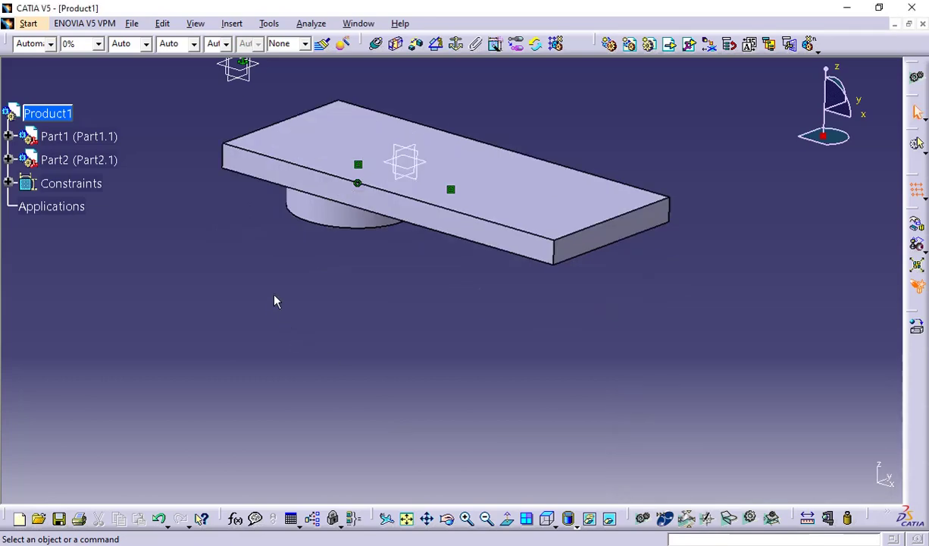
# Step: Create an offset constraint between the ring's top face and the plate's top face, accepting the redundancy
pyautogui.moveTo(267, 286); pyautogui.dragTo(490, 209, button='middle')
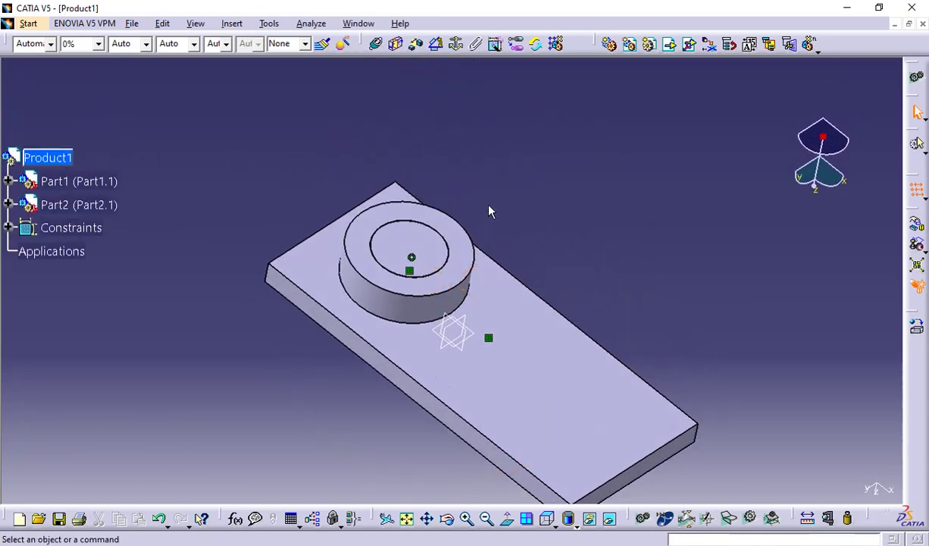
pyautogui.moveTo(530, 232); pyautogui.dragTo(587, 205, button='middle')
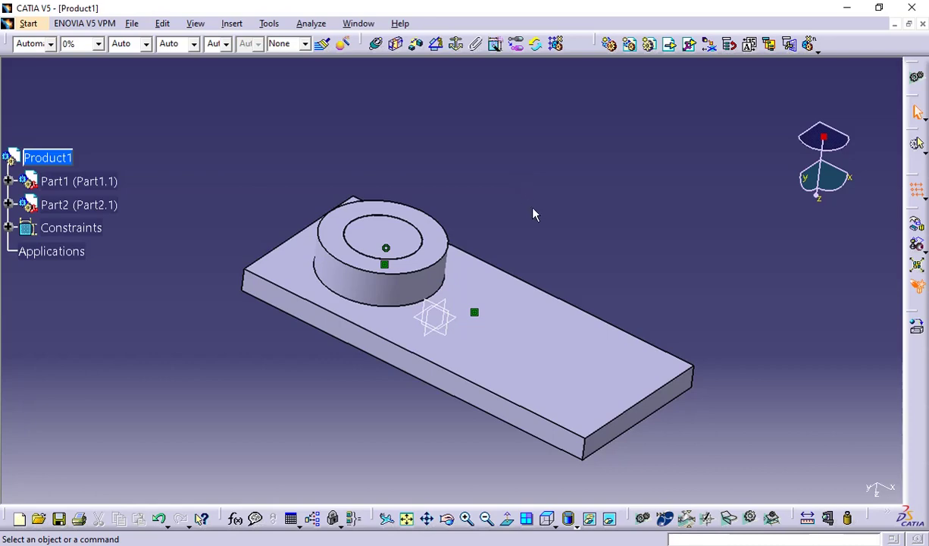
pyautogui.moveTo(530, 231)
pyautogui.mouseDown(button='middle')
pyautogui.moveTo(529, 166)
pyautogui.moveTo(550, 249)
pyautogui.moveTo(551, 239)
pyautogui.moveTo(535, 247)
pyautogui.moveTo(524, 273)
pyautogui.moveTo(561, 249)
pyautogui.moveTo(504, 227)
pyautogui.moveTo(519, 254)
pyautogui.moveTo(525, 246)
pyautogui.mouseUp(button='middle')
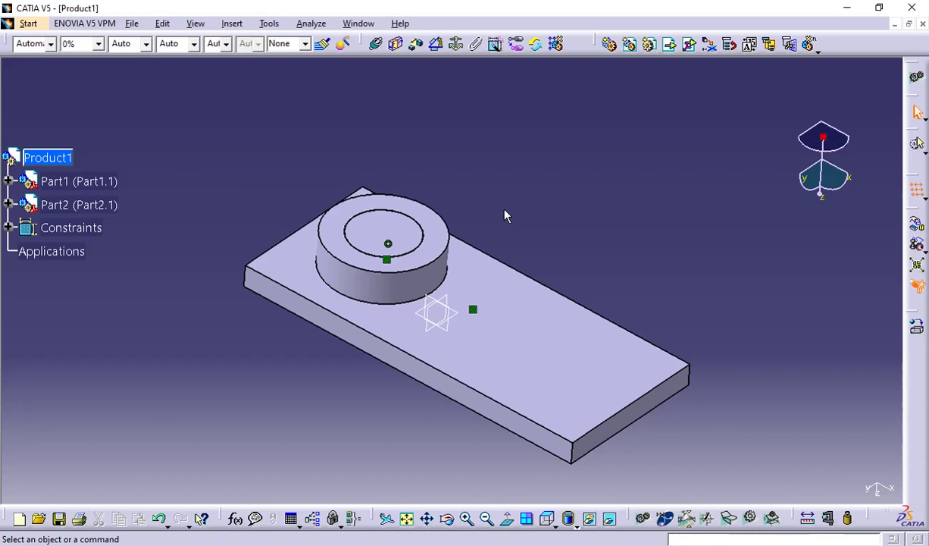
pyautogui.click(504, 211)
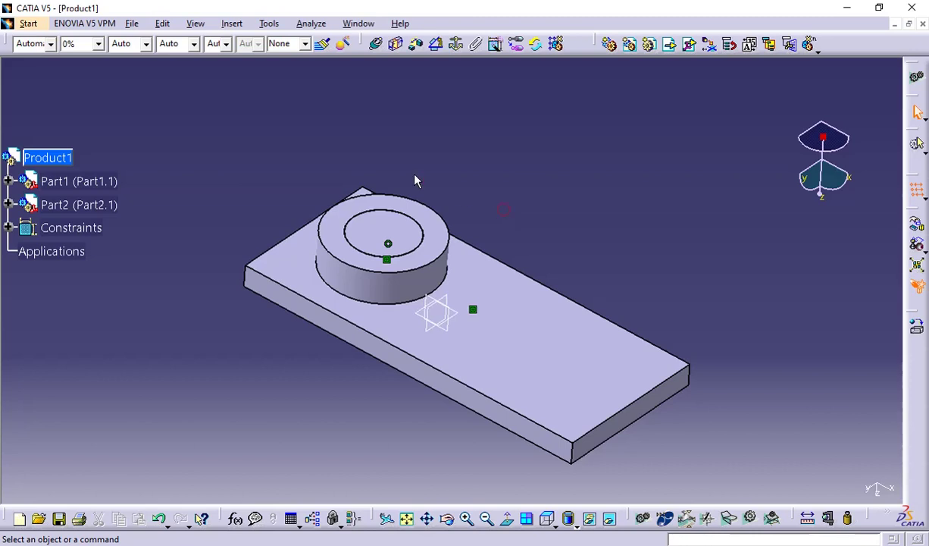
pyautogui.click(417, 43)
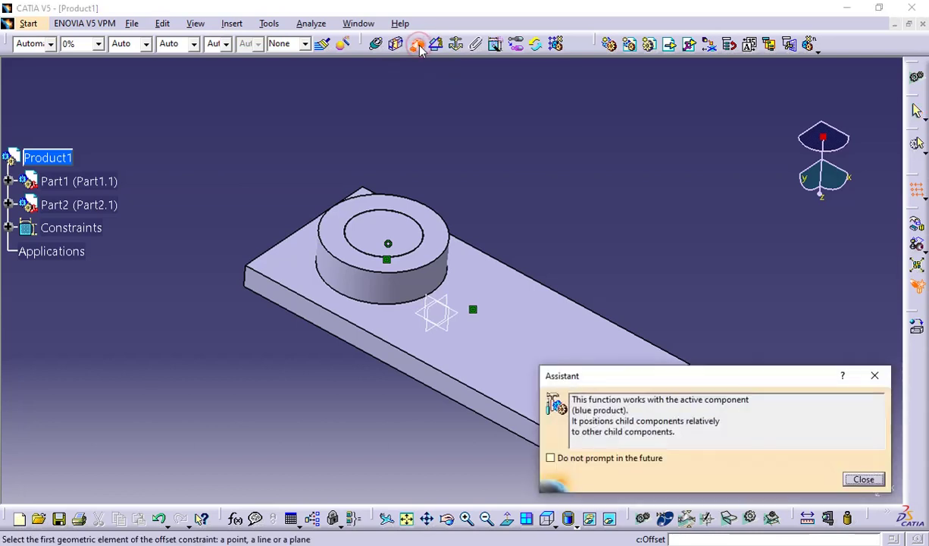
pyautogui.click(864, 479)
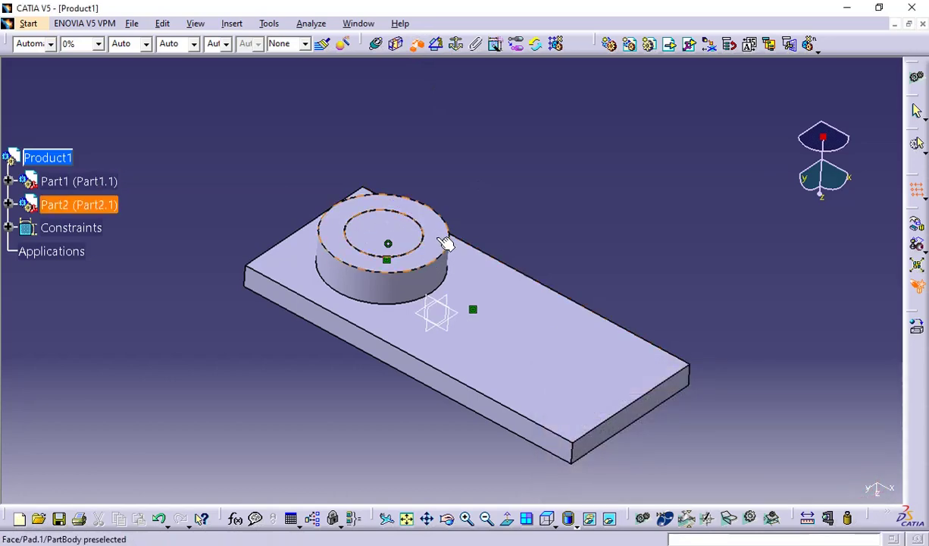
pyautogui.click(446, 243)
pyautogui.click(543, 331)
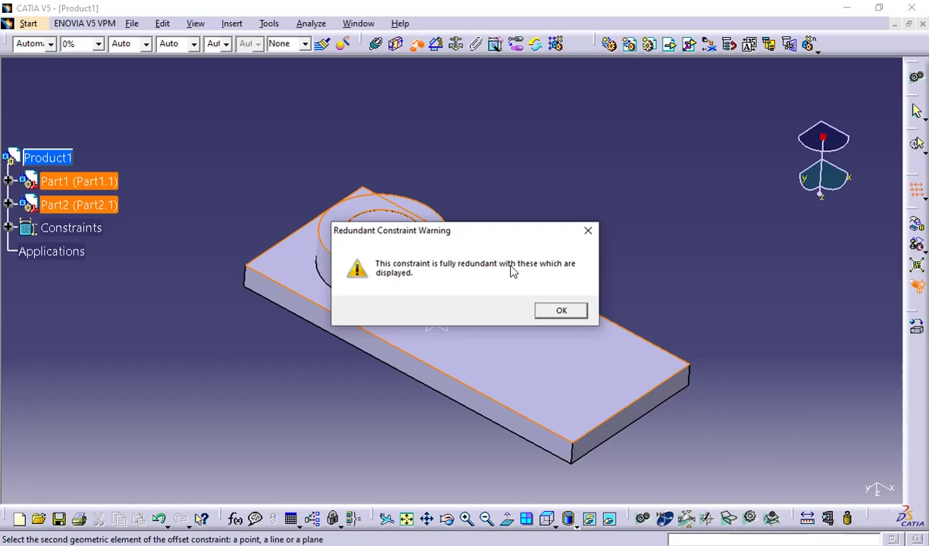
pyautogui.click(567, 310)
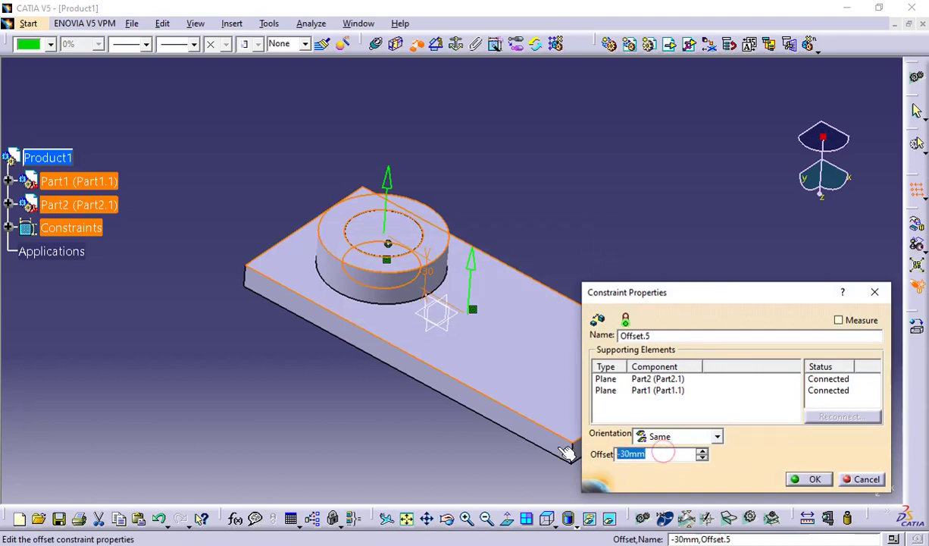
# Step: Set the new constraint's offset to 100 mm, end the offset command and clear the selection
pyautogui.press('BackSpace')
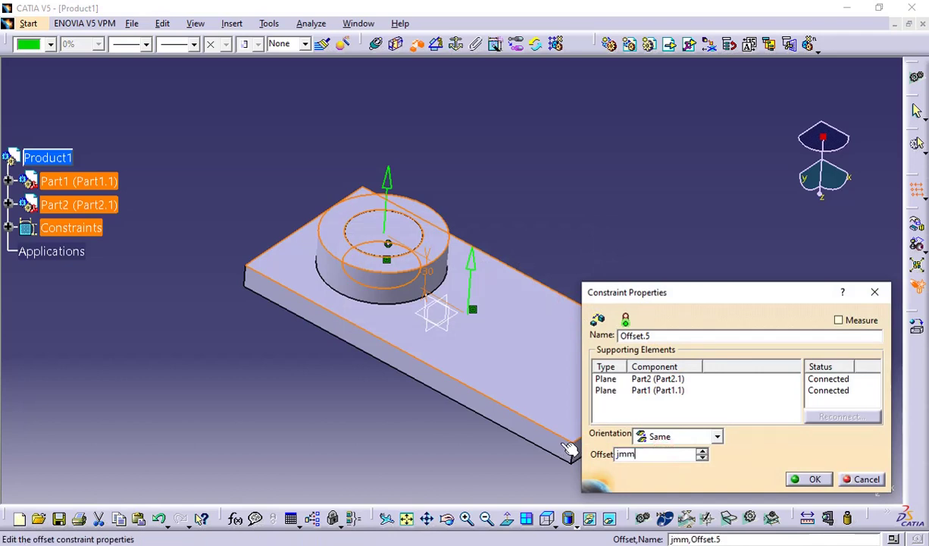
pyautogui.write('100')
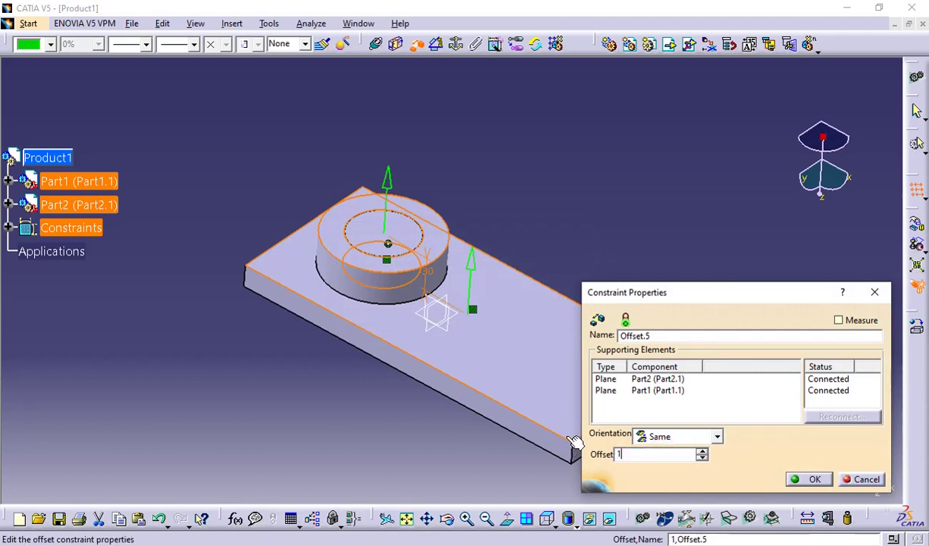
pyautogui.click(808, 478)
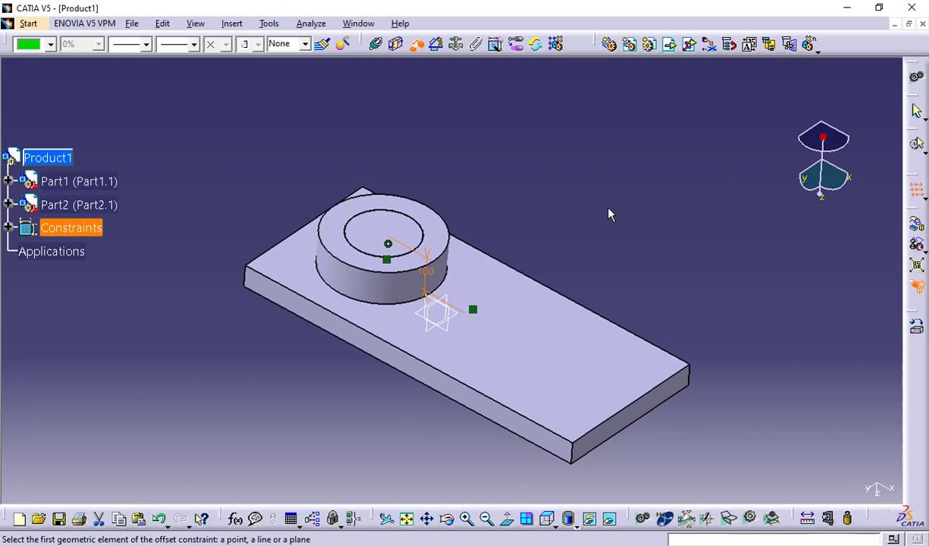
pyautogui.write('4')
pyautogui.moveTo(396, 380); pyautogui.dragTo(525, 345, button='middle')
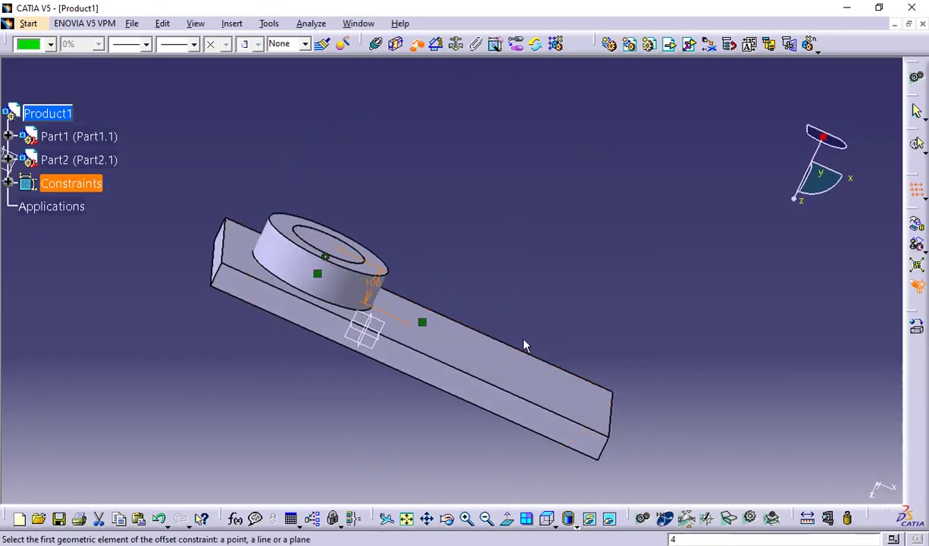
pyautogui.moveTo(637, 288); pyautogui.dragTo(546, 242, button='middle')
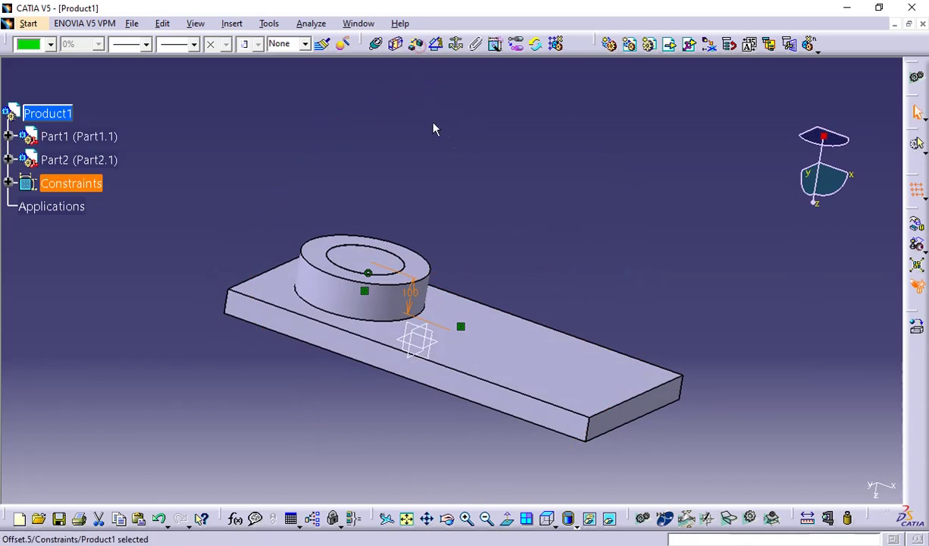
pyautogui.press('Escape')
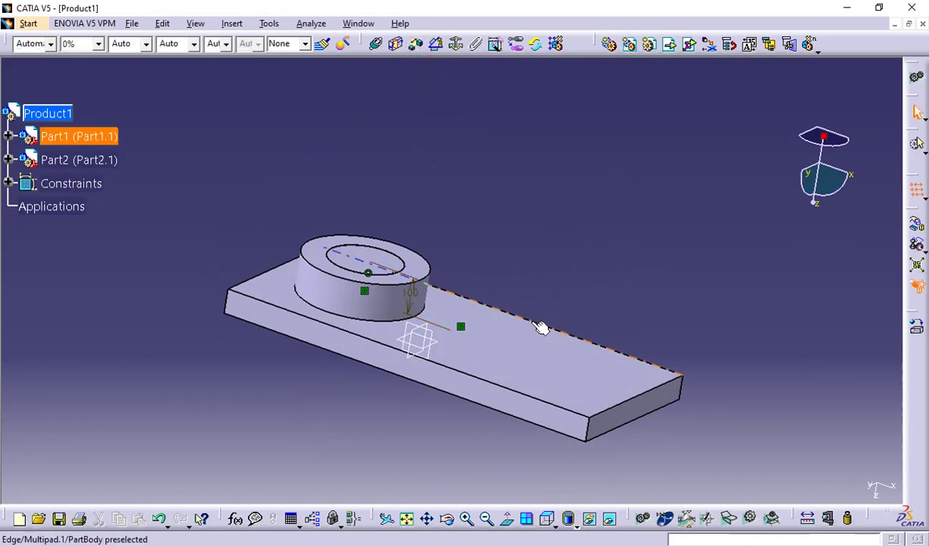
# Step: Delete the remaining contact constraint between the ring and the plate, and update the assembly to apply the offset
pyautogui.moveTo(543, 325); pyautogui.dragTo(576, 258, button='middle')
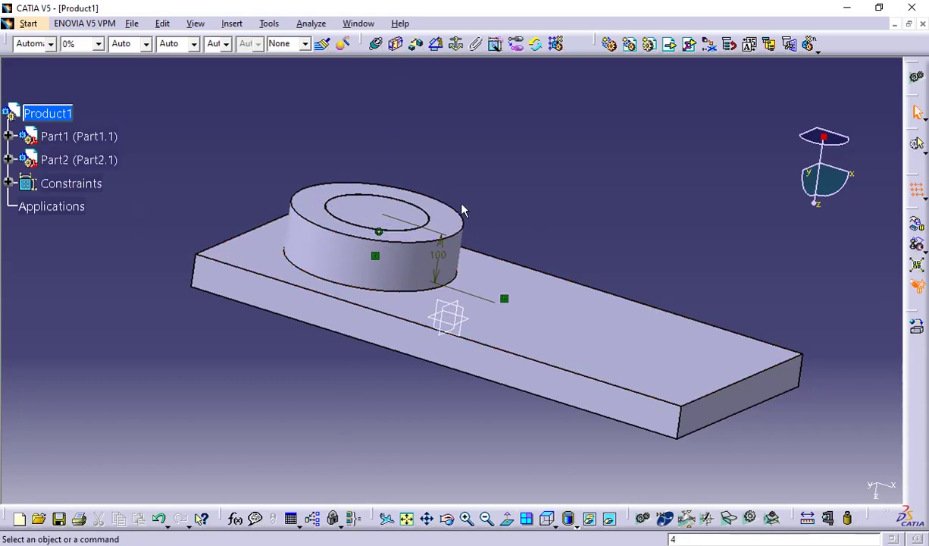
pyautogui.click(413, 44)
pyautogui.click(505, 301)
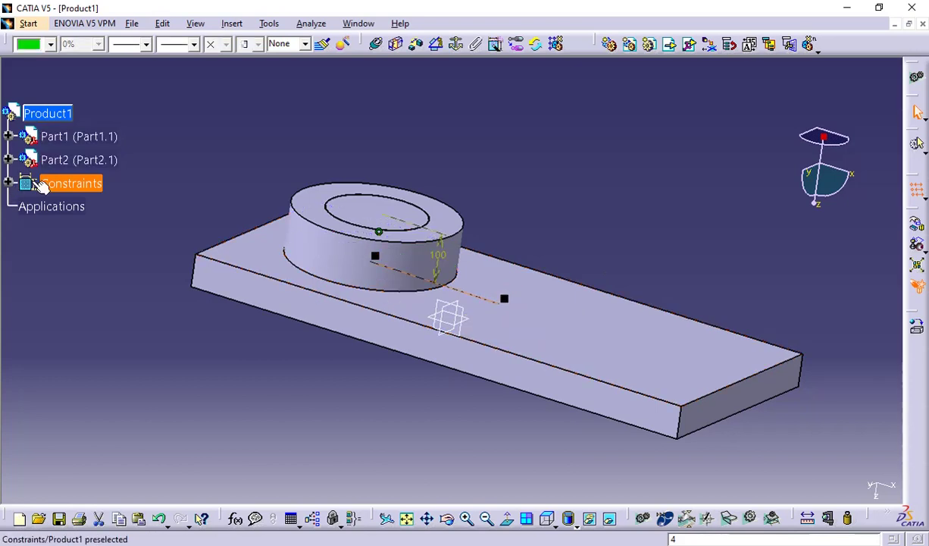
pyautogui.click(8, 183)
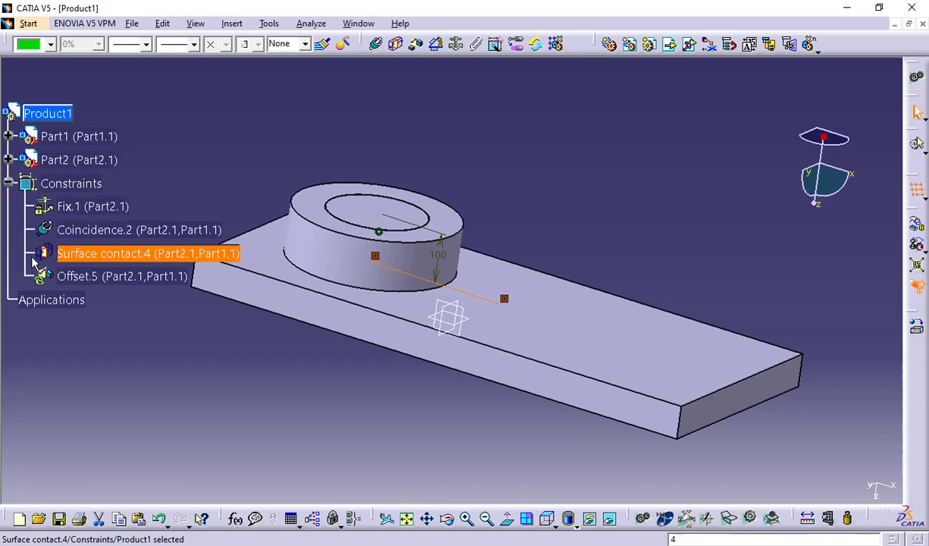
pyautogui.click(101, 260)
pyautogui.press('Delete')
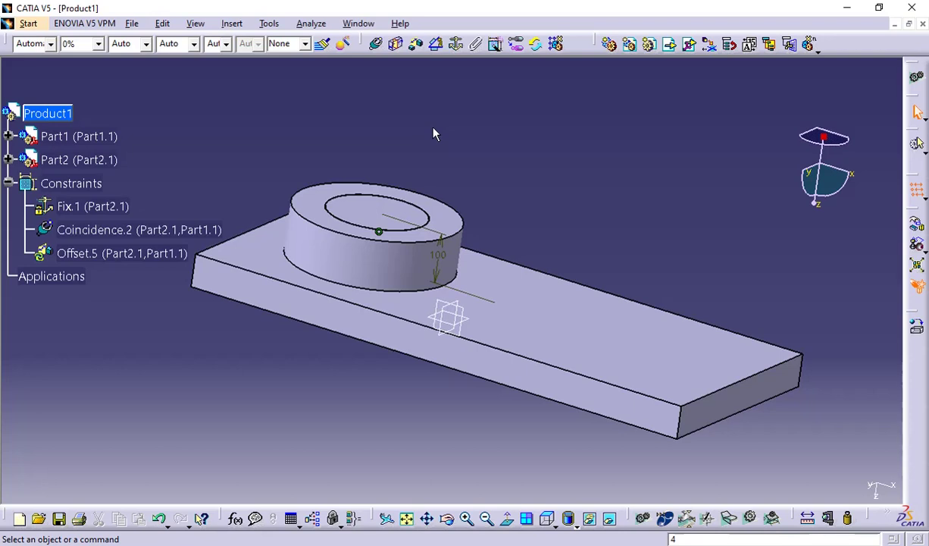
pyautogui.hotkey('ctrl', 'u')
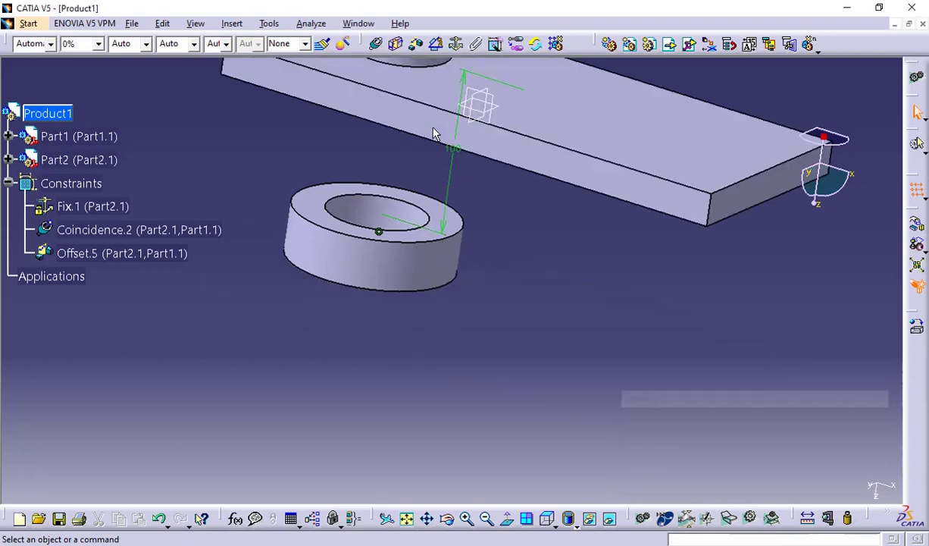
# Step: Delete the 100 mm offset, the boss-to-ring coincidence and the ring's fix constraint
pyautogui.moveTo(507, 318); pyautogui.dragTo(498, 432, button='middle')
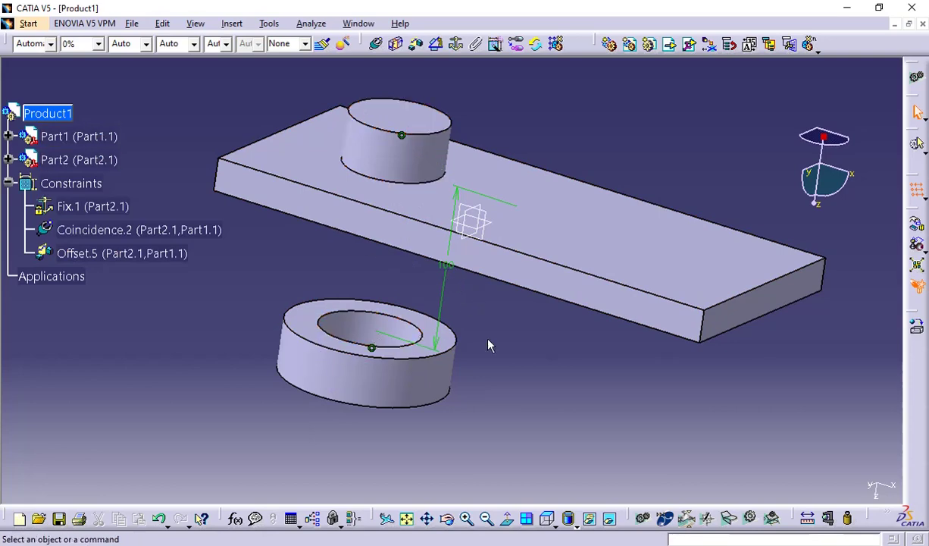
pyautogui.moveTo(488, 344); pyautogui.dragTo(551, 334, button='middle')
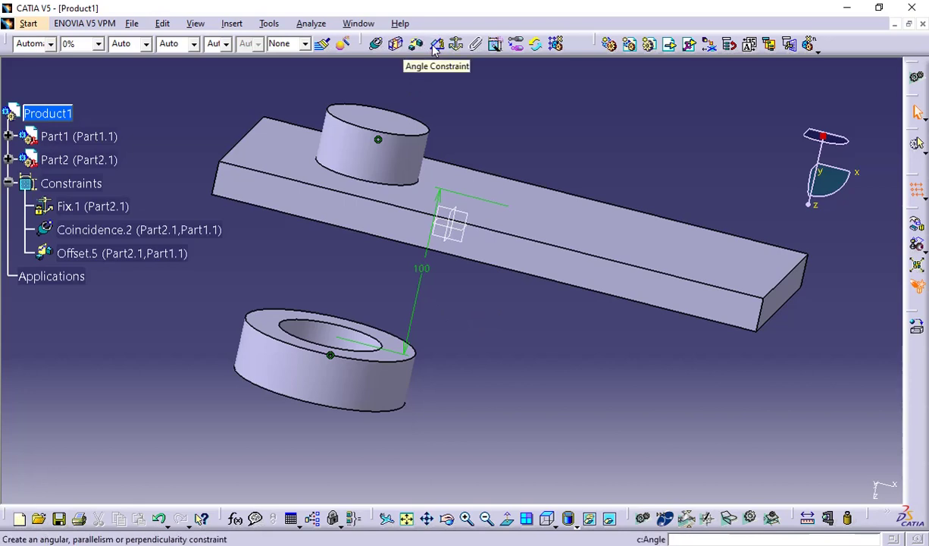
pyautogui.click(419, 271)
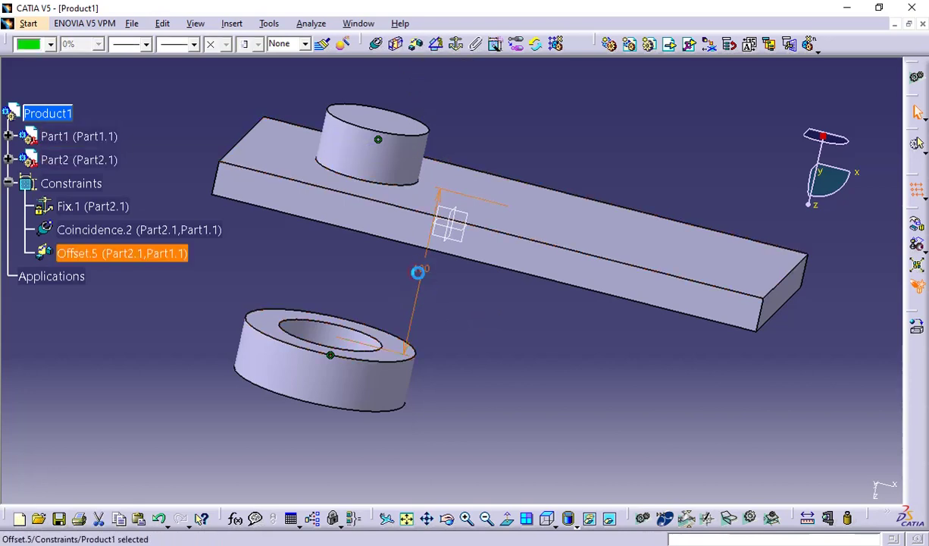
pyautogui.press('Delete')
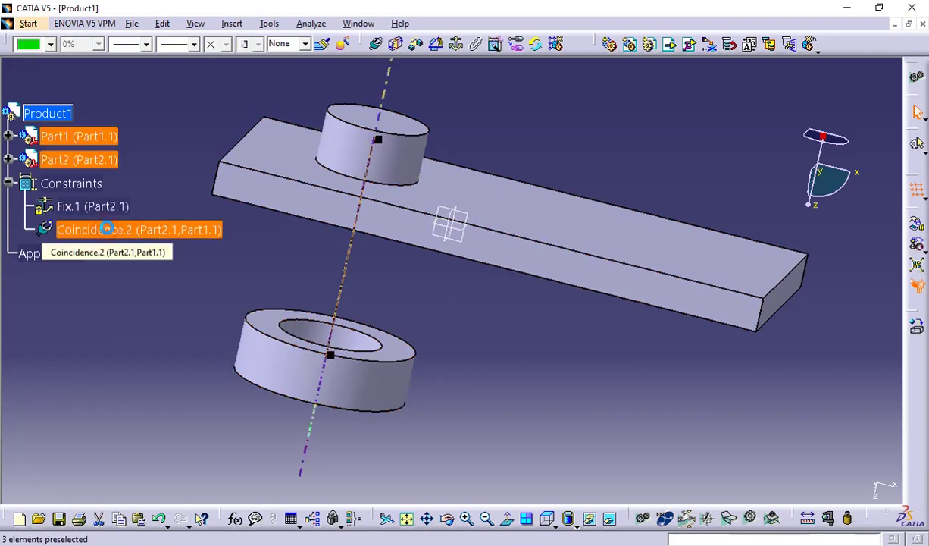
pyautogui.click(106, 229)
pyautogui.press('Delete')
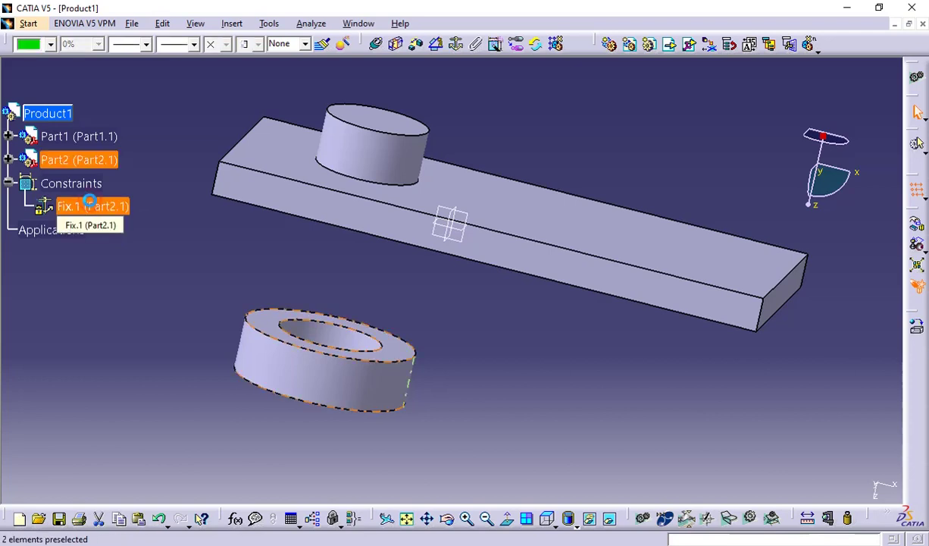
pyautogui.click(90, 202)
pyautogui.press('Delete')
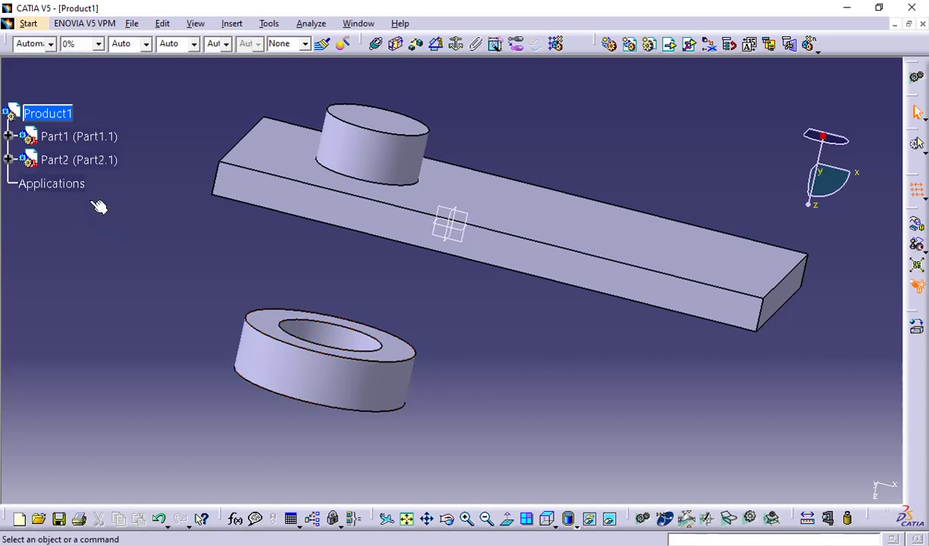
# Step: Reorient the compass by snapping it to the plate and detaching it, and fix the plate in place
pyautogui.click(299, 181)
pyautogui.click(566, 146)
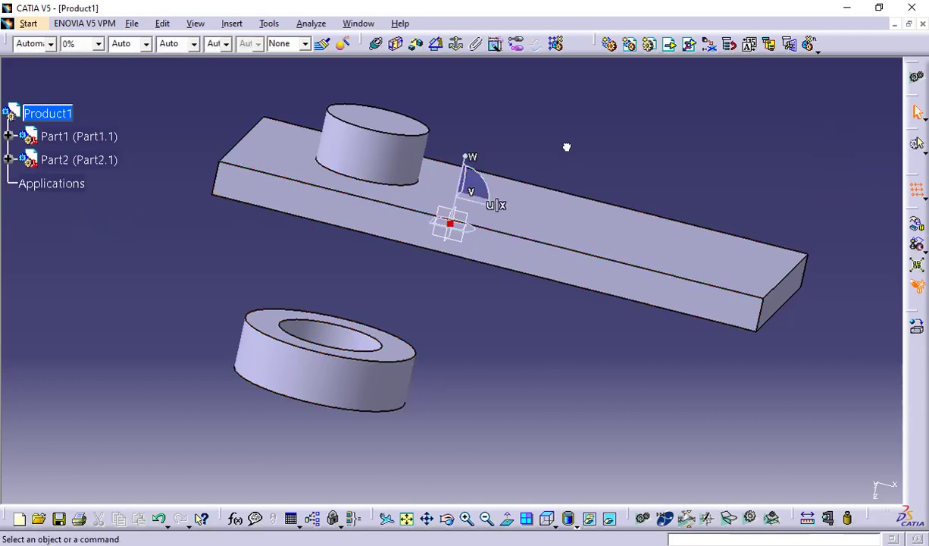
pyautogui.moveTo(450, 227); pyautogui.dragTo(501, 107)
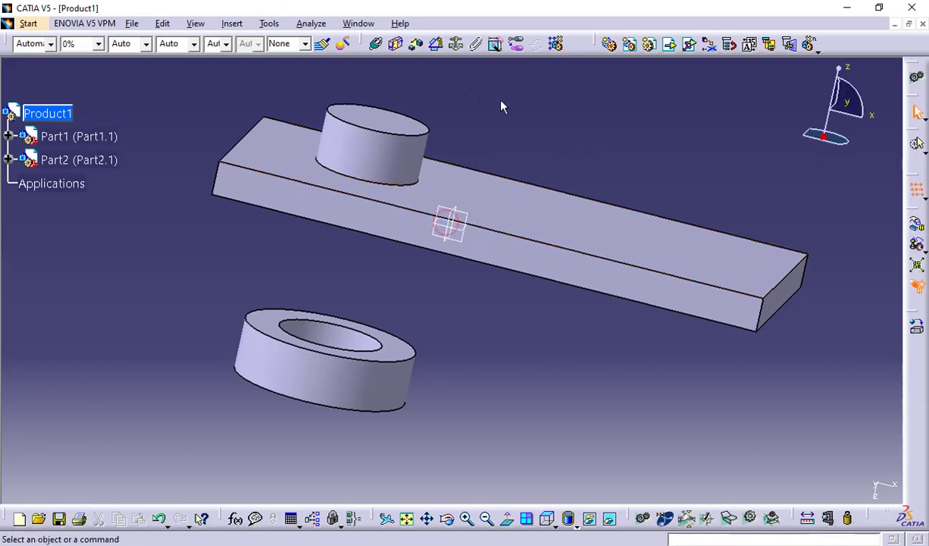
pyautogui.click(455, 43)
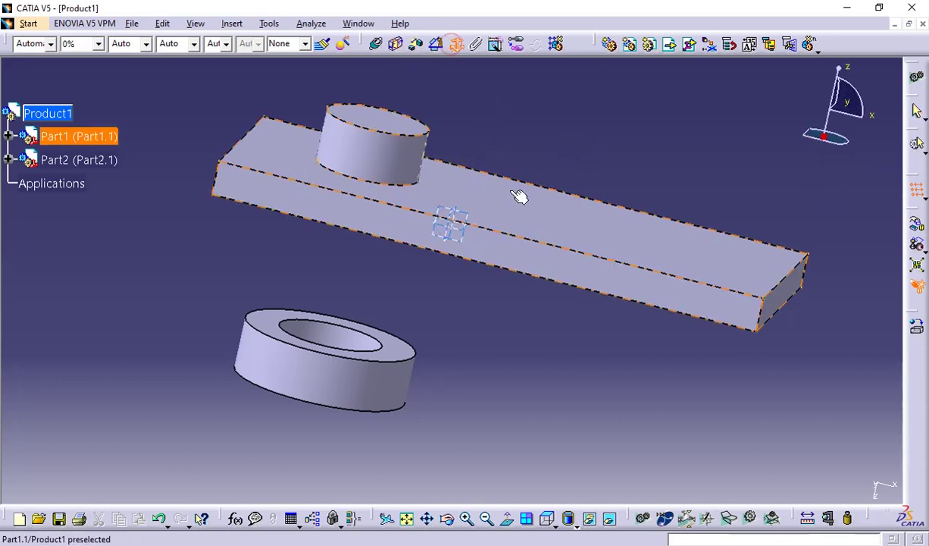
pyautogui.click(519, 197)
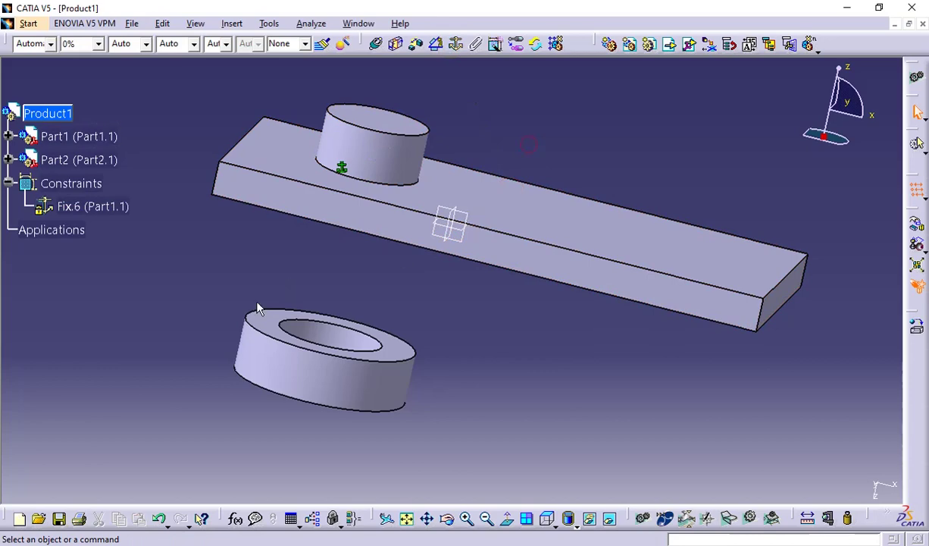
# Step: Start an angle constraint, turn off the assistant's future prompts and close its message
pyautogui.moveTo(257, 307); pyautogui.dragTo(567, 414, button='middle')
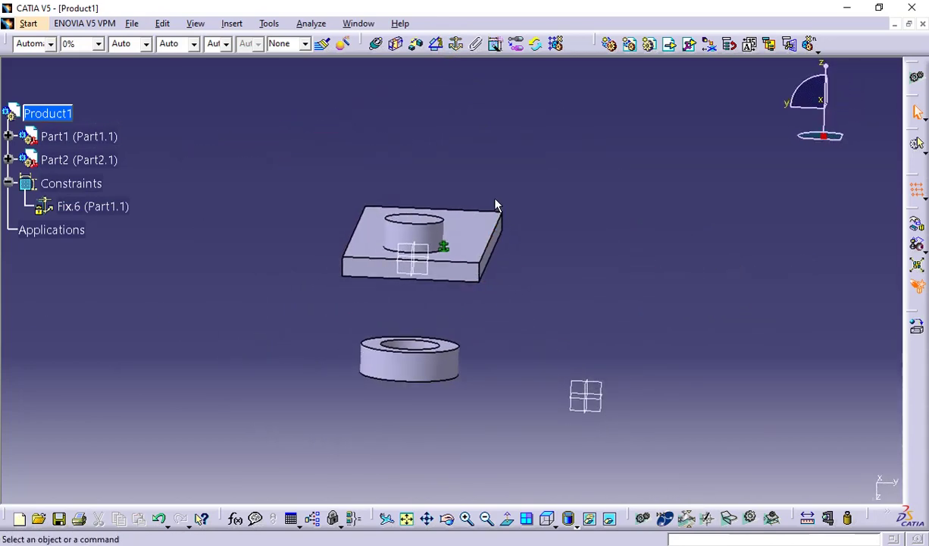
pyautogui.click(437, 45)
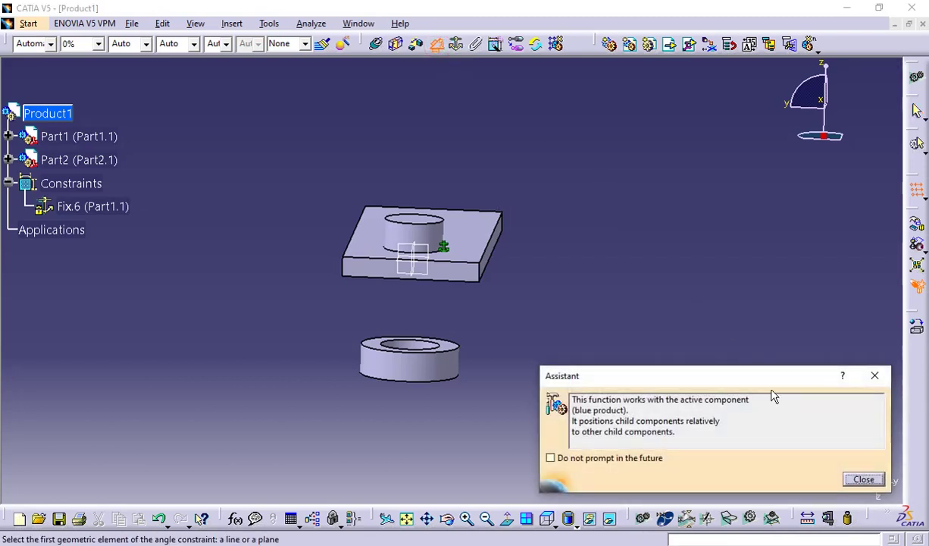
pyautogui.click(550, 458)
pyautogui.click(856, 480)
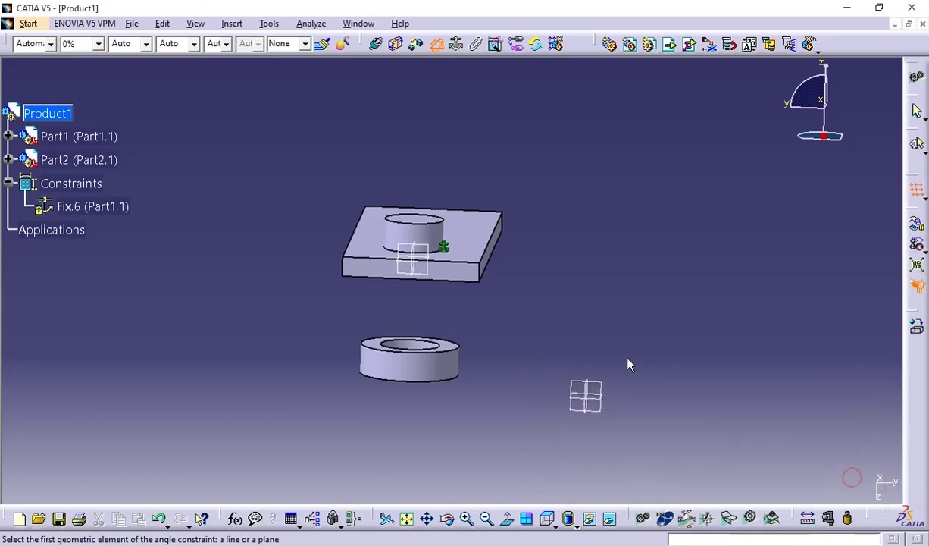
# Step: Create a perpendicularity constraint between the plate's upper face and the ring's upper face
pyautogui.moveTo(600, 341); pyautogui.dragTo(477, 427, button='middle')
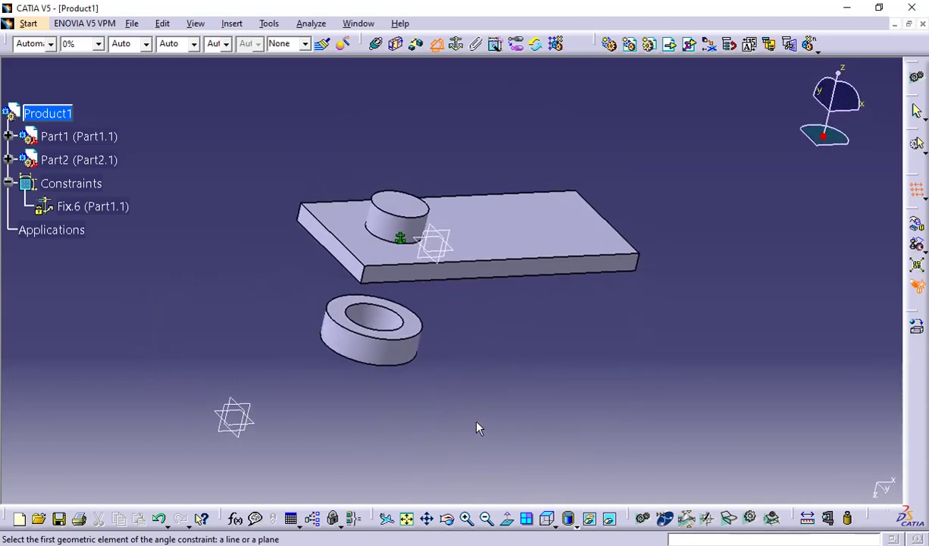
pyautogui.click(480, 221)
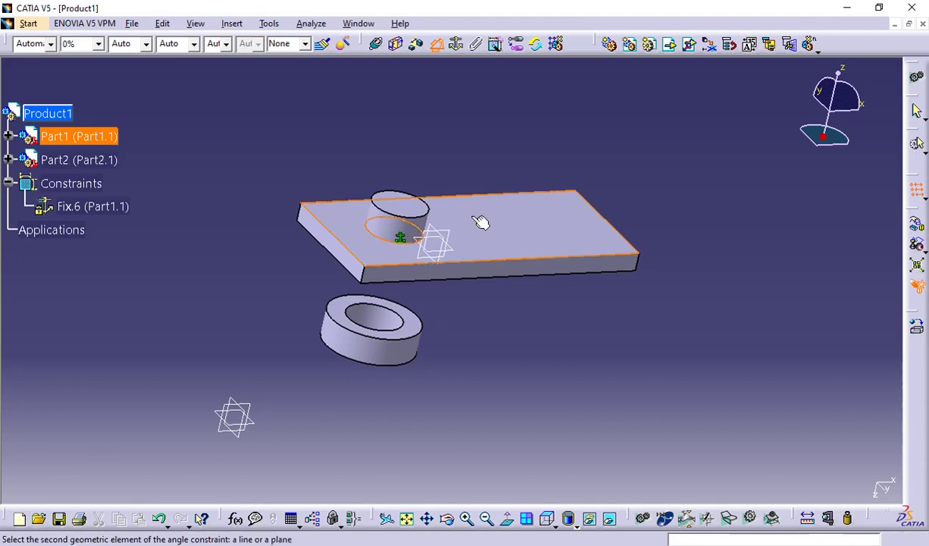
pyautogui.click(423, 330)
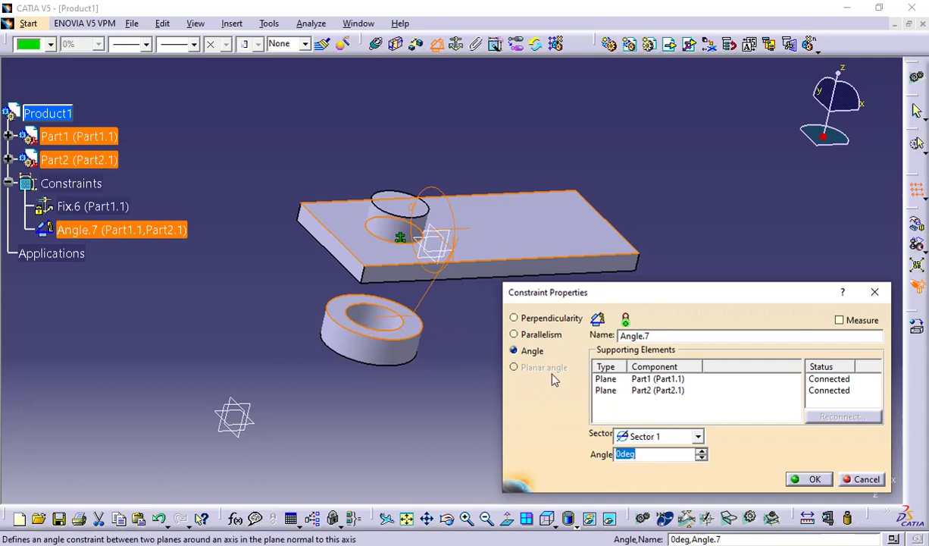
pyautogui.click(515, 318)
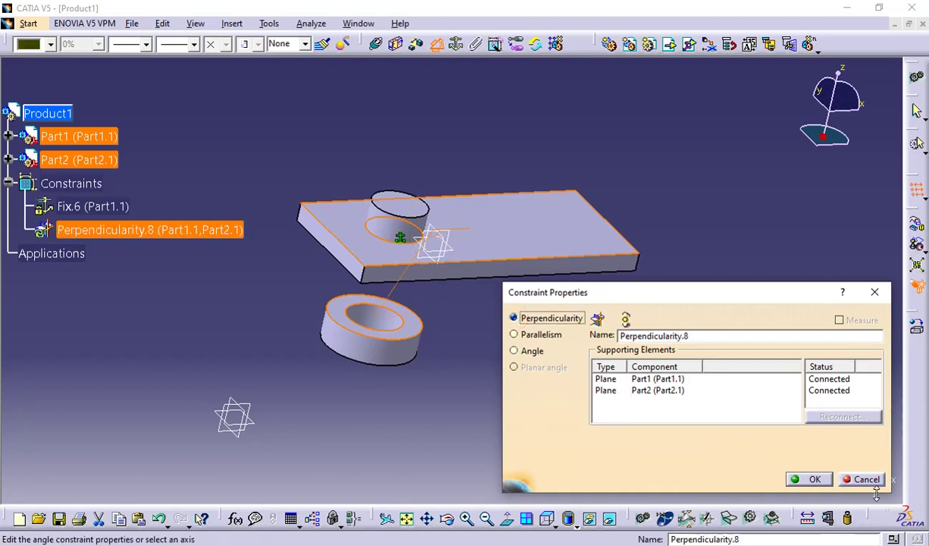
pyautogui.click(814, 476)
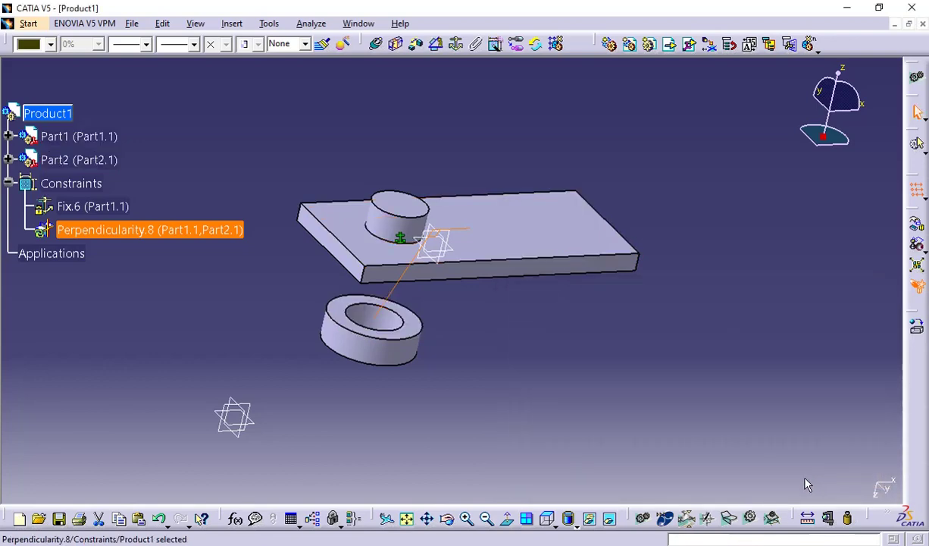
# Step: Update the assembly to apply the perpendicularity and examine the ring's orientation against the plate
pyautogui.hotkey('ctrl', 'u')
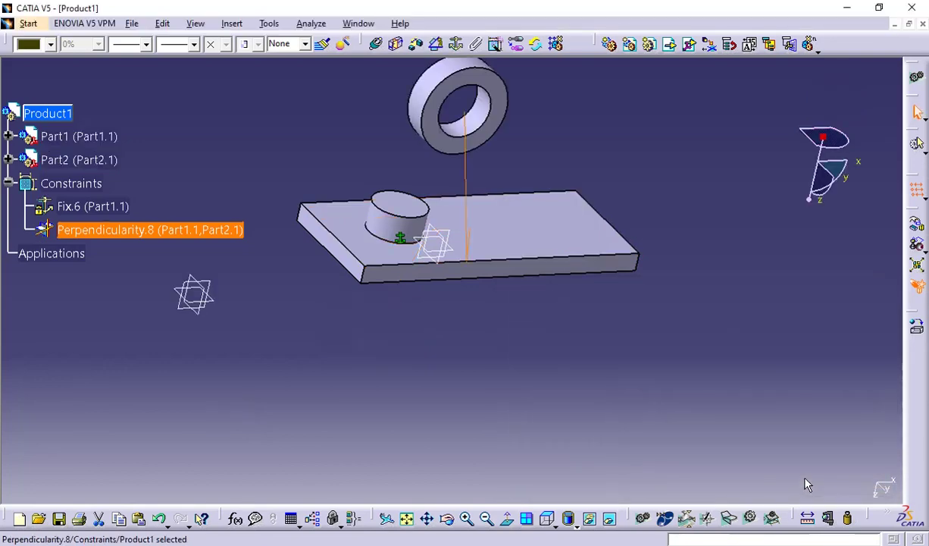
pyautogui.moveTo(595, 410); pyautogui.dragTo(529, 298, button='middle')
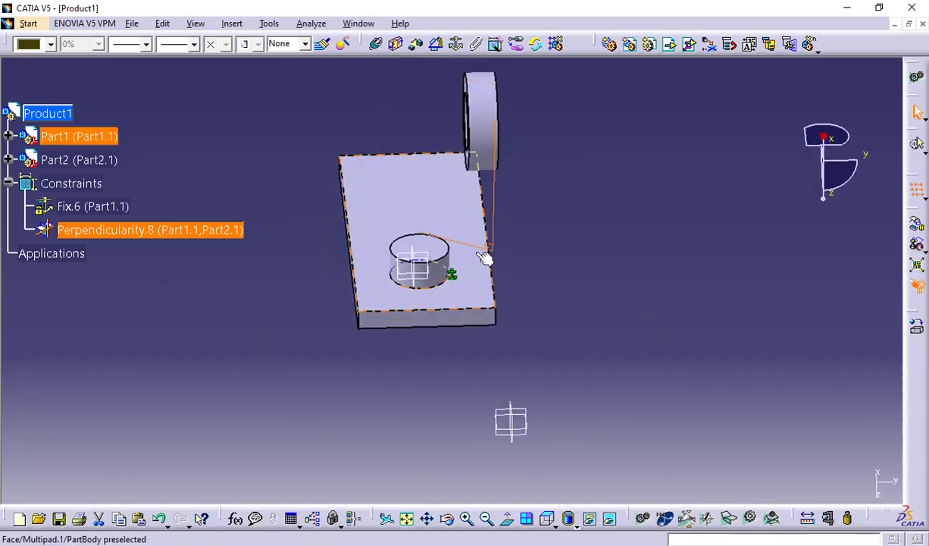
pyautogui.click(572, 171)
pyautogui.moveTo(572, 171); pyautogui.dragTo(535, 291, button='middle')
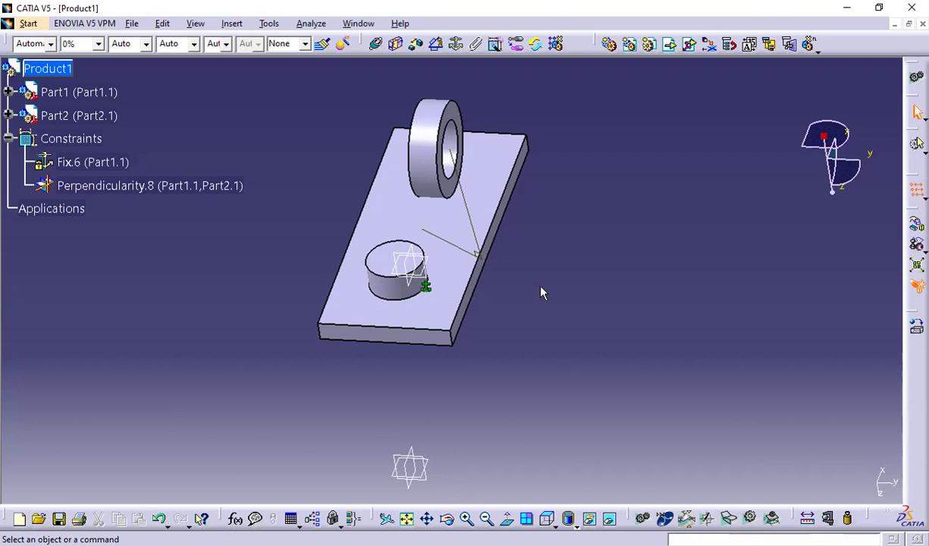
# Step: Open and close the perpendicularity's definition without changes, and undo both the assembly update and the constraint
pyautogui.doubleClick(137, 190)
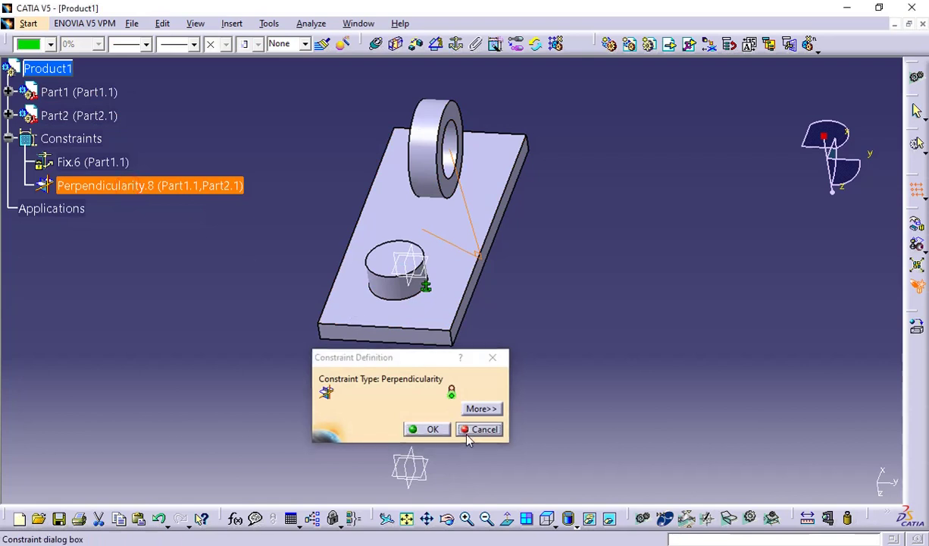
pyautogui.click(470, 429)
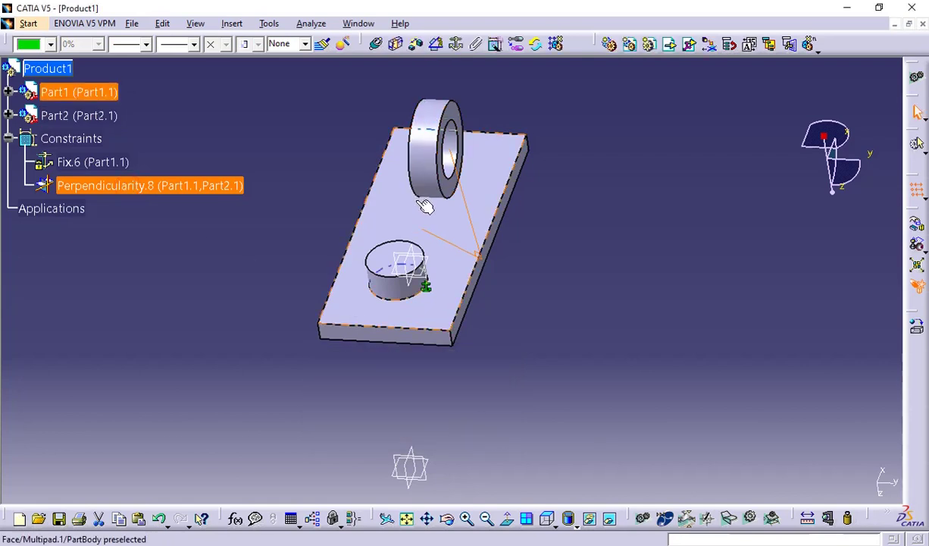
pyautogui.hotkey('ctrl', 'z')
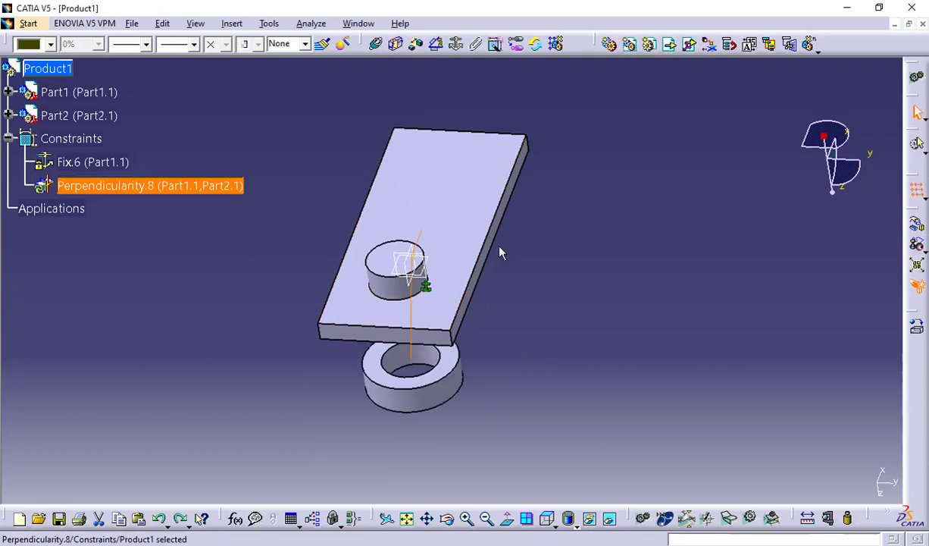
pyautogui.hotkey('ctrl', 'z')
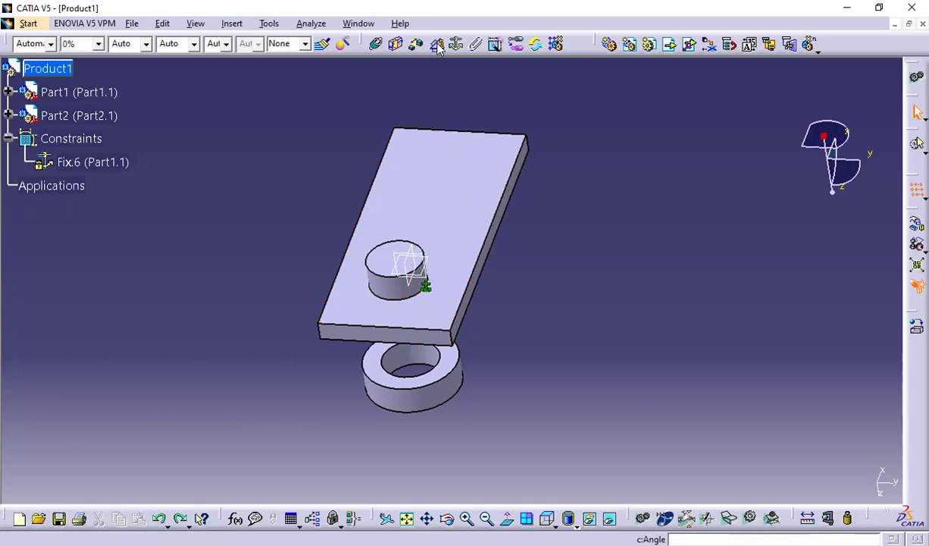
# Step: Create a parallelism constraint between the ring's upper face and the plate's upper face, and apply it to the assembly
pyautogui.click(436, 44)
pyautogui.click(519, 253)
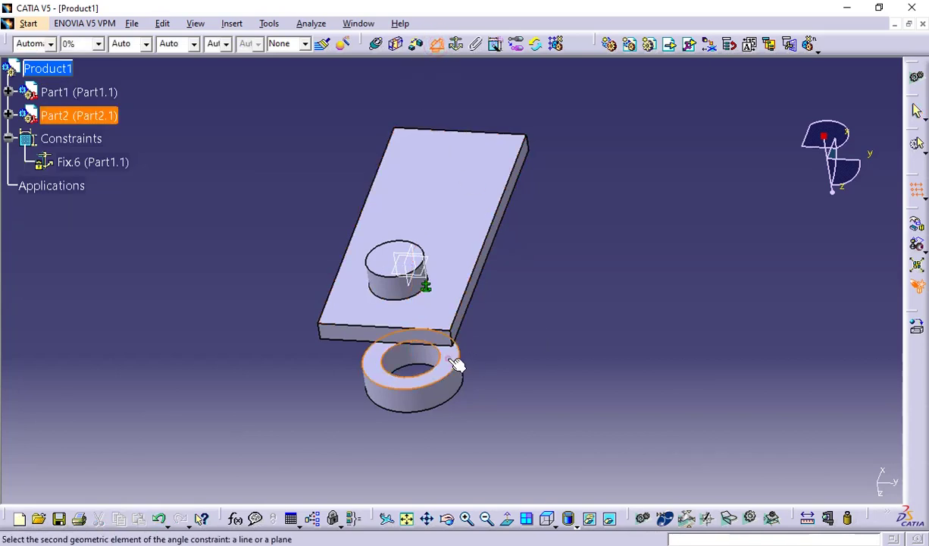
pyautogui.click(431, 214)
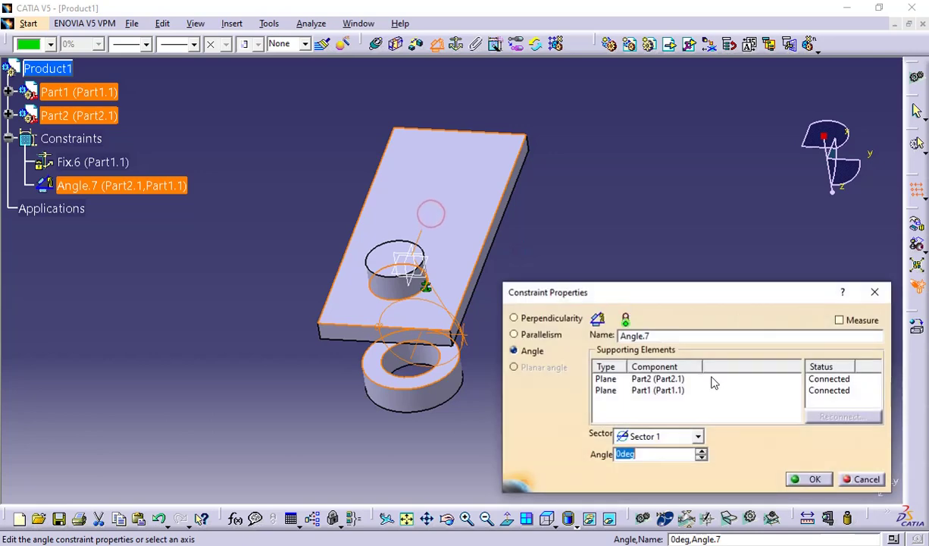
pyautogui.click(516, 334)
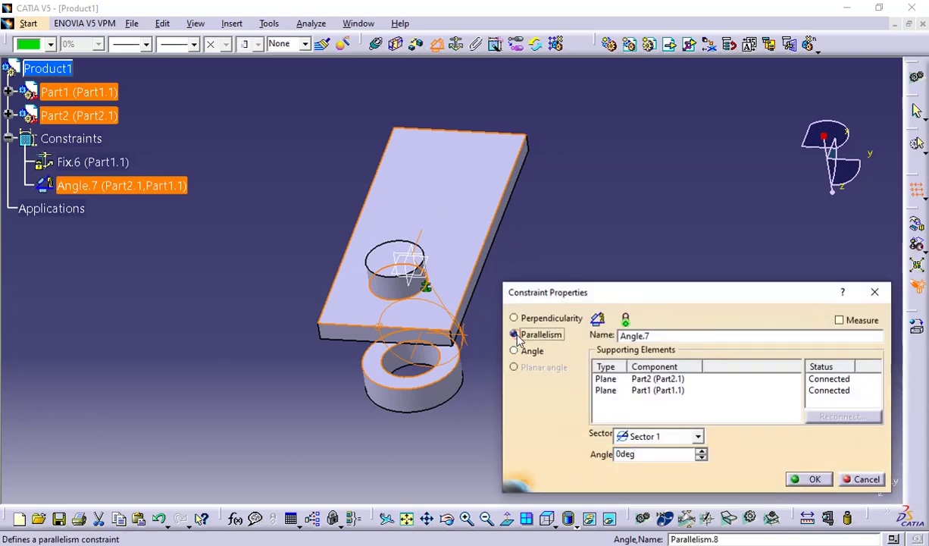
pyautogui.click(795, 478)
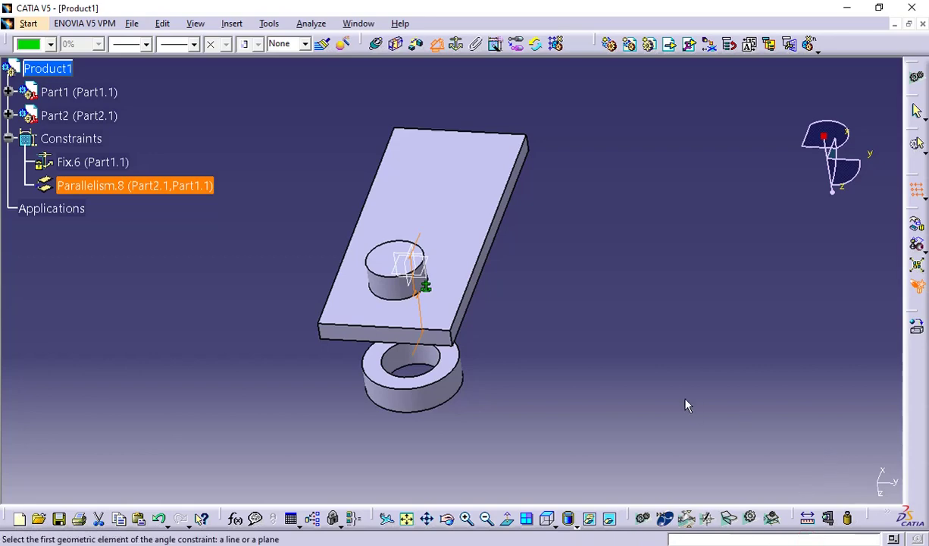
pyautogui.moveTo(630, 410); pyautogui.dragTo(440, 402, button='middle')
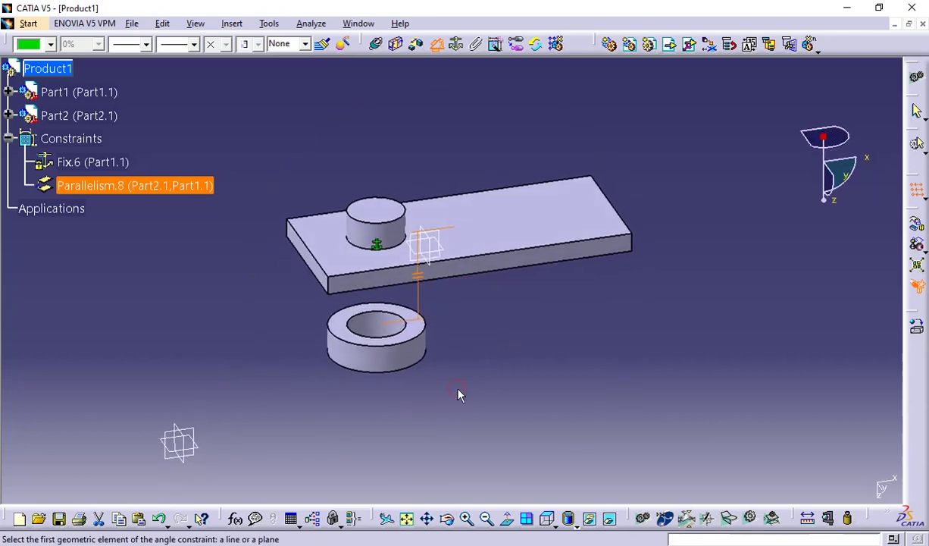
pyautogui.click(546, 317)
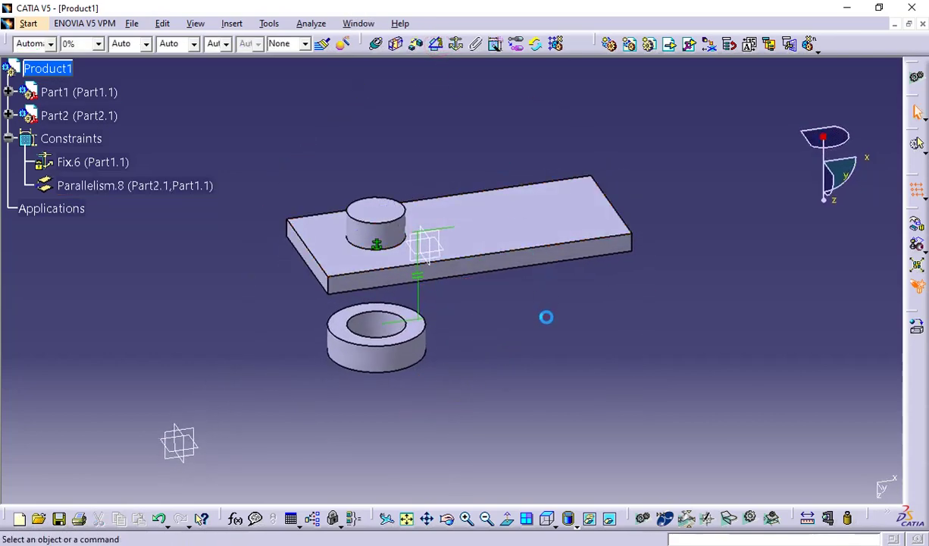
pyautogui.moveTo(479, 320); pyautogui.dragTo(431, 326, button='middle')
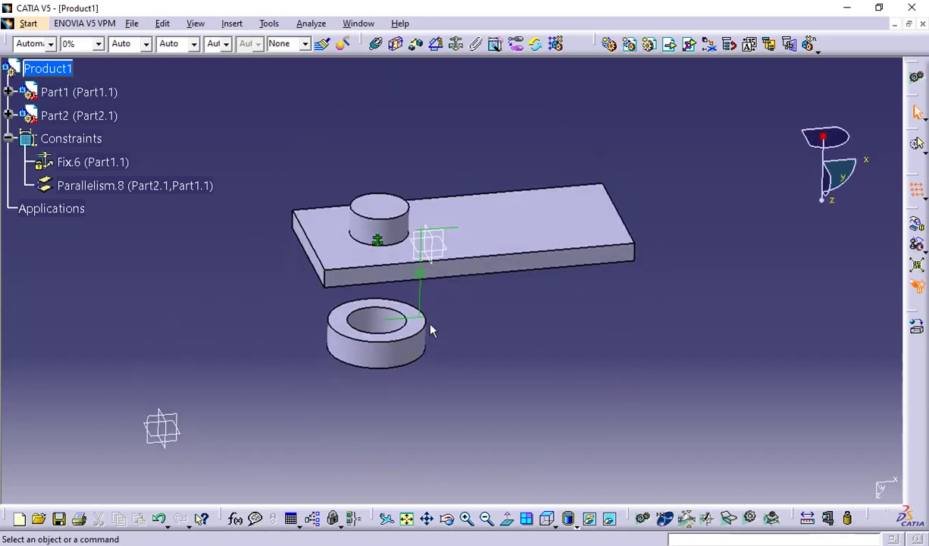
# Step: Remove the parallelism constraint between the ring and the plate
pyautogui.click(502, 225)
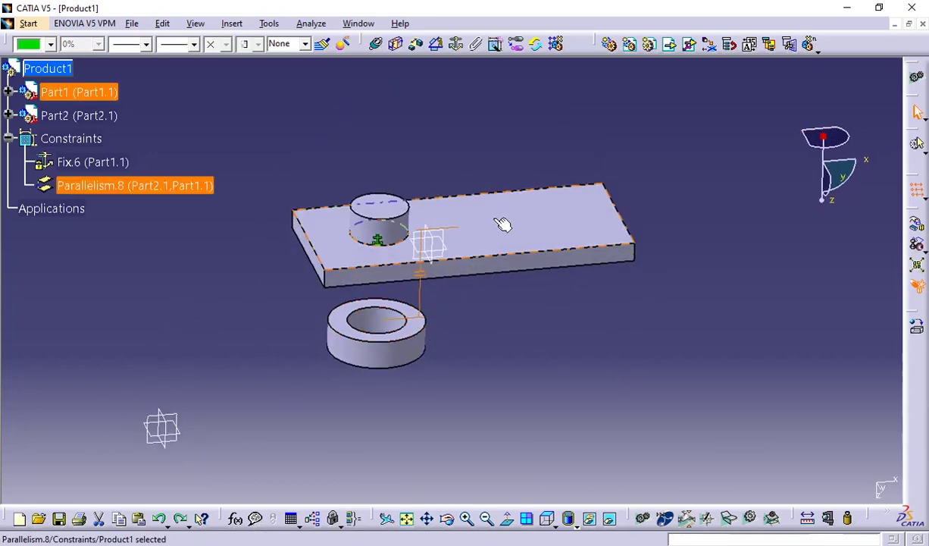
pyautogui.click(448, 136)
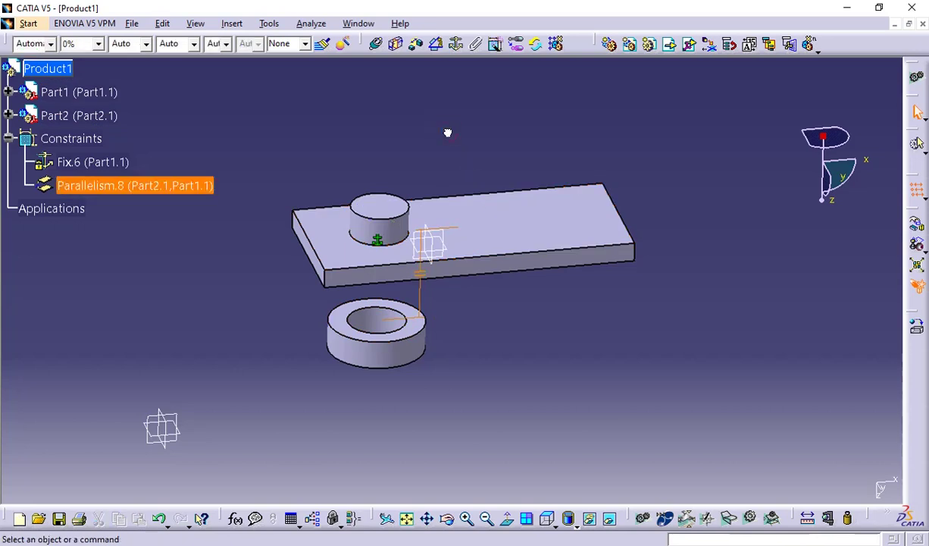
pyautogui.press('Delete')
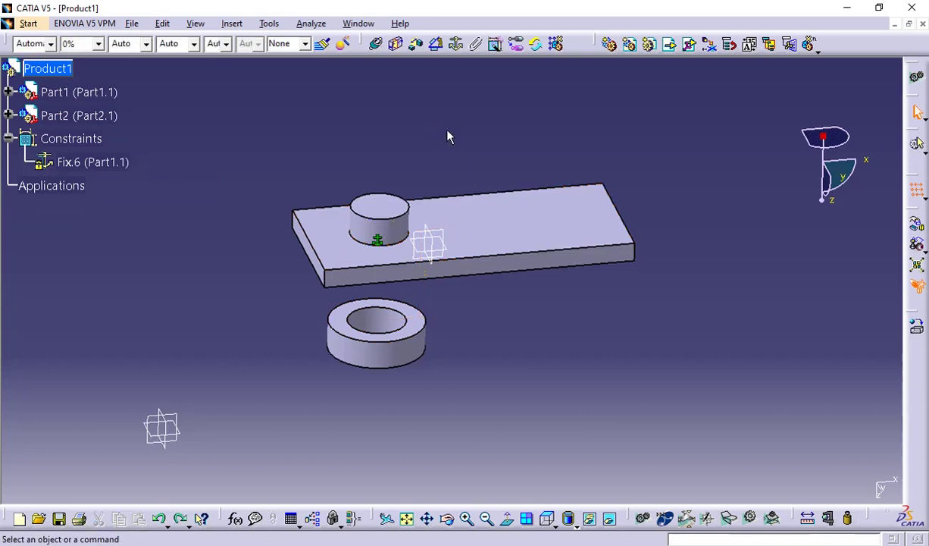
# Step: Create a 45-degree angle constraint in Sector 1 between the plate's upper face and the ring's upper face
pyautogui.click(437, 44)
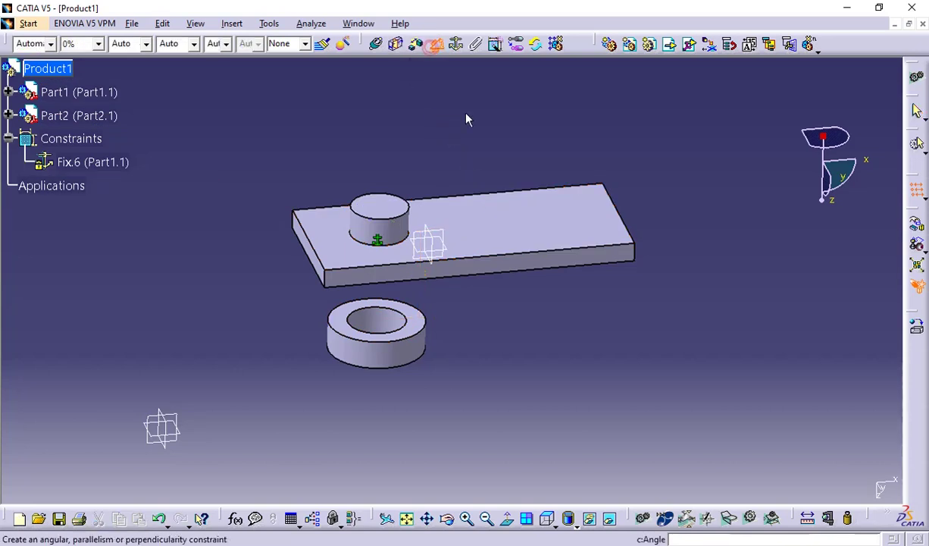
pyautogui.click(536, 222)
pyautogui.click(424, 326)
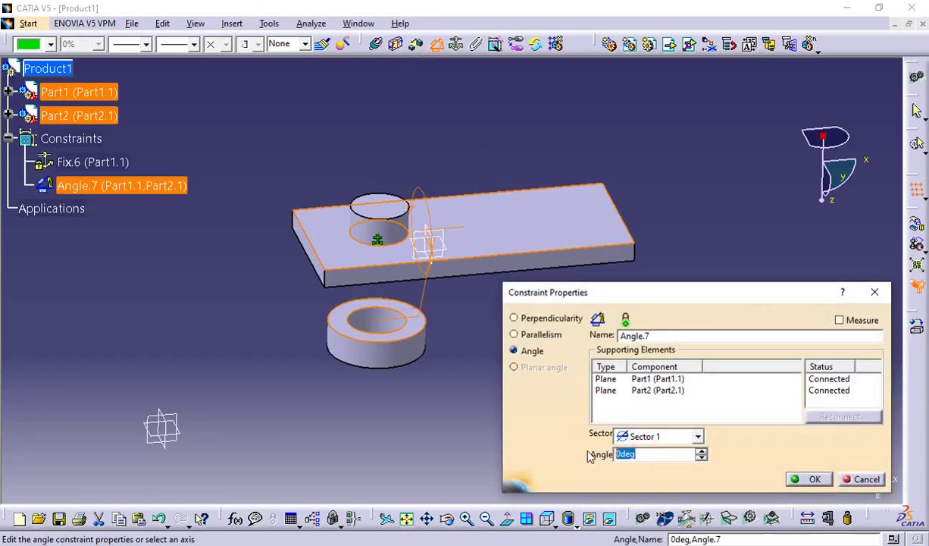
pyautogui.write('45')
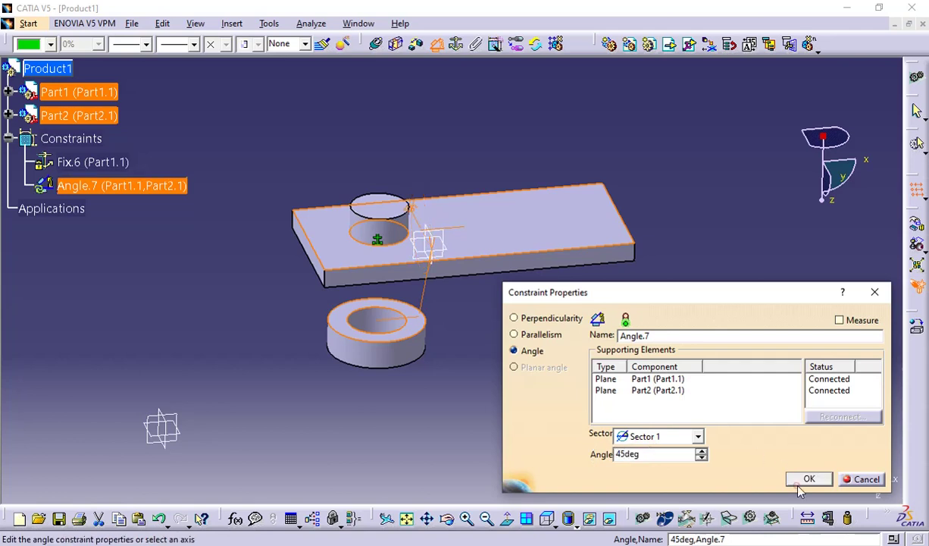
pyautogui.click(805, 481)
pyautogui.click(805, 481)
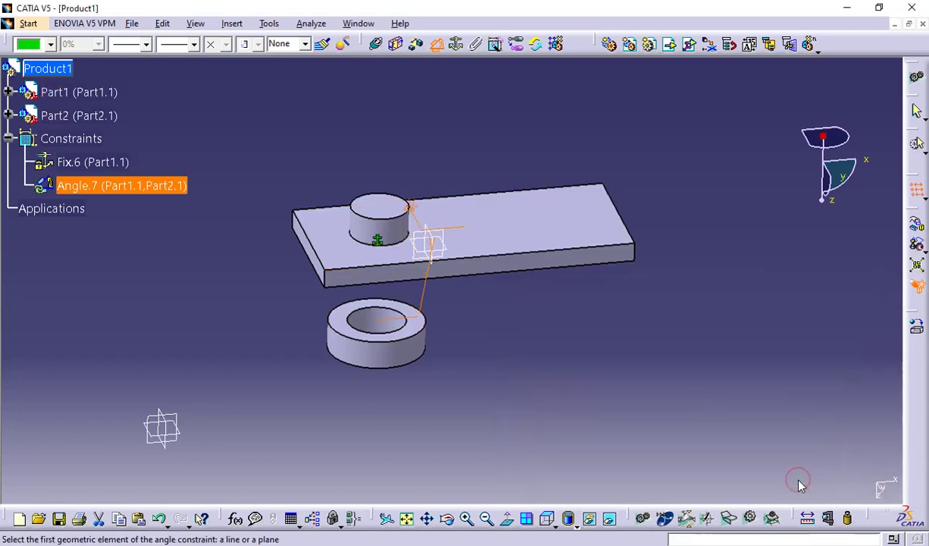
# Step: Update the assembly to apply the 45-degree angle and examine the ring's tilt up close
pyautogui.click(437, 43)
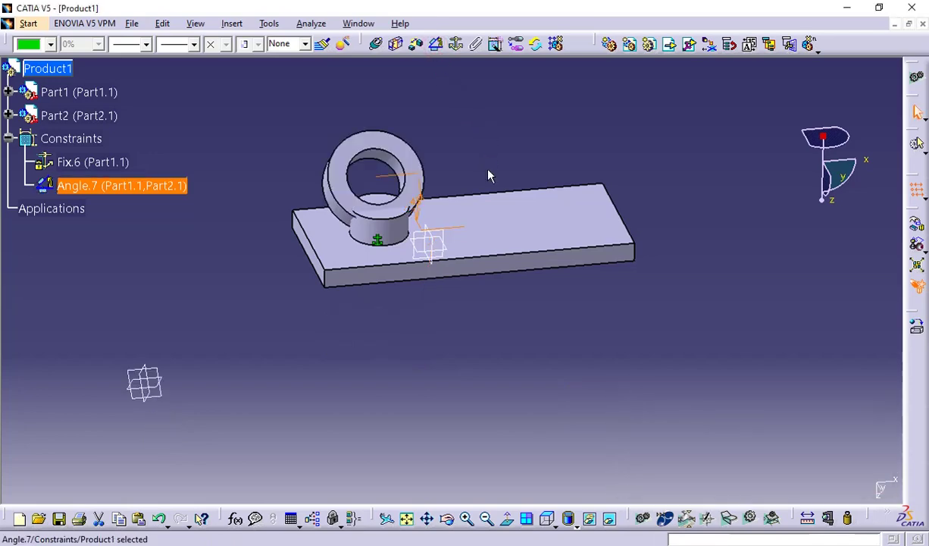
pyautogui.moveTo(392, 350); pyautogui.dragTo(606, 318, button='middle')
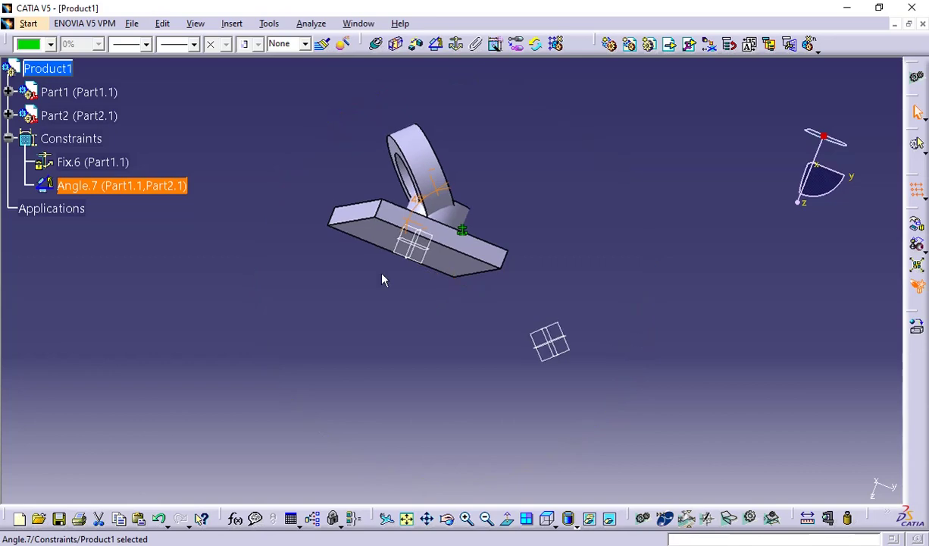
pyautogui.moveTo(371, 267); pyautogui.dragTo(345, 379, button='middle')
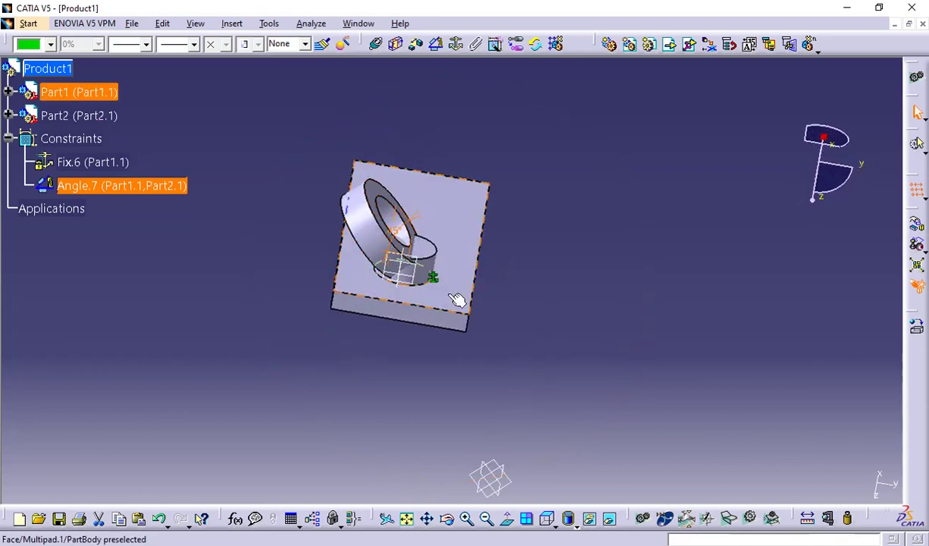
pyautogui.moveTo(460, 304); pyautogui.dragTo(705, 200, button='middle')
pyautogui.click(766, 189)
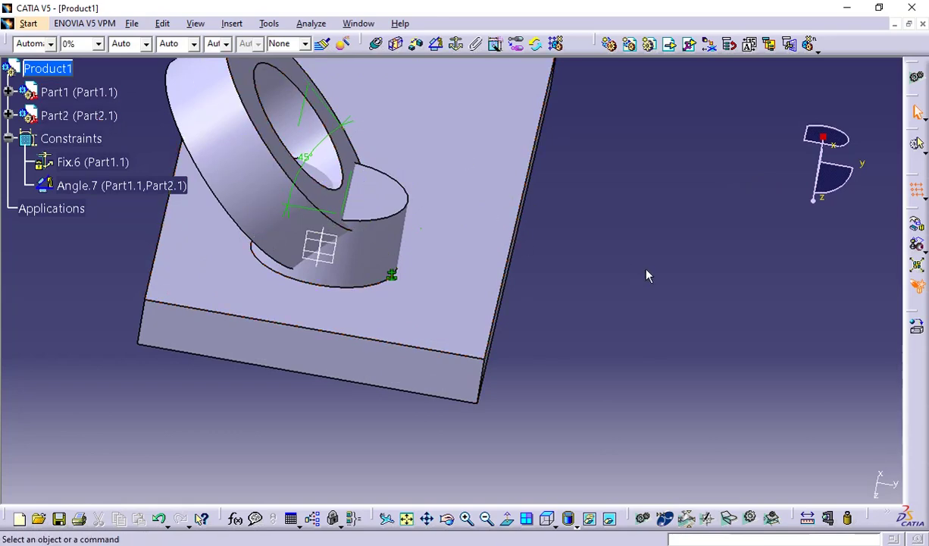
# Step: Undo the assembly update that applied the 45-degree angle
pyautogui.moveTo(647, 275); pyautogui.dragTo(618, 288, button='middle')
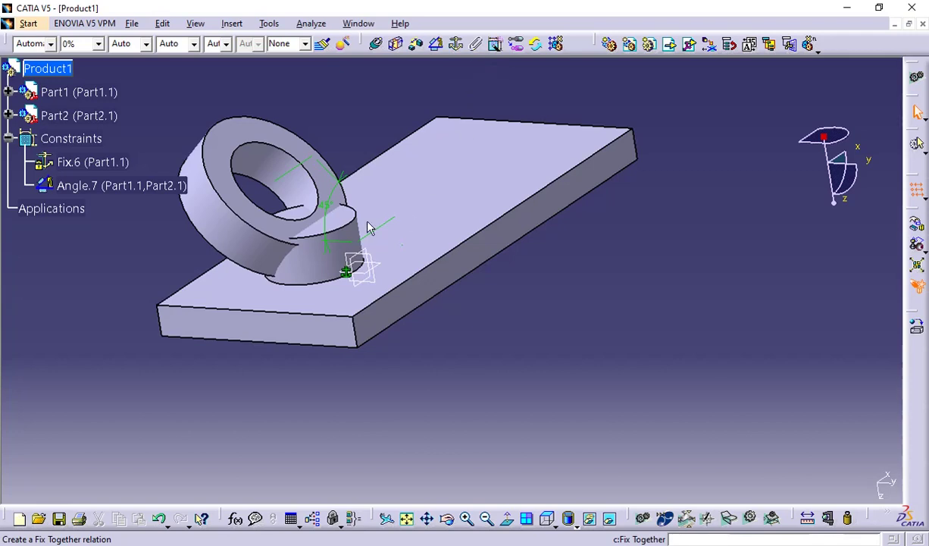
pyautogui.click(364, 139)
pyautogui.hotkey('ctrl', 'u')
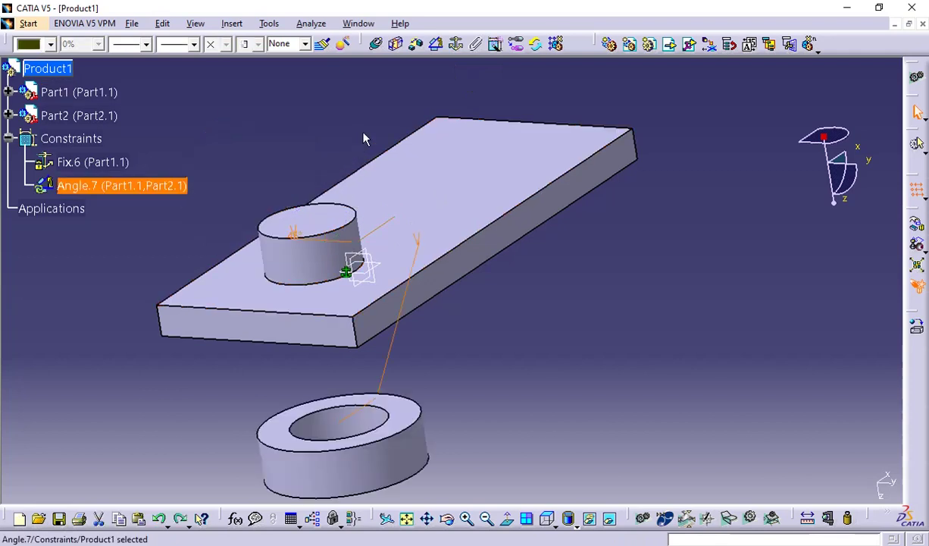
# Step: Delete the angle constraint and fix the plate and the ring together with a Fix Together constraint
pyautogui.press('Delete')
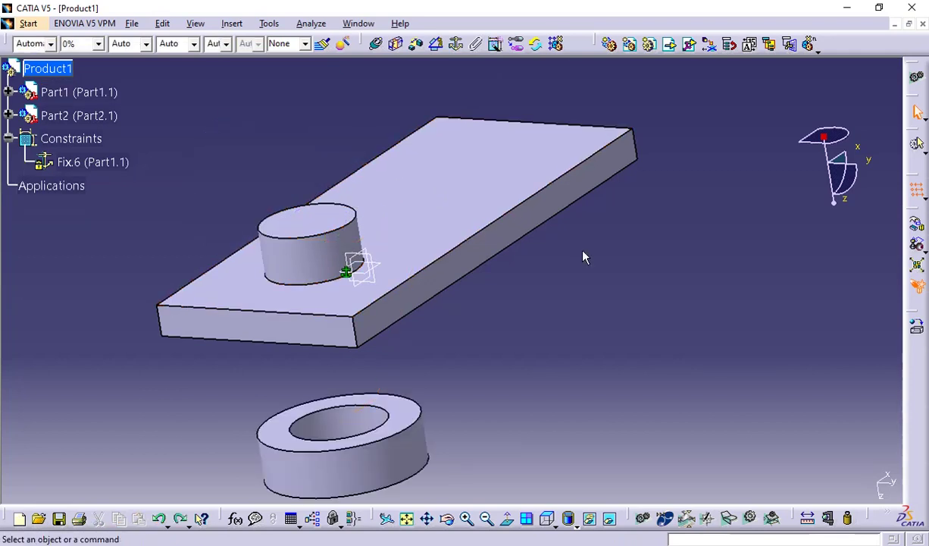
pyautogui.click(474, 45)
pyautogui.click(462, 175)
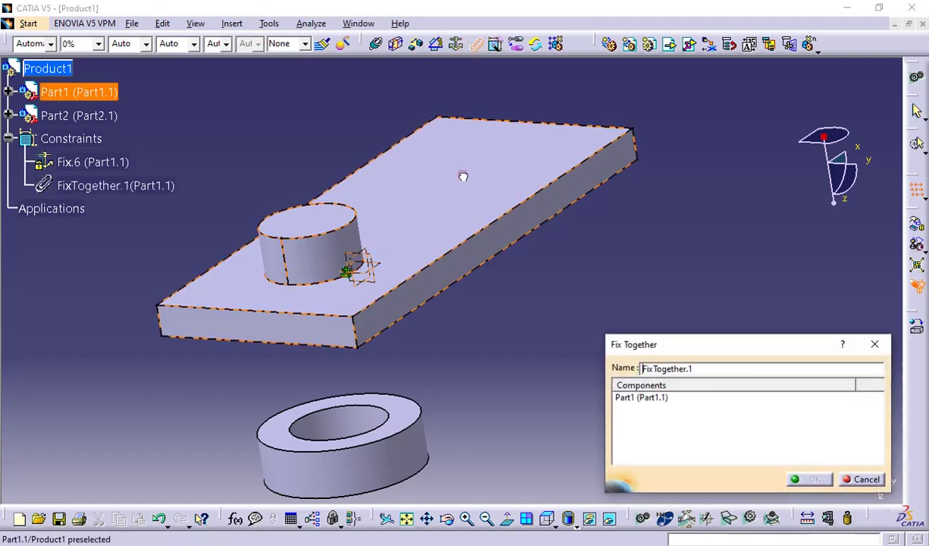
pyautogui.click(407, 409)
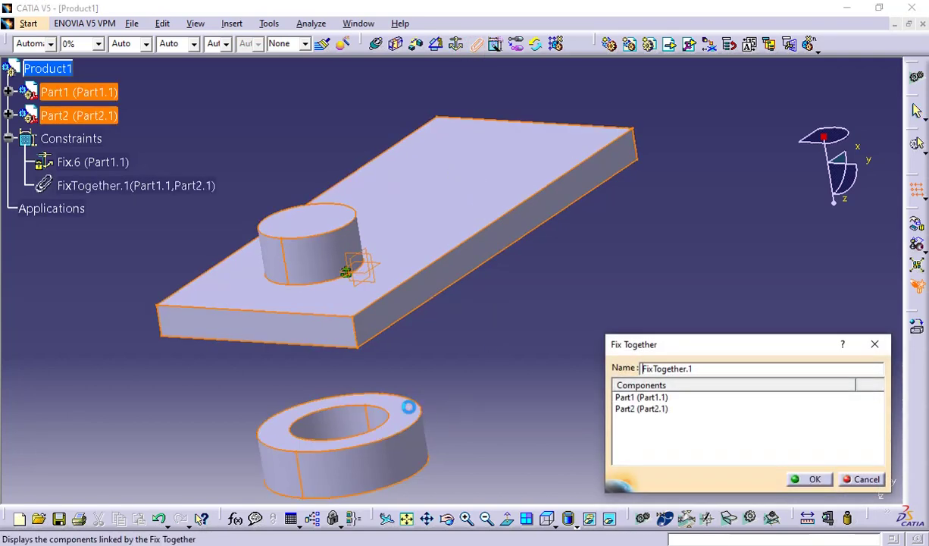
pyautogui.click(807, 479)
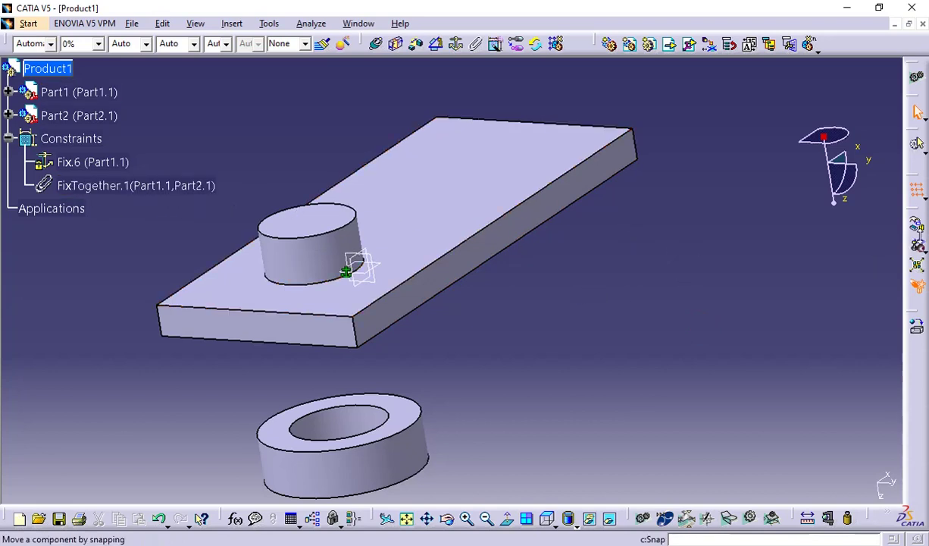
pyautogui.click(917, 231)
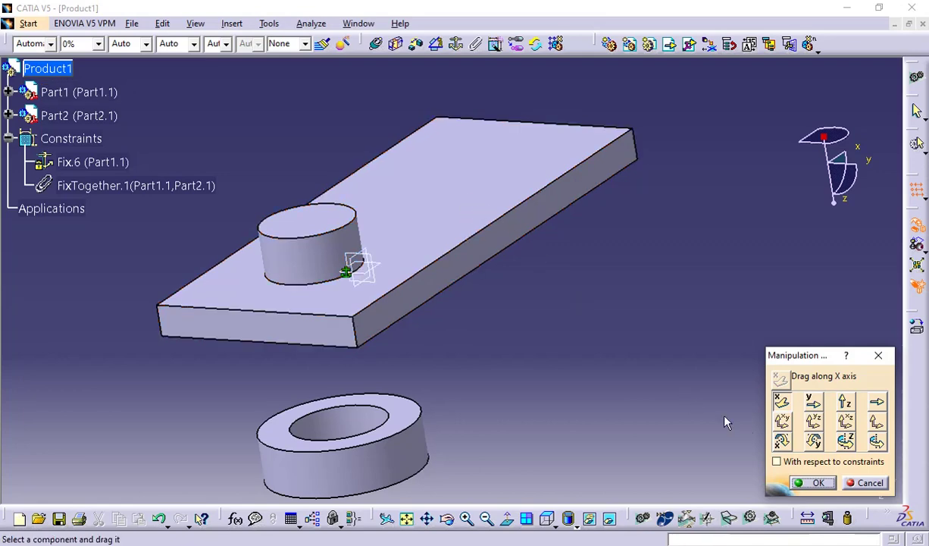
pyautogui.click(781, 403)
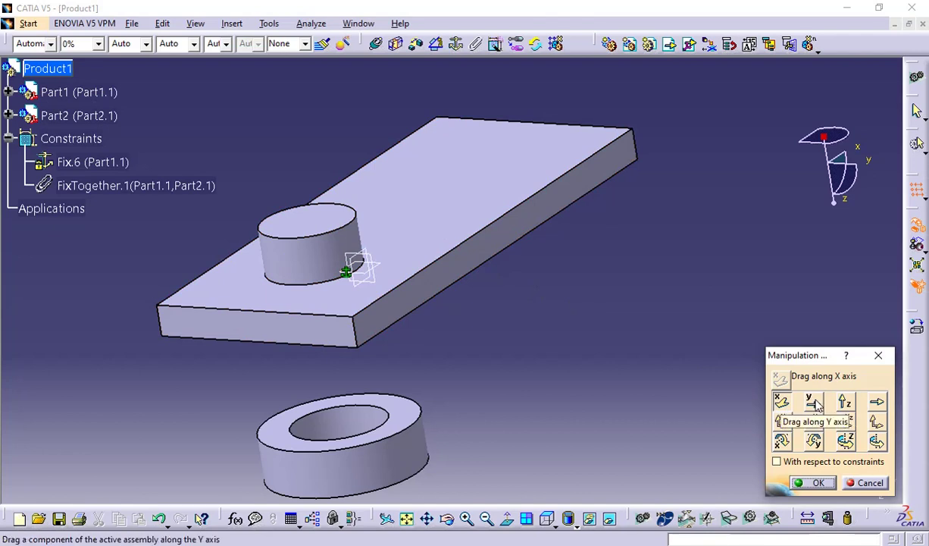
pyautogui.click(813, 486)
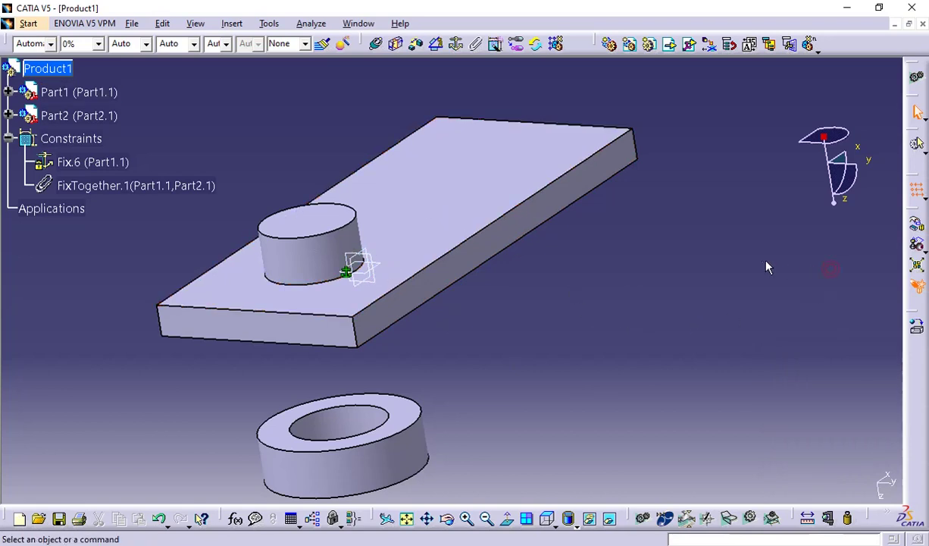
pyautogui.click(918, 226)
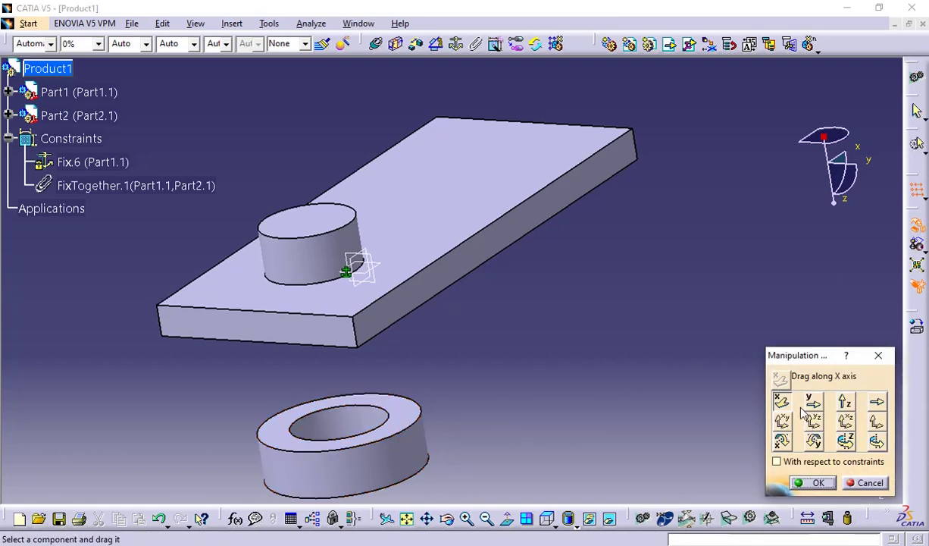
pyautogui.click(877, 401)
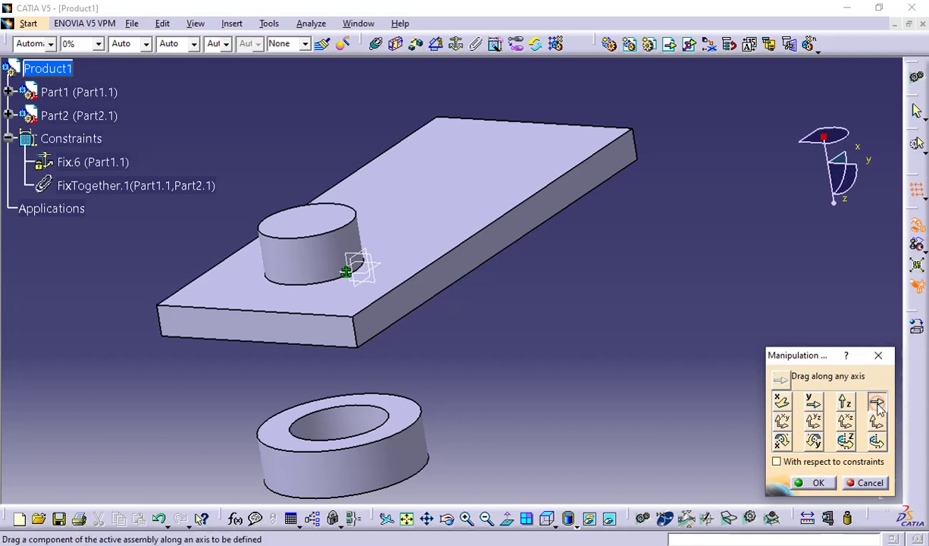
pyautogui.click(782, 402)
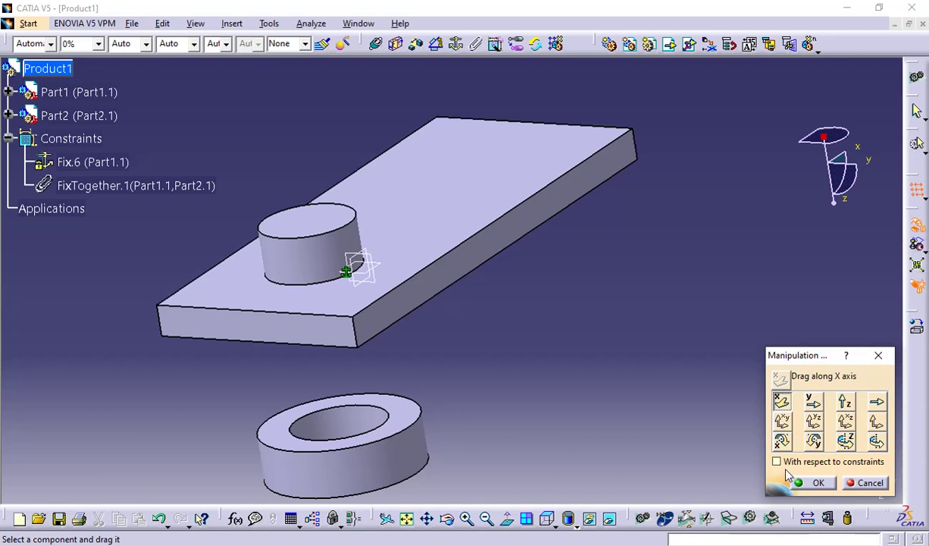
pyautogui.click(855, 483)
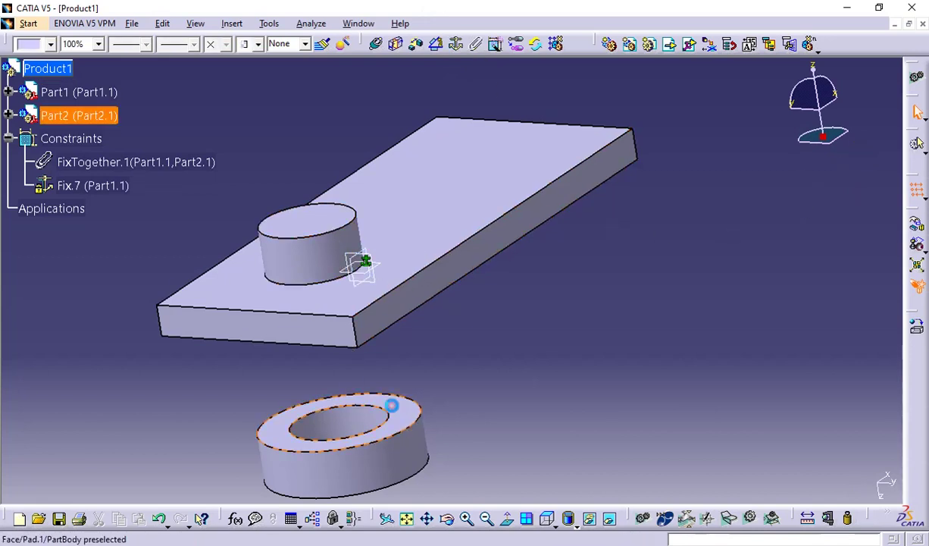
# Step: Manipulate the ring along the Z, Y and X axes without respect to constraints, bringing it closer to the plate
pyautogui.click(912, 230)
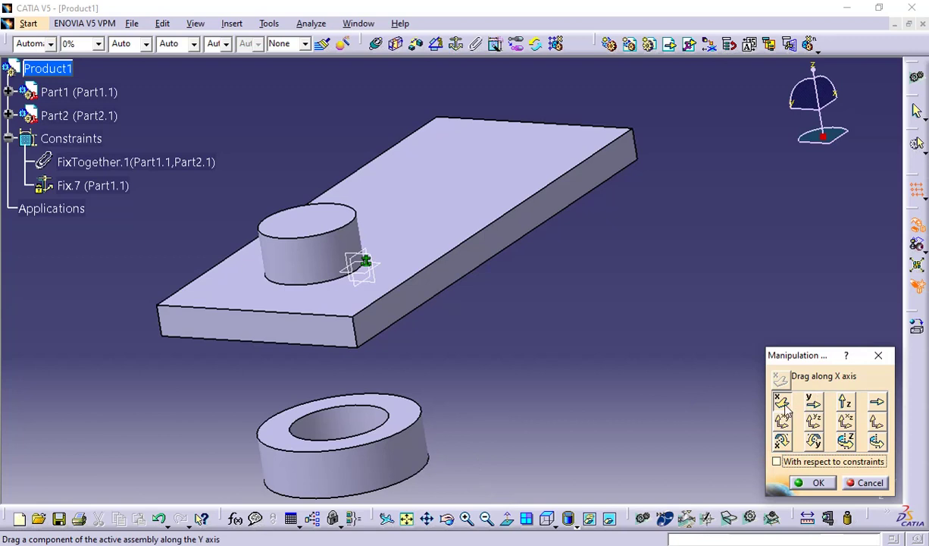
pyautogui.click(843, 401)
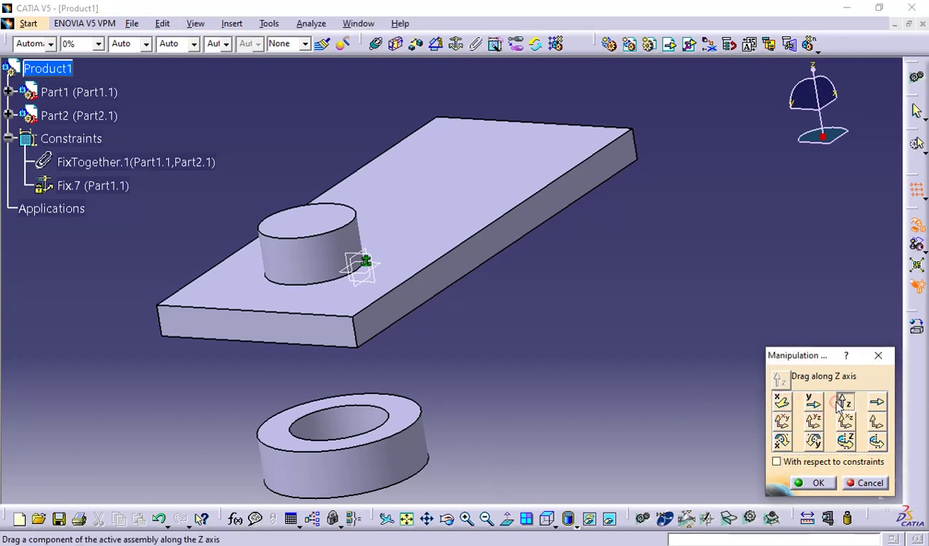
pyautogui.click(783, 422)
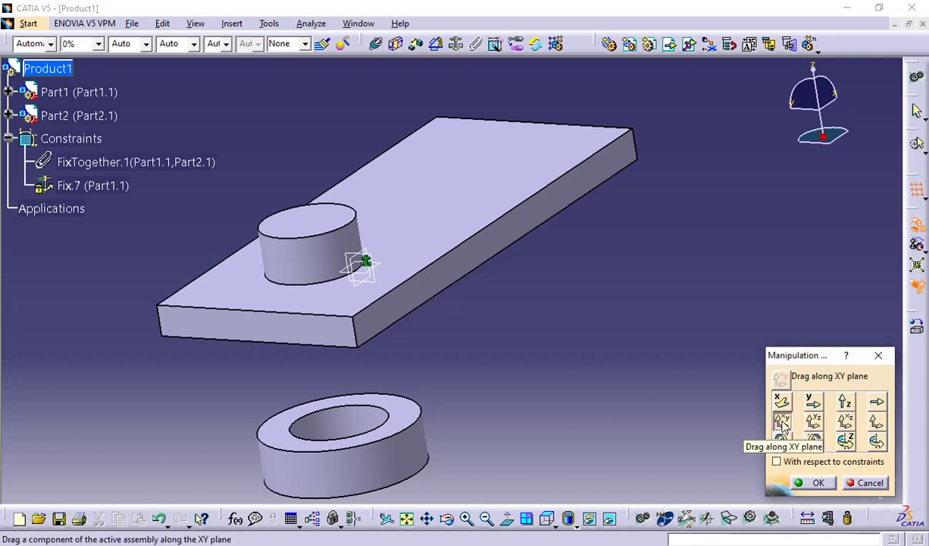
pyautogui.click(845, 401)
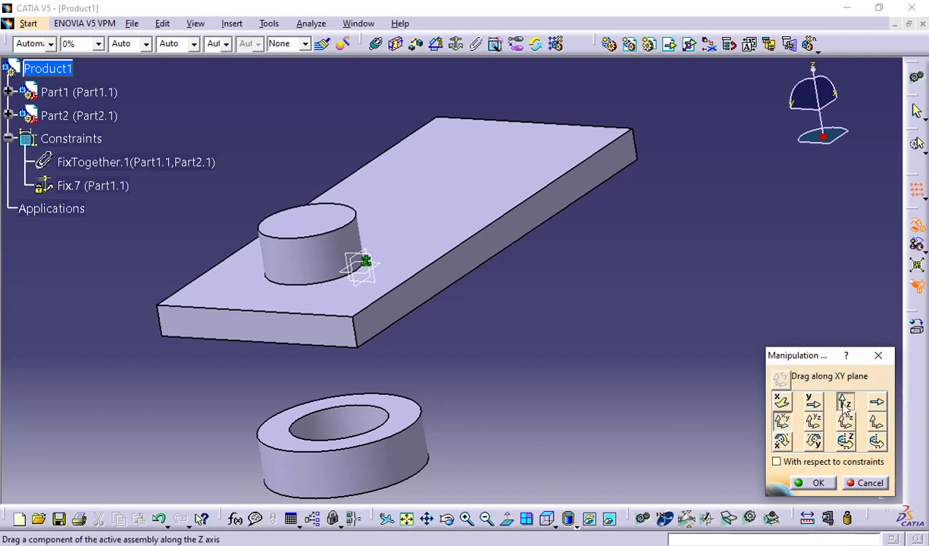
pyautogui.moveTo(422, 452); pyautogui.dragTo(451, 434)
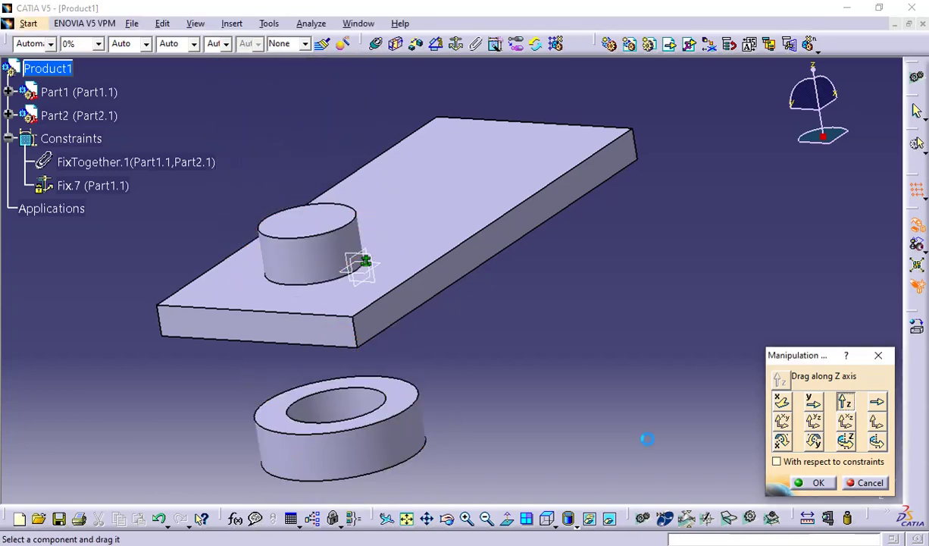
pyautogui.click(813, 401)
pyautogui.moveTo(351, 439); pyautogui.dragTo(375, 425)
pyautogui.click(782, 401)
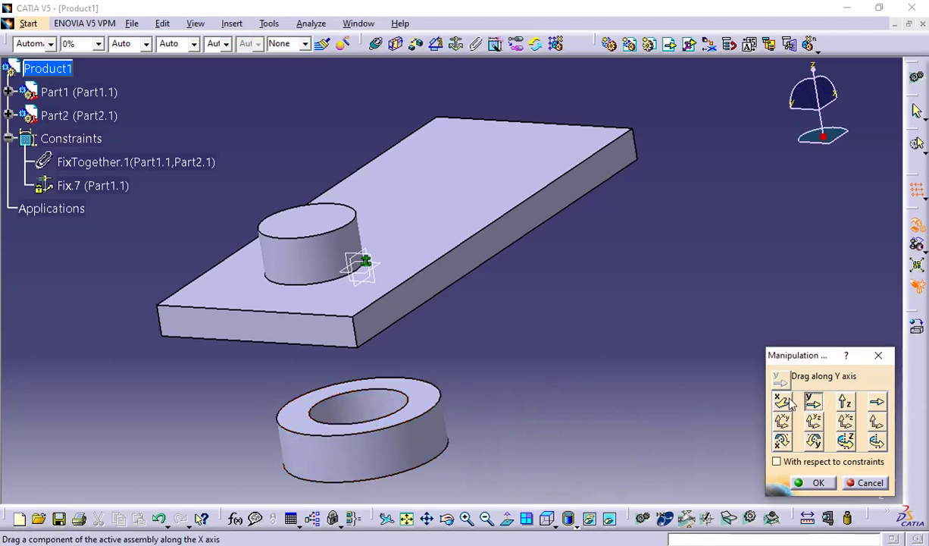
pyautogui.moveTo(442, 429); pyautogui.dragTo(580, 392)
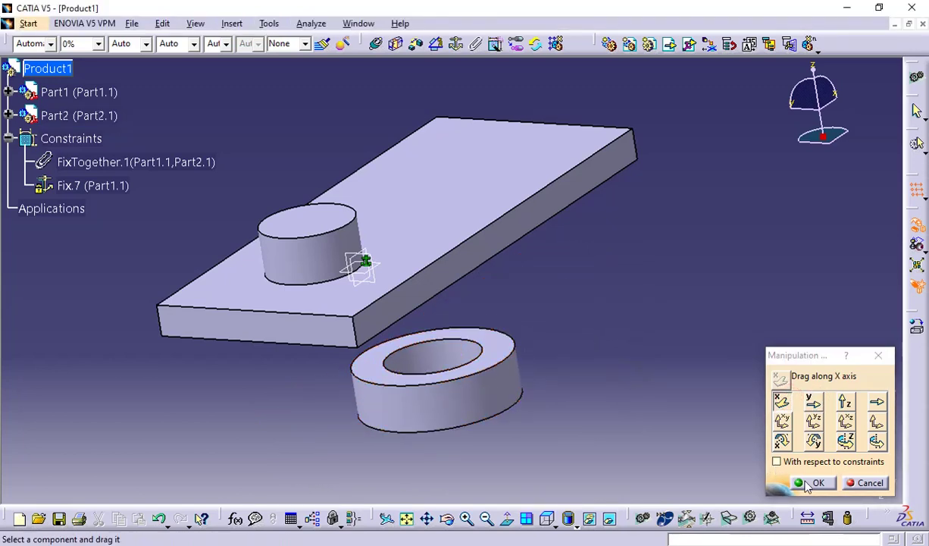
# Step: Manipulate the fixed plate along the X, Y and Z axes without respect to constraints
pyautogui.click(465, 210)
pyautogui.moveTo(468, 208); pyautogui.dragTo(491, 216)
pyautogui.click(813, 402)
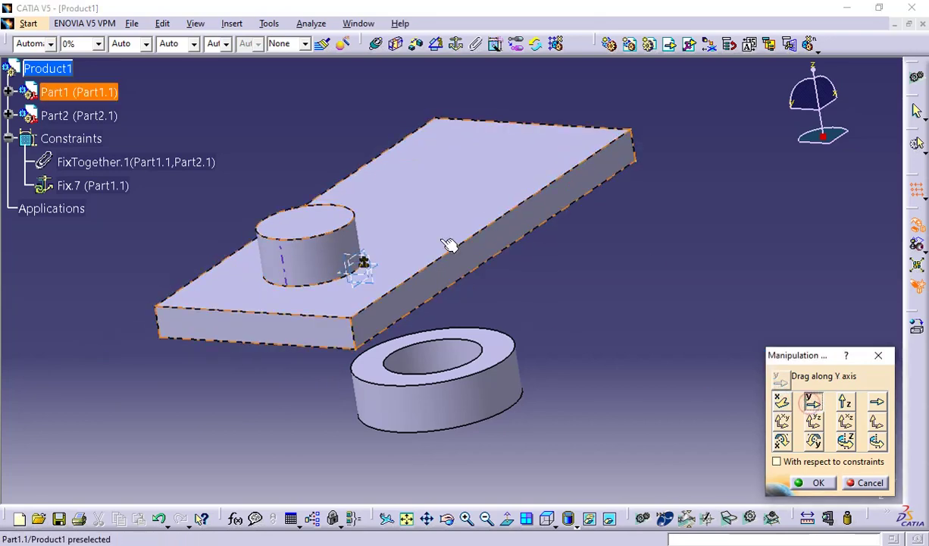
pyautogui.moveTo(451, 244); pyautogui.dragTo(323, 238)
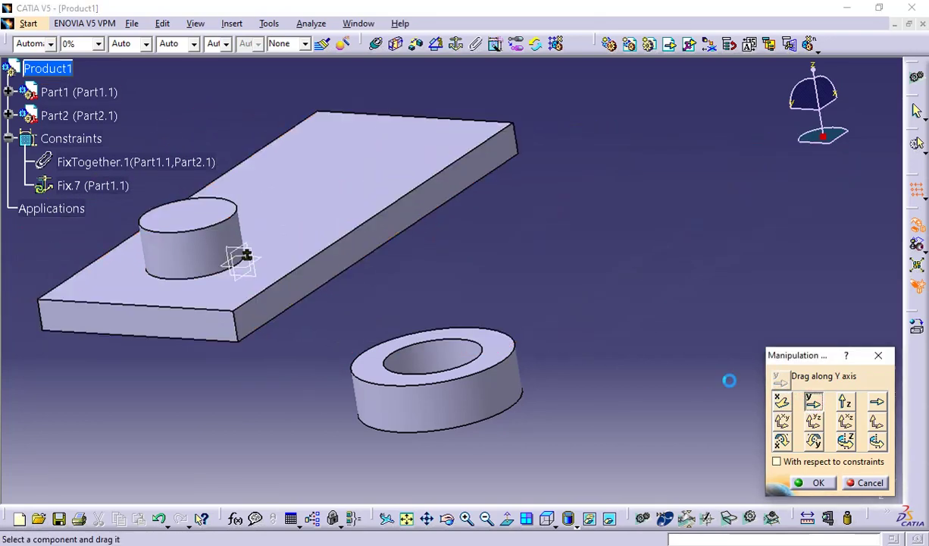
pyautogui.click(845, 402)
pyautogui.moveTo(286, 206); pyautogui.dragTo(291, 229)
pyautogui.click(583, 295)
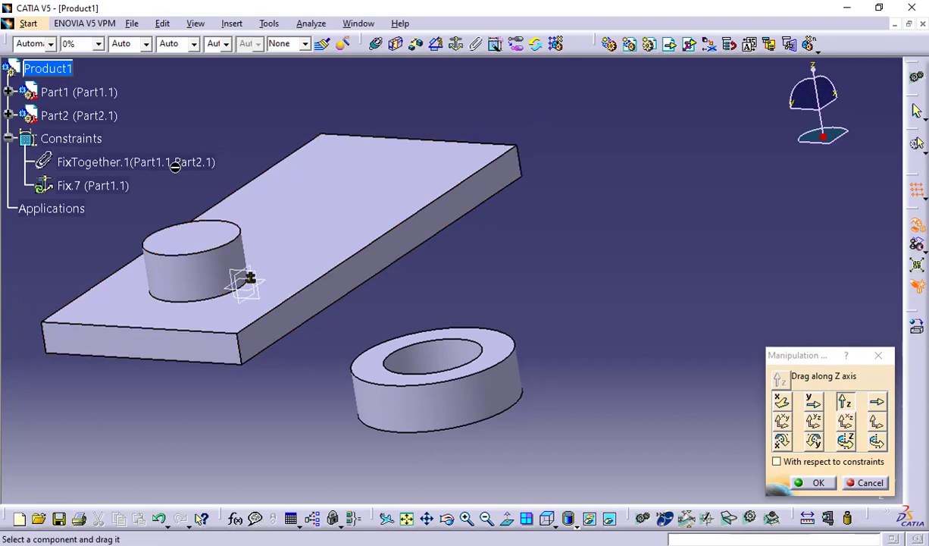
# Step: Try to manipulate the plate and the ring along the Z and X axes with respect to constraints, and cancel the manipulation
pyautogui.click(777, 462)
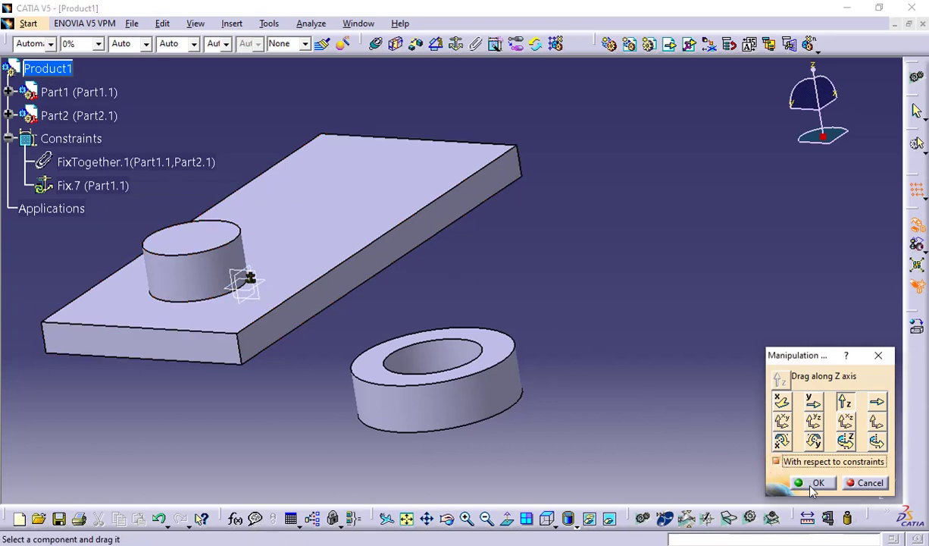
pyautogui.moveTo(311, 214); pyautogui.dragTo(303, 178)
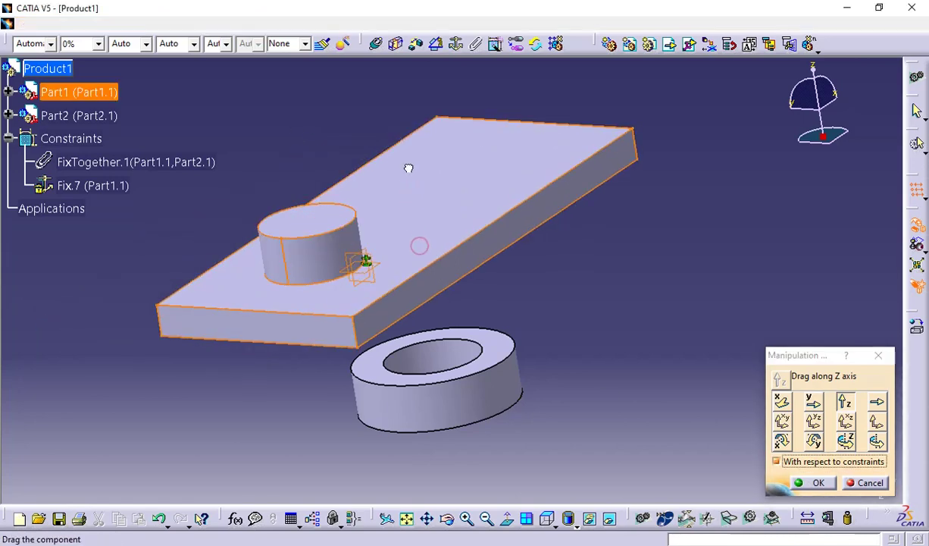
pyautogui.moveTo(458, 379); pyautogui.dragTo(455, 349)
pyautogui.click(782, 401)
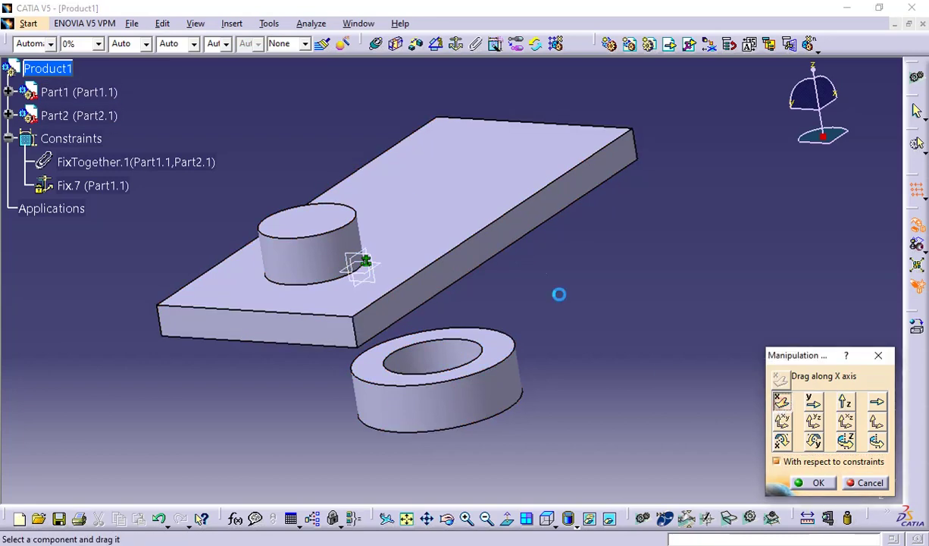
pyautogui.moveTo(484, 169); pyautogui.dragTo(564, 200)
pyautogui.moveTo(498, 353); pyautogui.dragTo(435, 388)
pyautogui.click(865, 482)
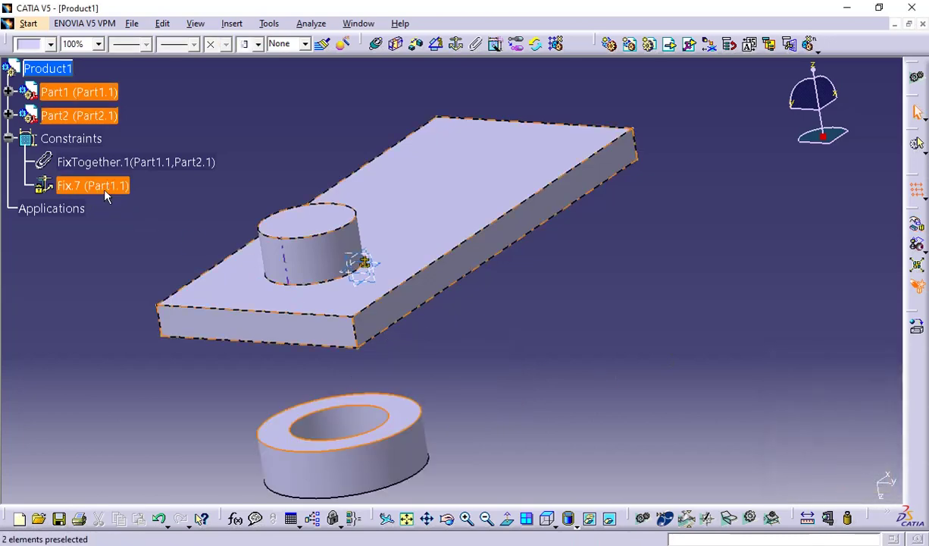
# Step: Delete the fix constraint on the plate
pyautogui.click(106, 191)
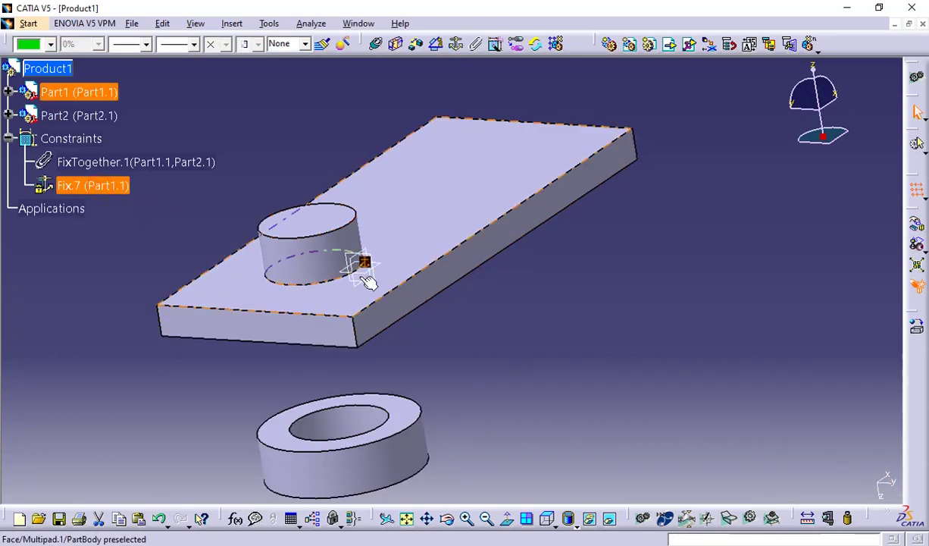
pyautogui.press('Delete')
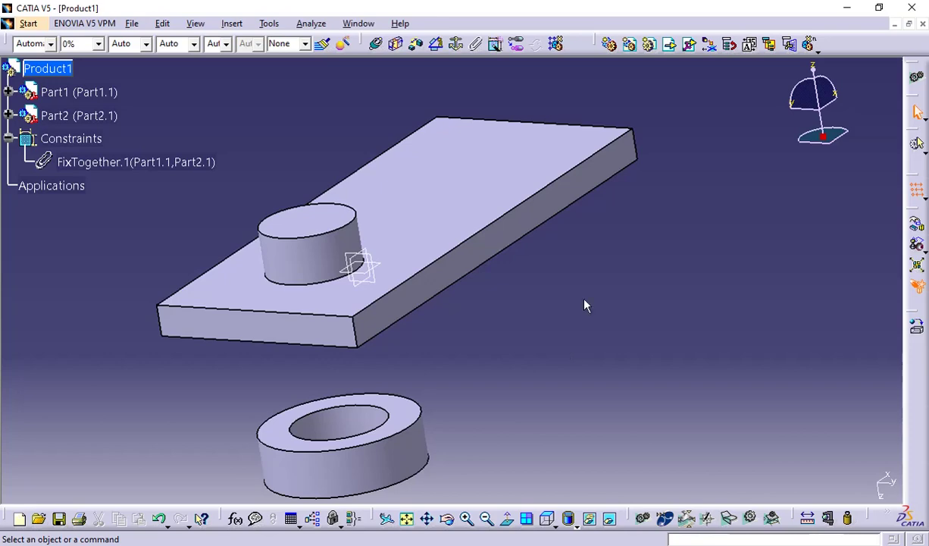
# Step: Manipulate the fixed-together plate and ring along the X and Z axes with respect to constraints
pyautogui.click(917, 225)
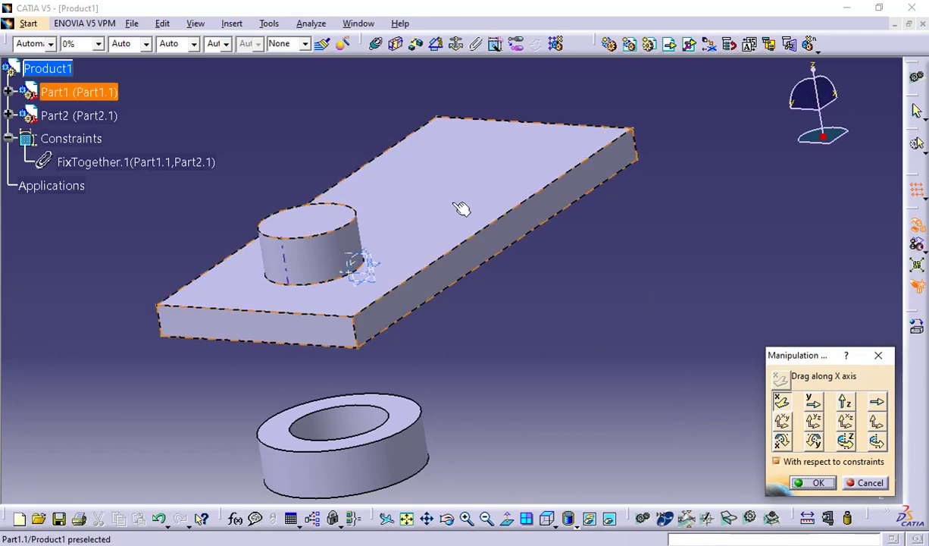
pyautogui.moveTo(454, 205); pyautogui.dragTo(552, 220)
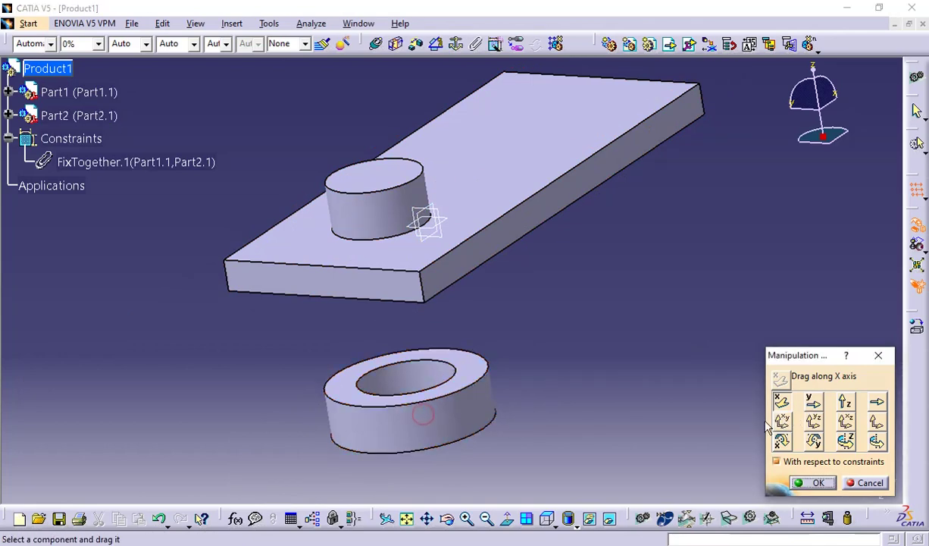
pyautogui.click(845, 401)
pyautogui.moveTo(407, 429); pyautogui.dragTo(365, 429)
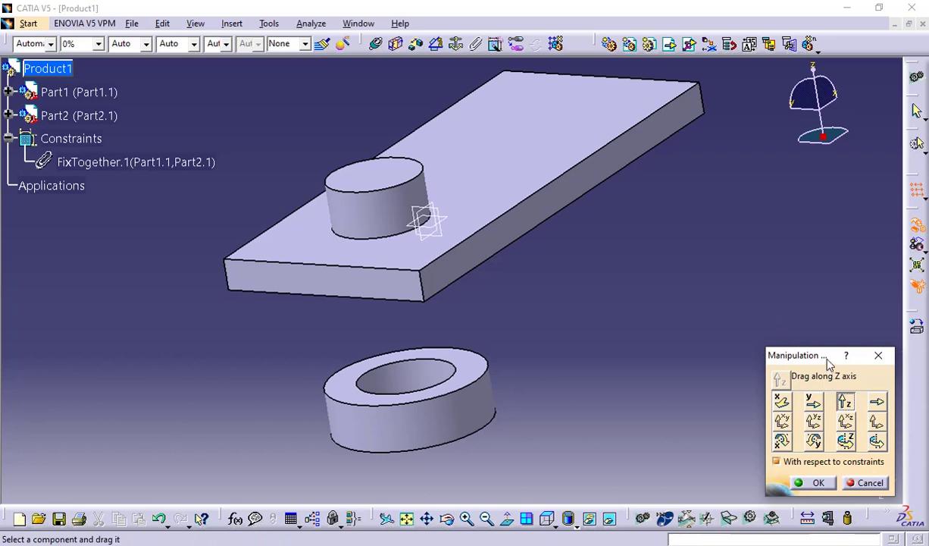
# Step: Manipulate the ring along the Z axis without and with respect to constraints, and cancel the manipulation
pyautogui.click(777, 461)
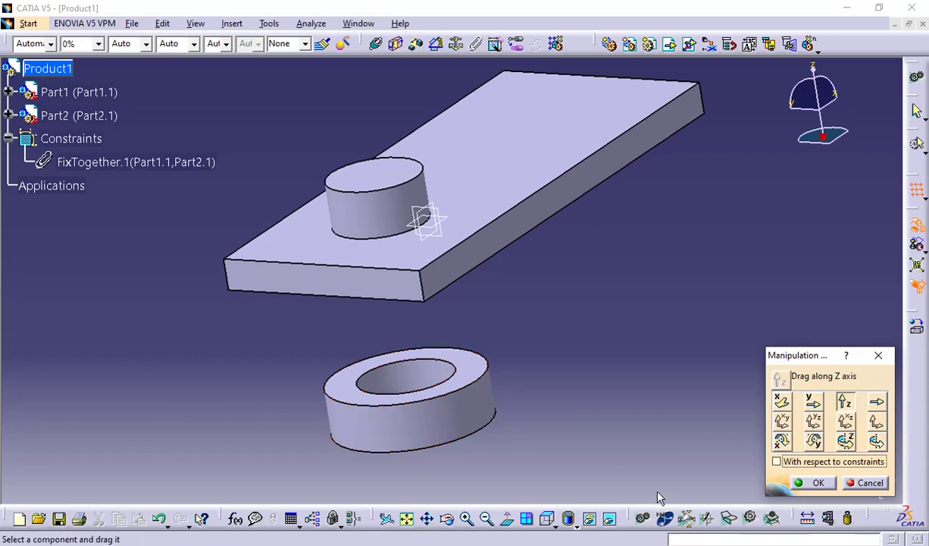
pyautogui.moveTo(429, 421)
pyautogui.mouseDown()
pyautogui.moveTo(439, 427)
pyautogui.moveTo(406, 321)
pyautogui.moveTo(438, 432)
pyautogui.mouseUp()
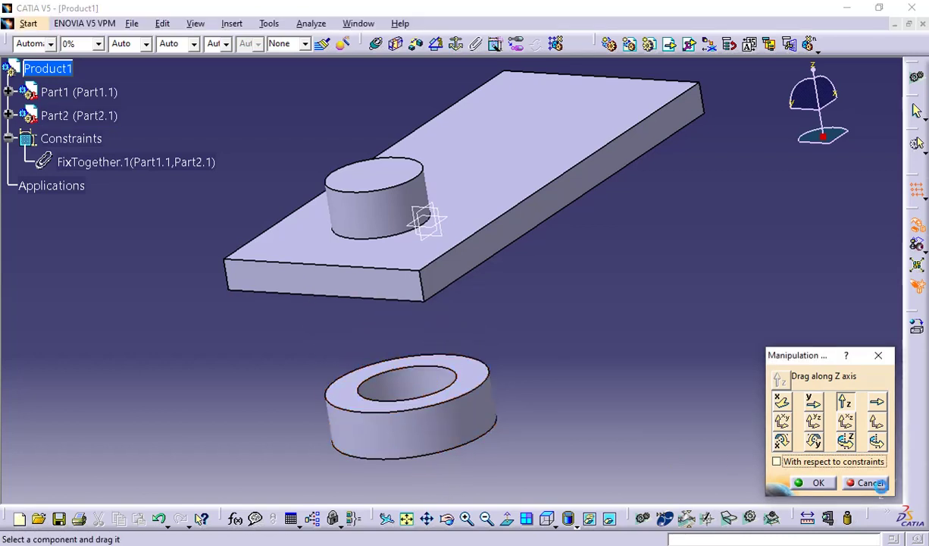
pyautogui.click(777, 462)
pyautogui.moveTo(431, 400)
pyautogui.mouseDown()
pyautogui.moveTo(436, 407)
pyautogui.moveTo(395, 323)
pyautogui.moveTo(417, 399)
pyautogui.mouseUp()
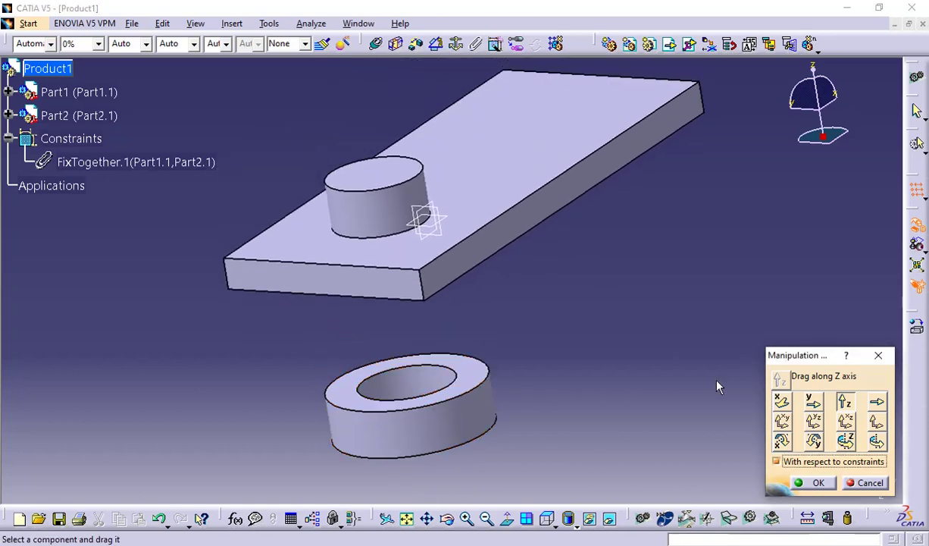
pyautogui.click(853, 487)
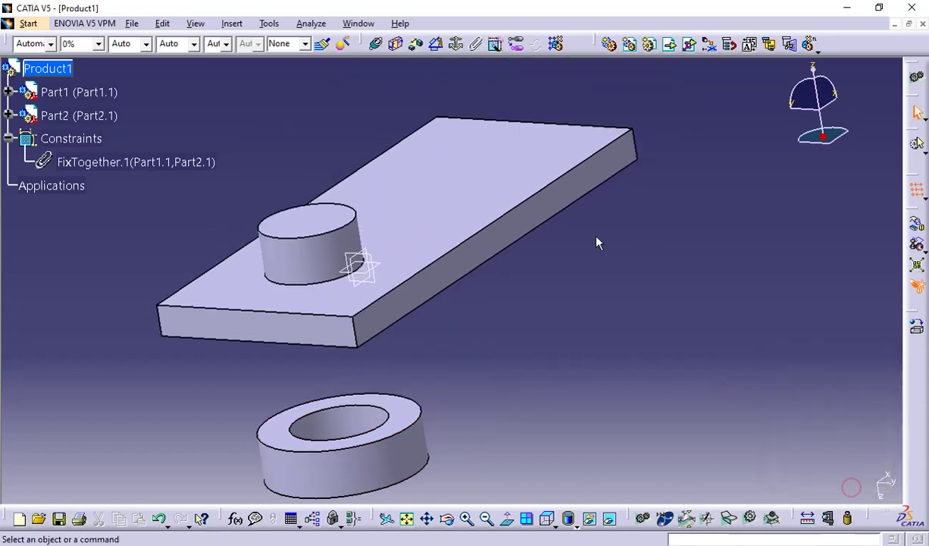